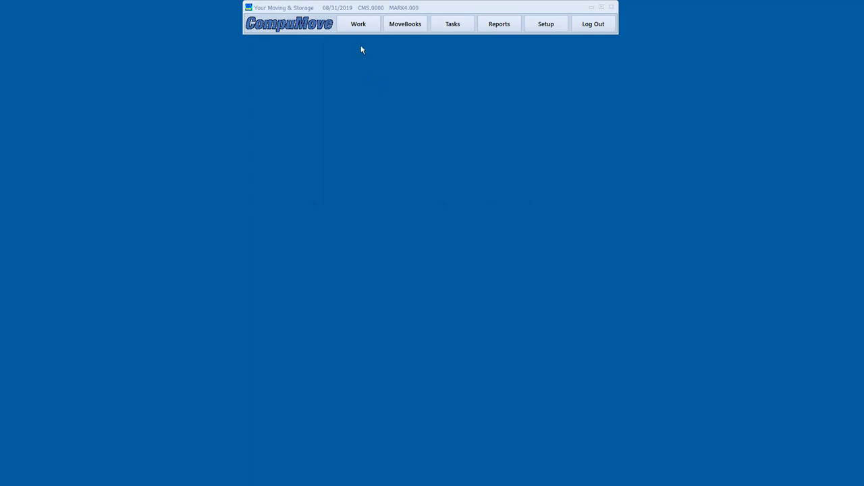
Open the work system's data import and poll the email sources for new leads and jobs.
left_click(359, 27)
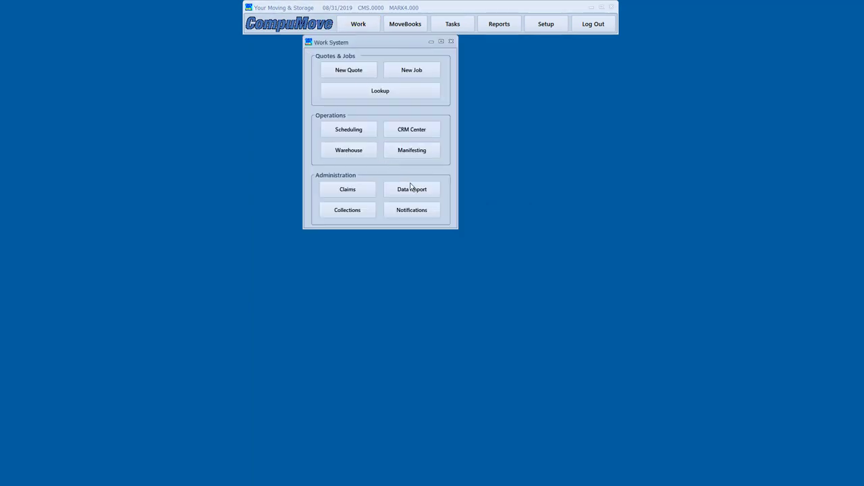
left_click(410, 189)
left_click(327, 325)
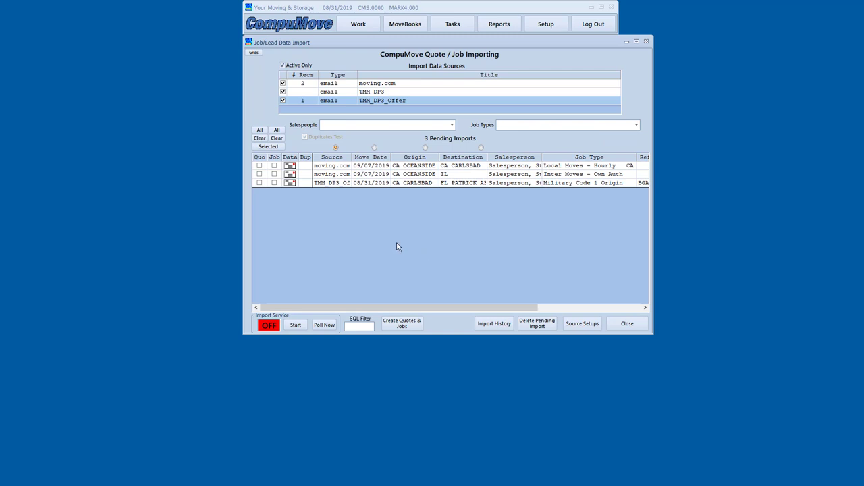
Review the mapped fields and original message of the first moving.com import, and close the message.
left_click(289, 165)
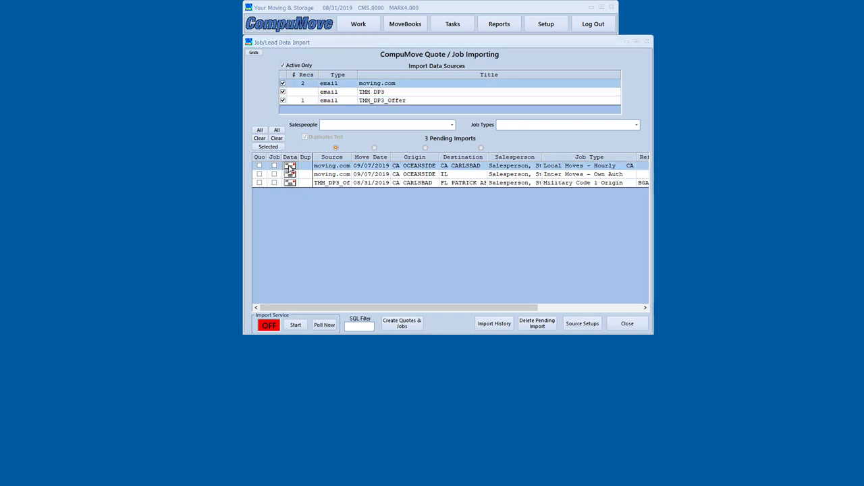
left_click_drag(417, 187, 331, 141)
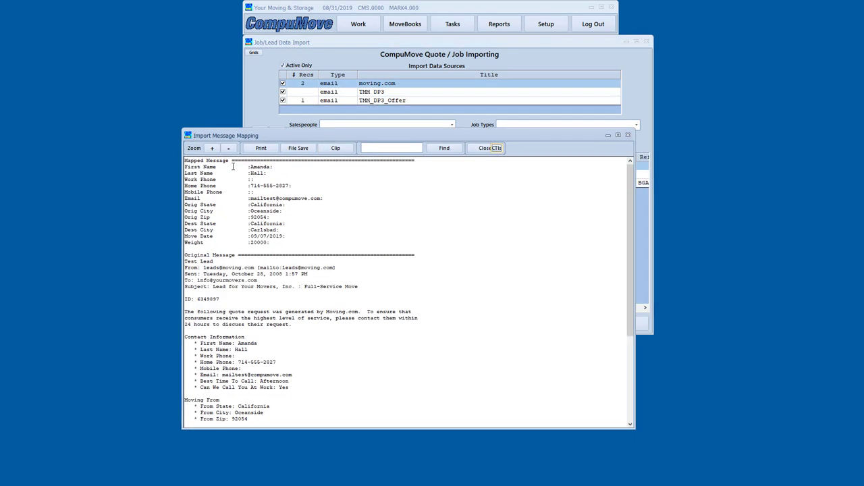
left_click_drag(631, 215, 637, 320)
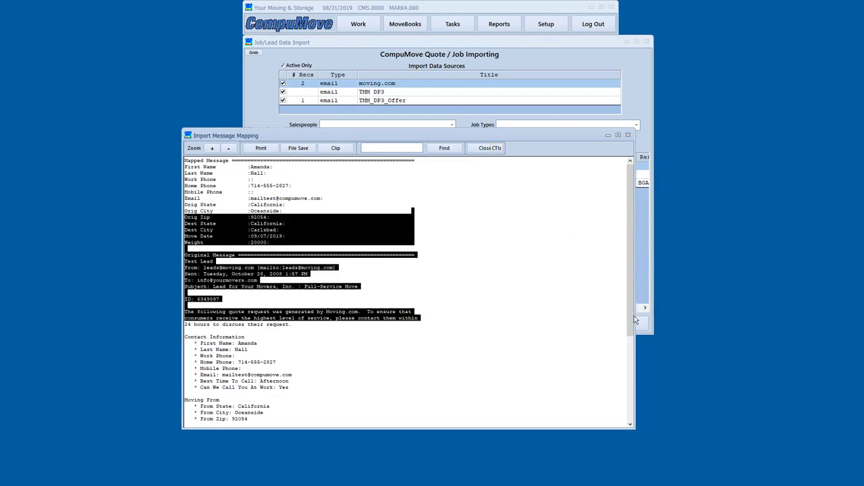
left_click(544, 310)
scroll(544, 311, "down", 5)
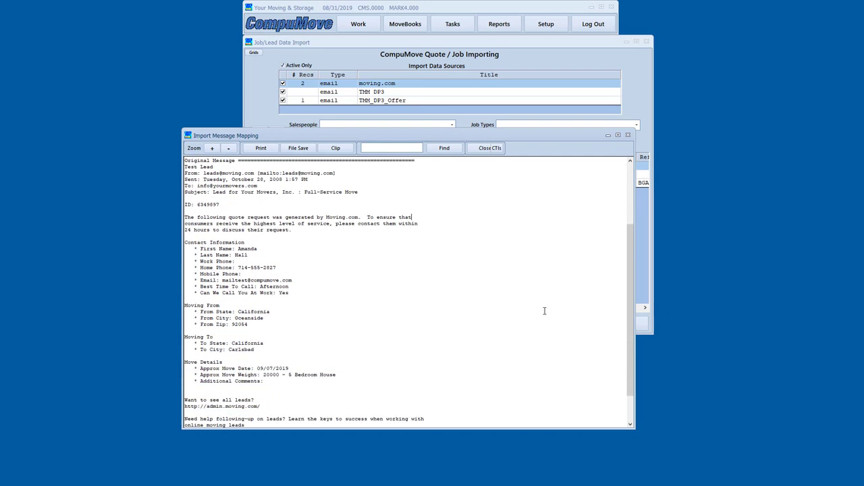
left_click(487, 148)
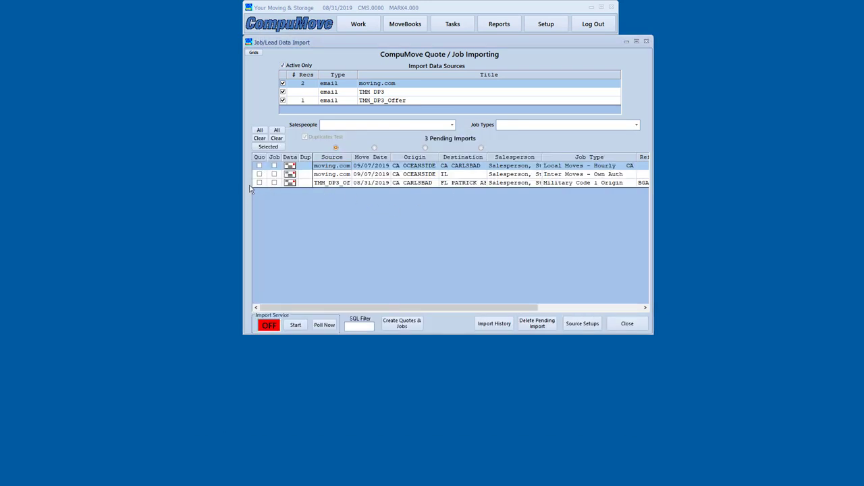
Create quotes from both moving.com imports and a job from the TMM_DP3_Offer import, and close the import window.
left_click(259, 166)
left_click(259, 175)
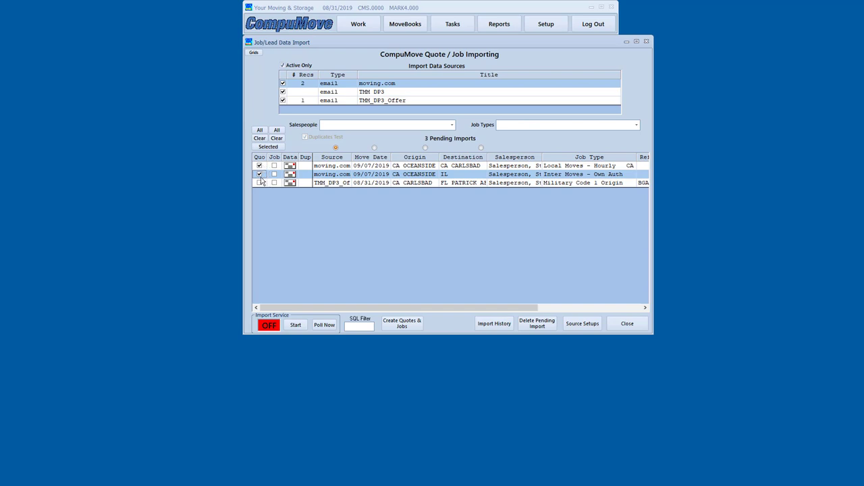
left_click(274, 183)
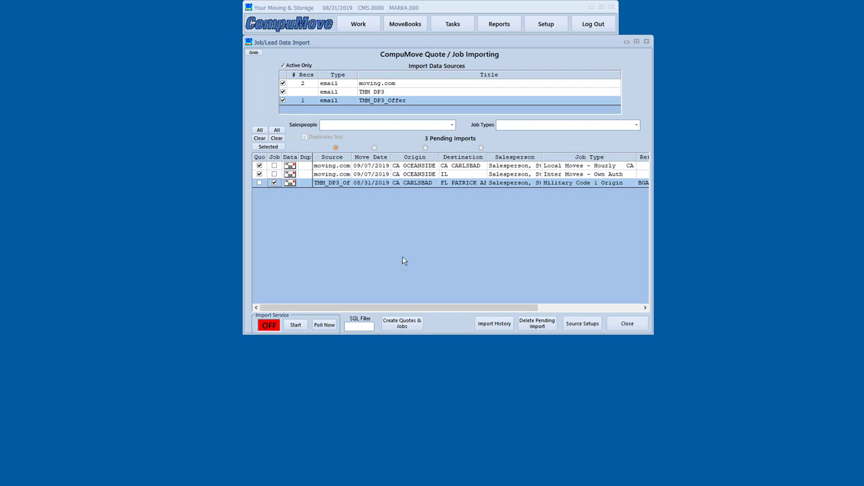
left_click(408, 327)
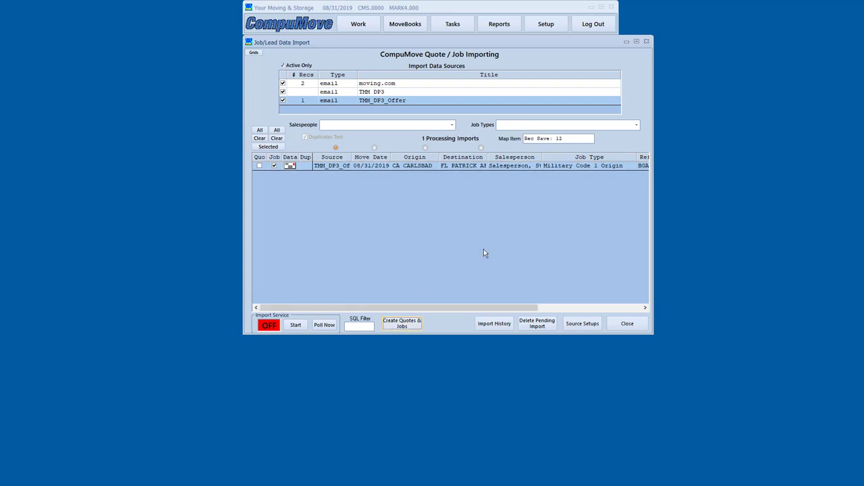
left_click(626, 324)
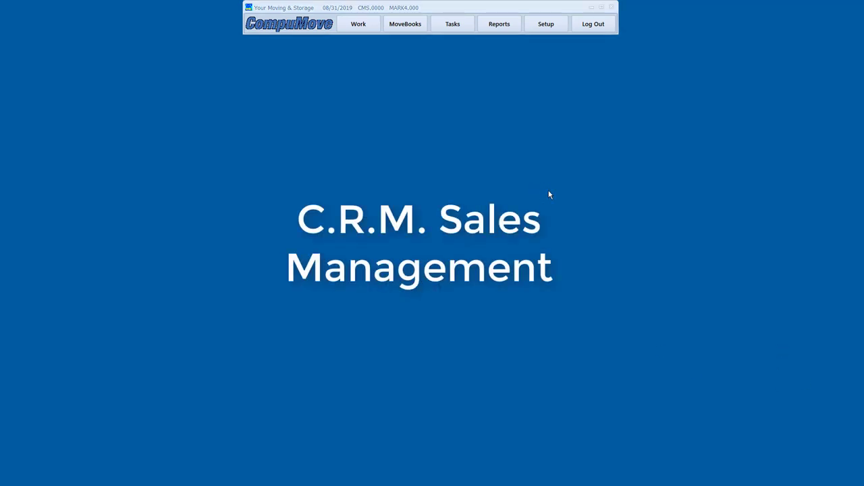
Open the CRM Call Center dashboard, reposition its window and widen it to show more lead columns.
left_click(358, 30)
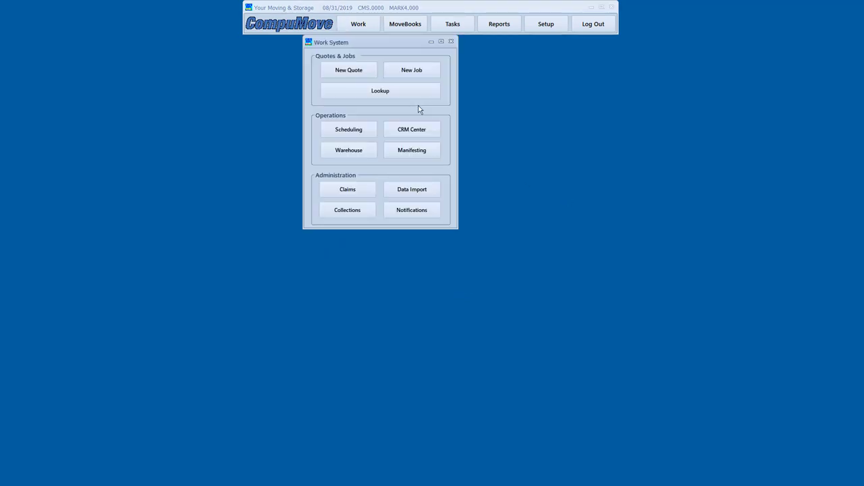
left_click(421, 129)
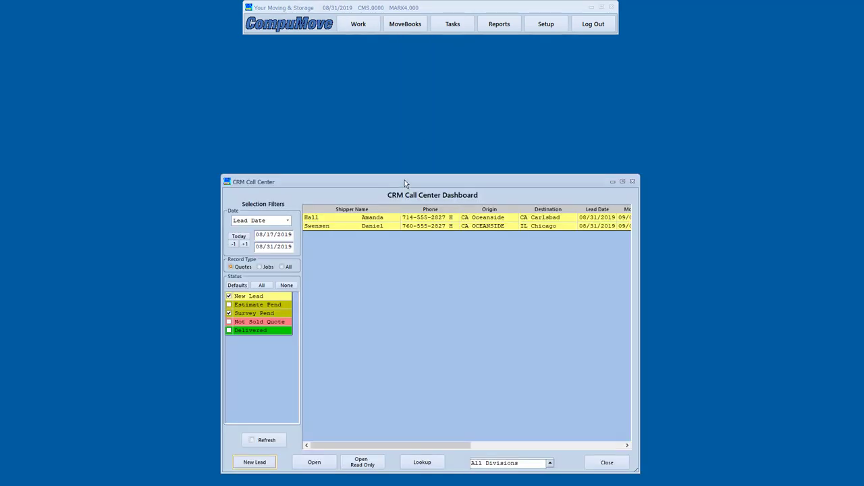
left_click_drag(405, 180, 267, 85)
left_click_drag(514, 164, 671, 171)
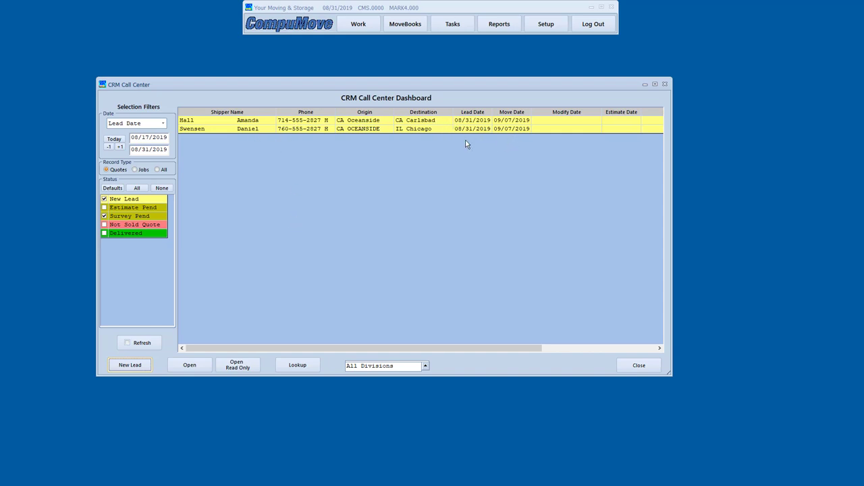
Open the Oceanside-to-Carlsbad lead and look up the destination ZIP code from its city.
left_click(239, 122)
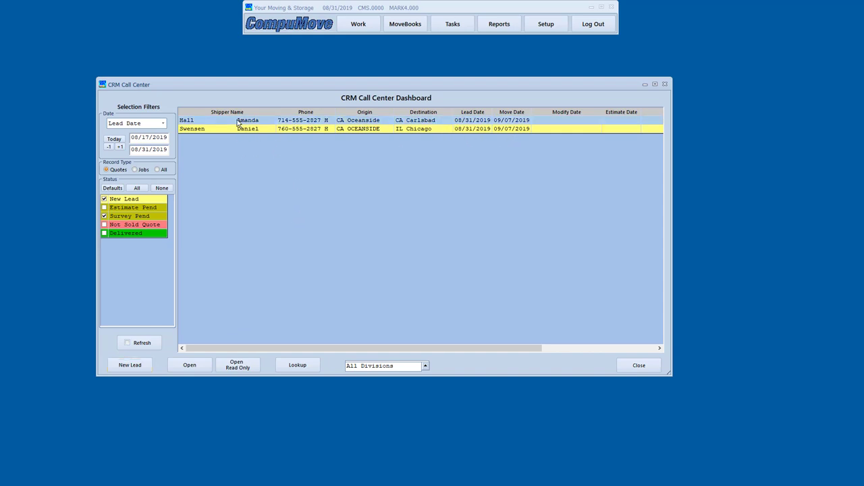
double_click(240, 121)
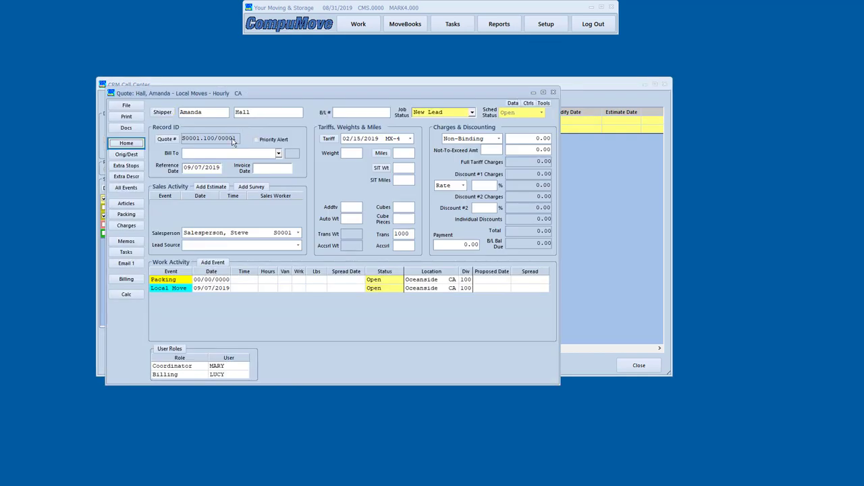
left_click(126, 155)
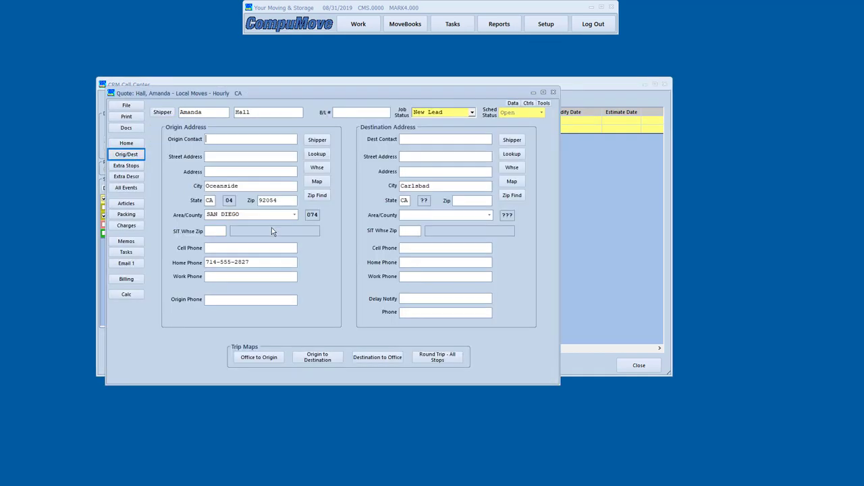
left_click(512, 196)
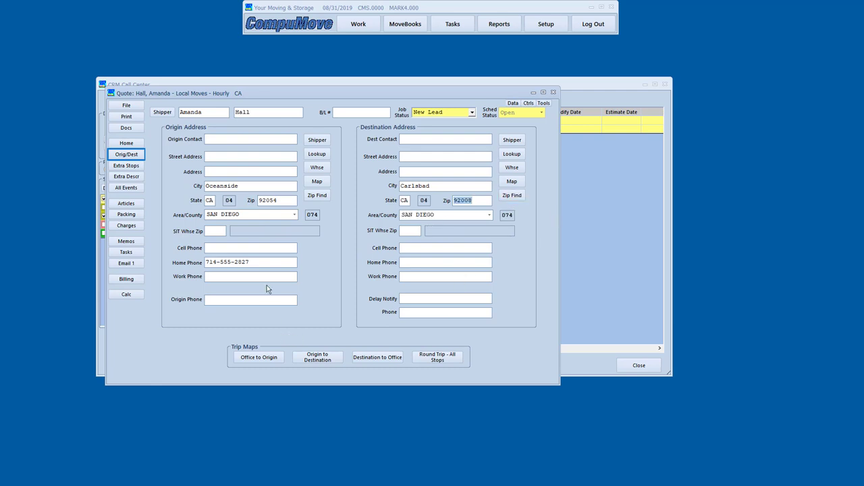
Add a 1-hour estimate appointment for the quote on Monday 09/02/2019 at 09:00am and save it.
left_click(129, 143)
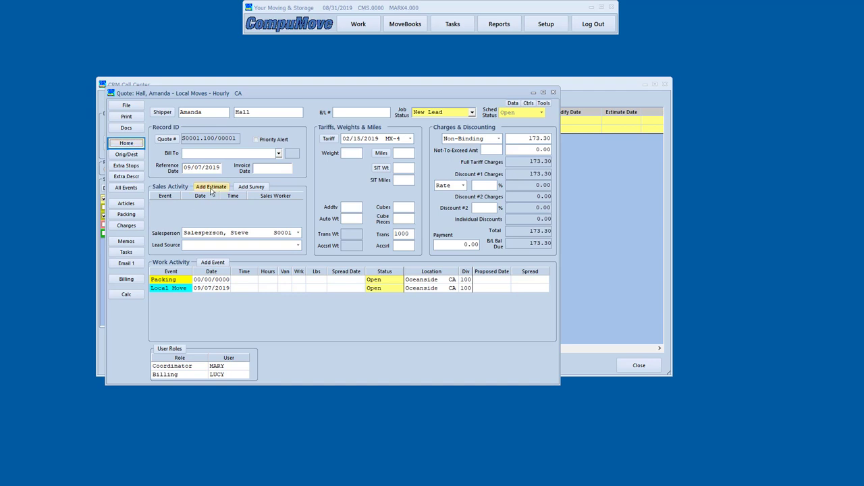
left_click(211, 189)
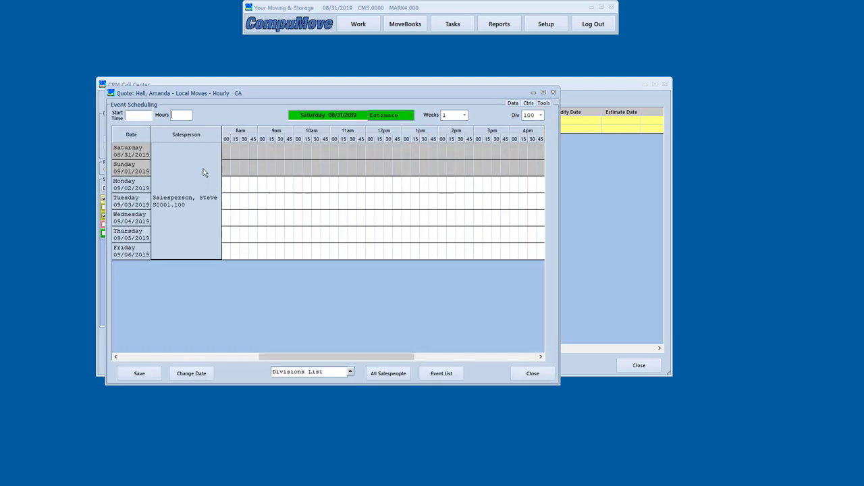
type("1")
left_click(266, 188)
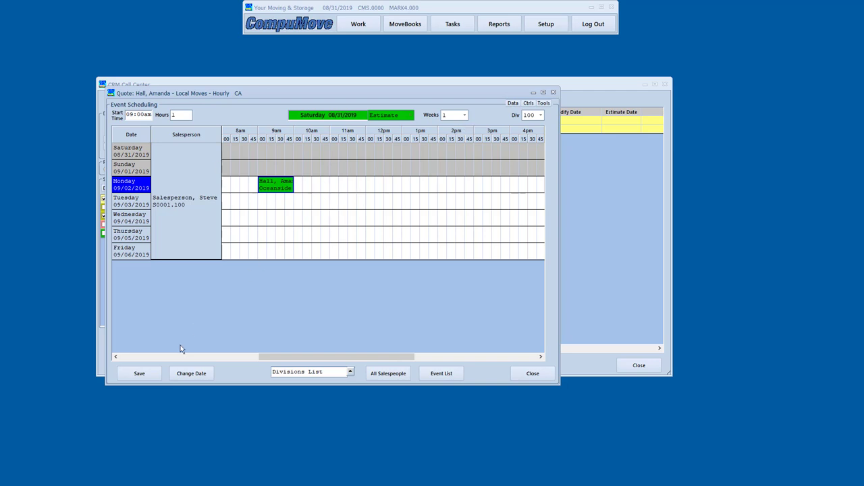
left_click(139, 372)
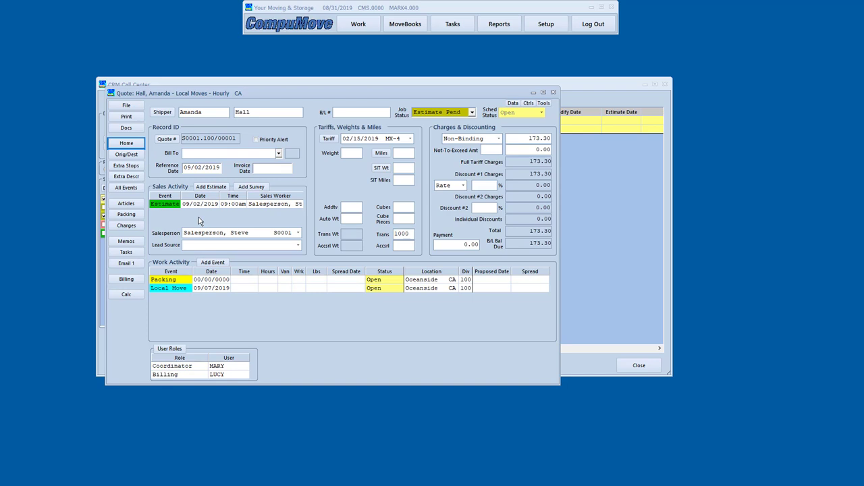
Add a sales memo reading "She has a grand piano" to the quote, and save and exit it.
left_click(126, 241)
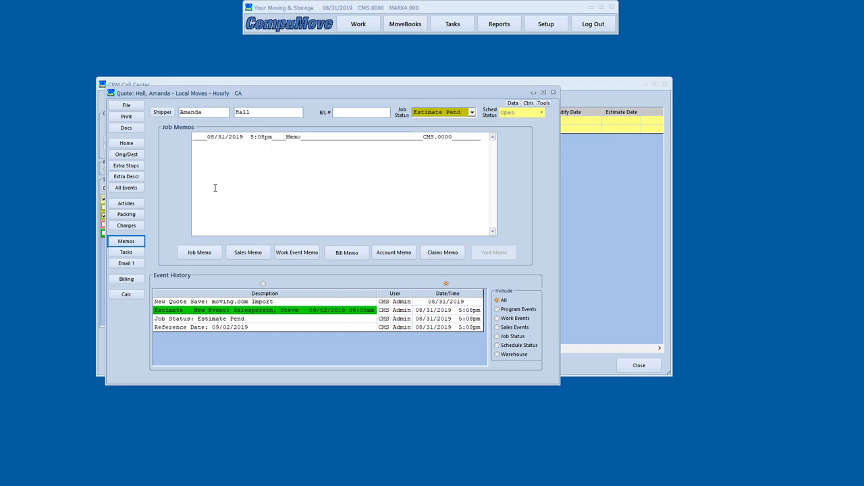
left_click(233, 251)
type("She")
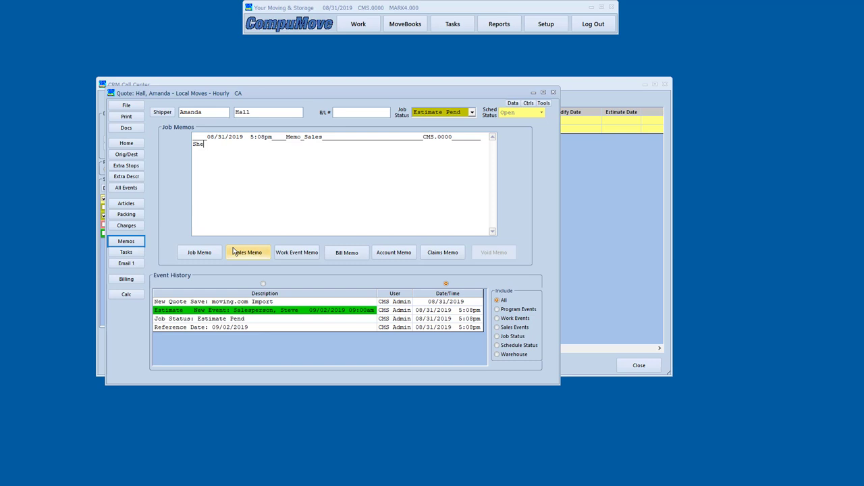
type(" has a grand piano")
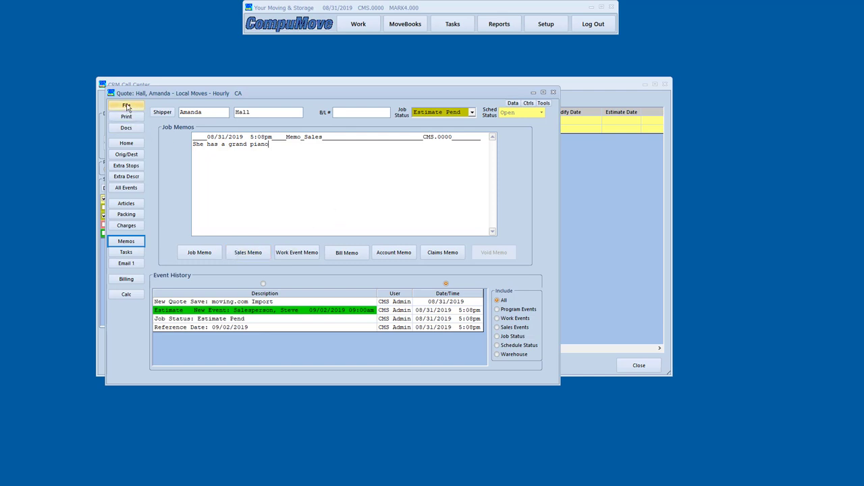
left_click(127, 107)
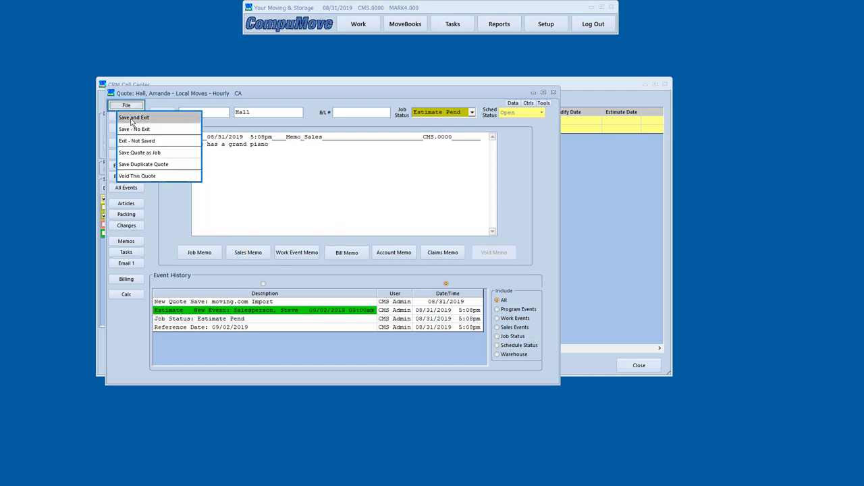
left_click(133, 118)
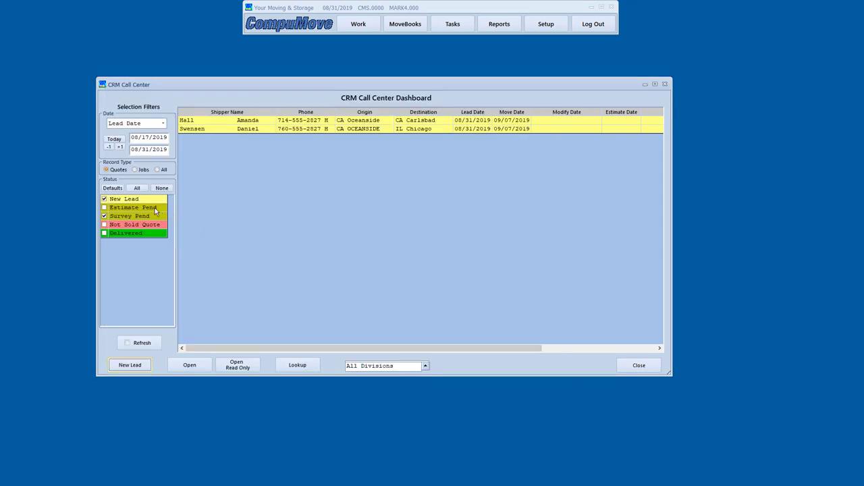
Refresh the CRM dashboard and include quotes with the Estimate Pend status in its list.
left_click(139, 343)
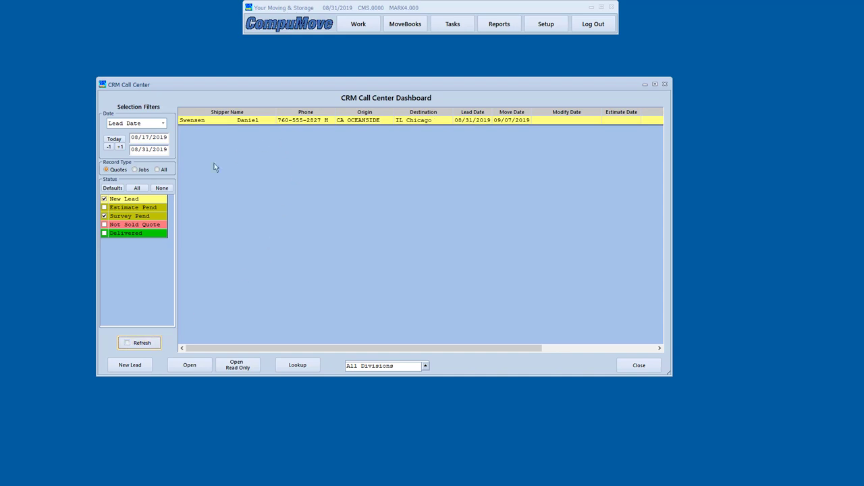
left_click(146, 209)
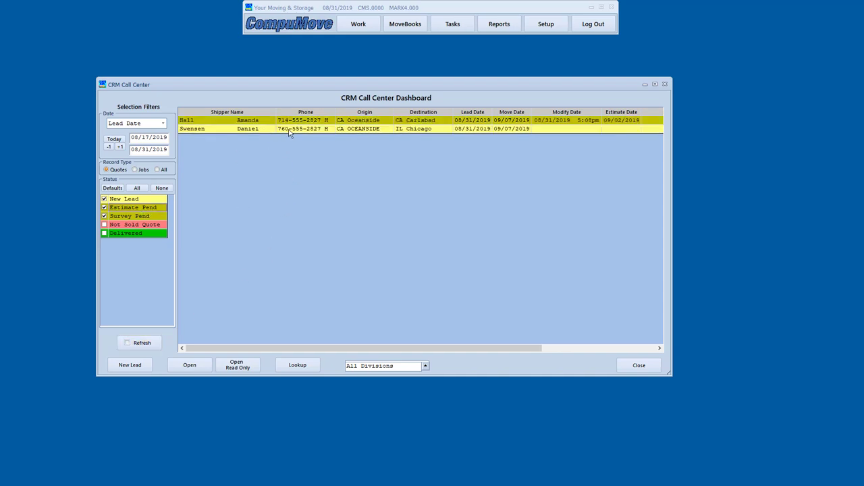
left_click(354, 121)
left_click(346, 129)
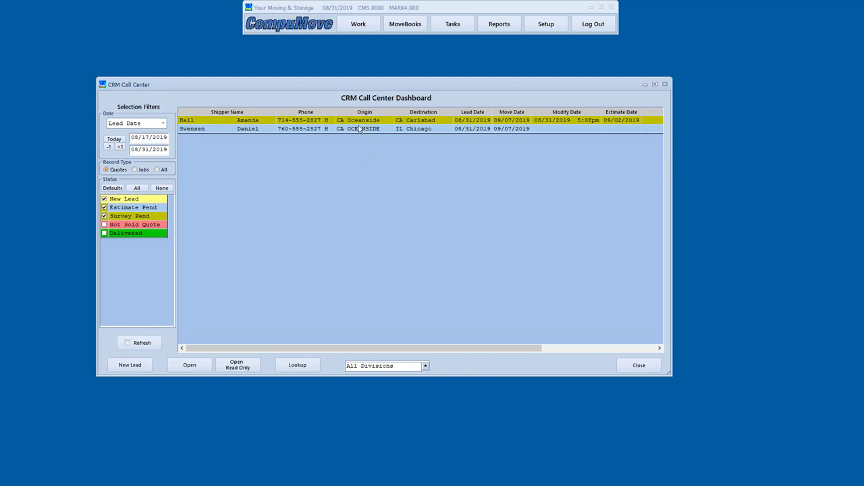
left_click(375, 155)
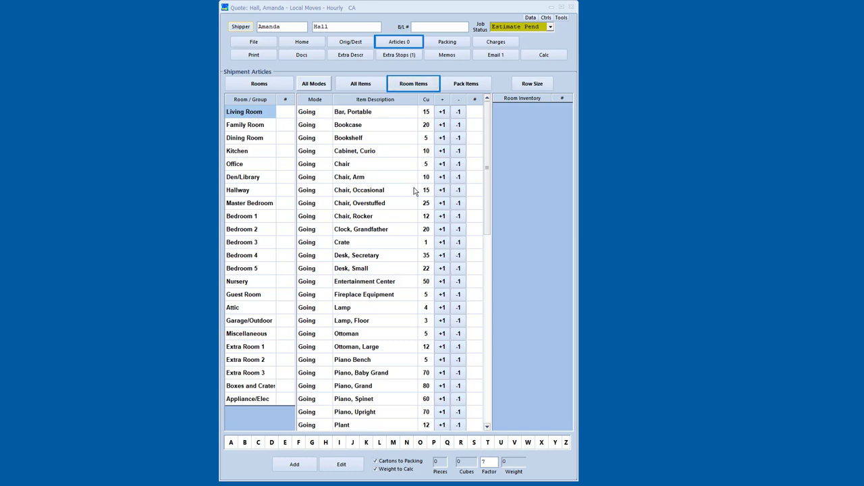
Add one Bookshelf, two Chair, Arm and one Desk, Small to the Living Room inventory as going.
left_click(443, 138)
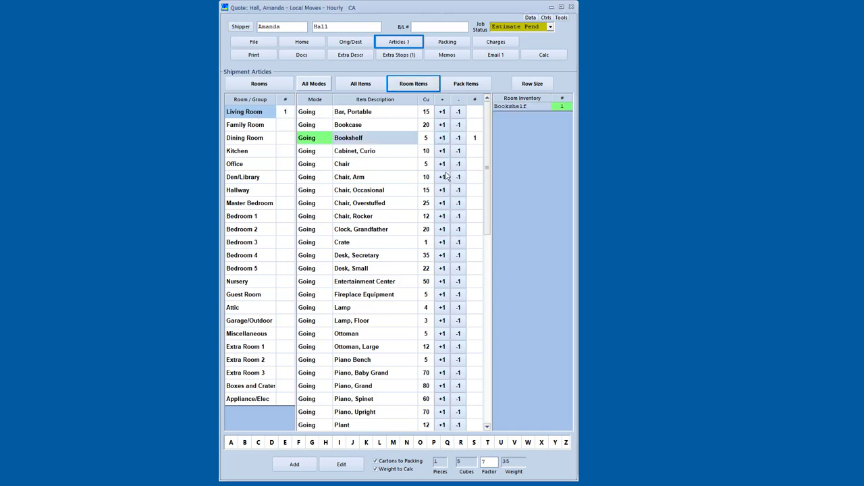
double_click(442, 177)
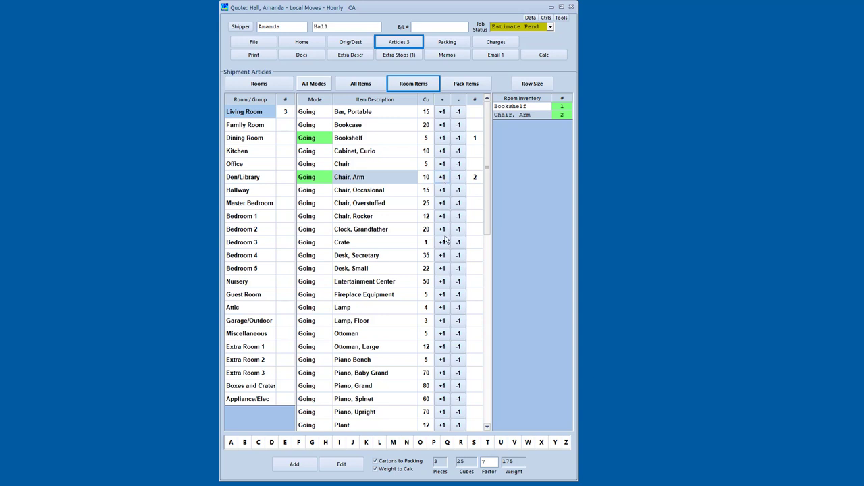
left_click(440, 268)
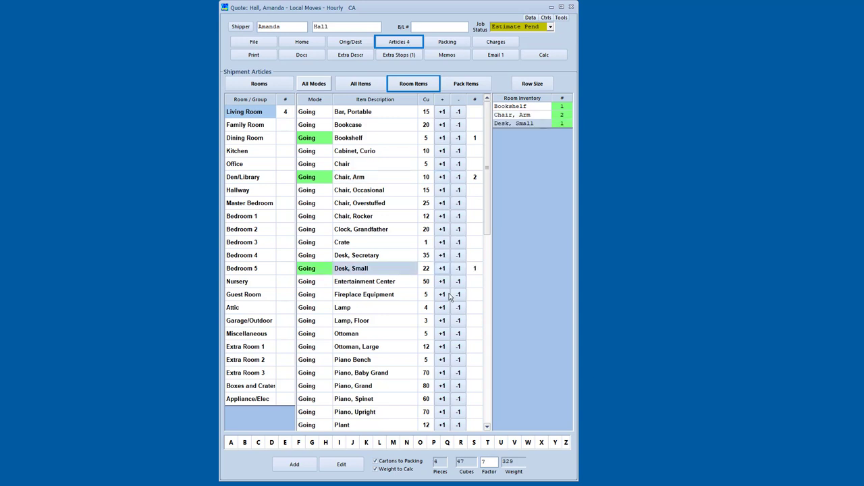
Add one Sofa, Loveseat, one Sofa, Section and one Table, Coffee large to the Living Room inventory.
left_click_drag(486, 218, 479, 307)
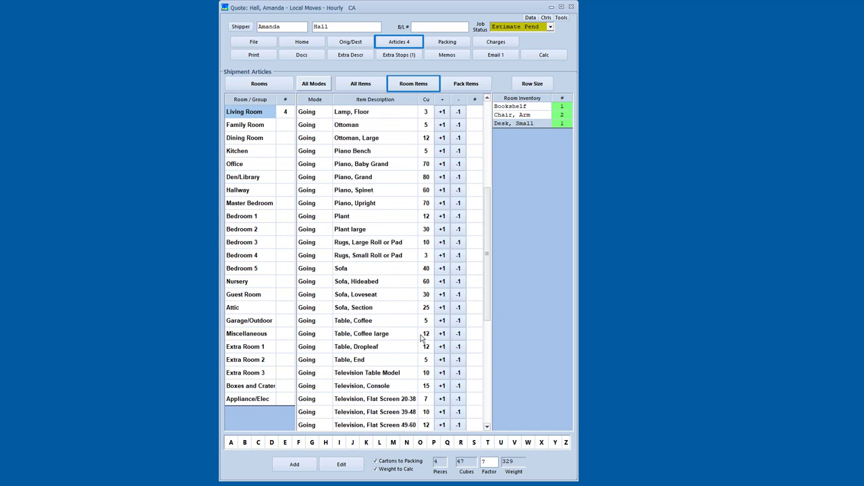
left_click(443, 295)
left_click(441, 307)
left_click(440, 334)
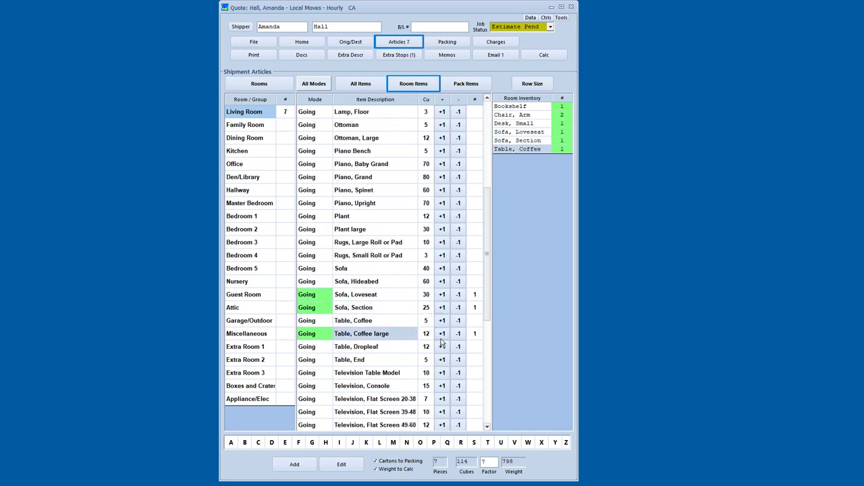
Add one Television, Flat Screen 61-70 and one Lawn Mower, Riding to the Living Room inventory.
scroll(484, 315, "down", 3)
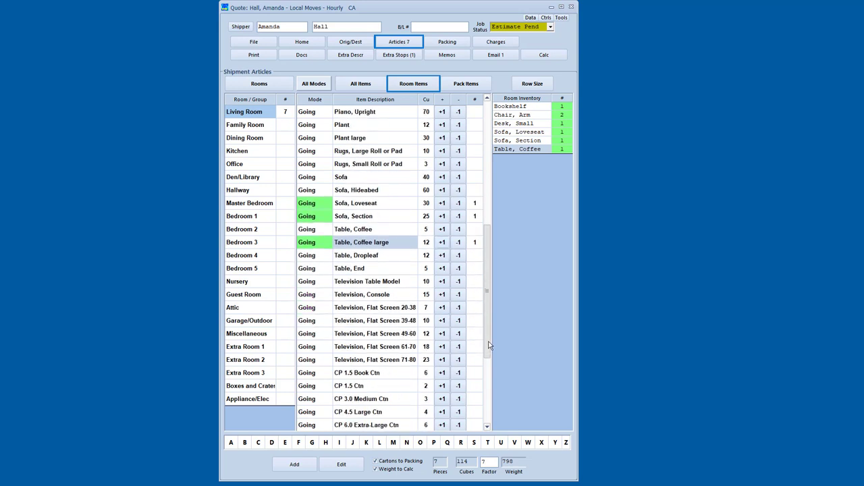
left_click(441, 346)
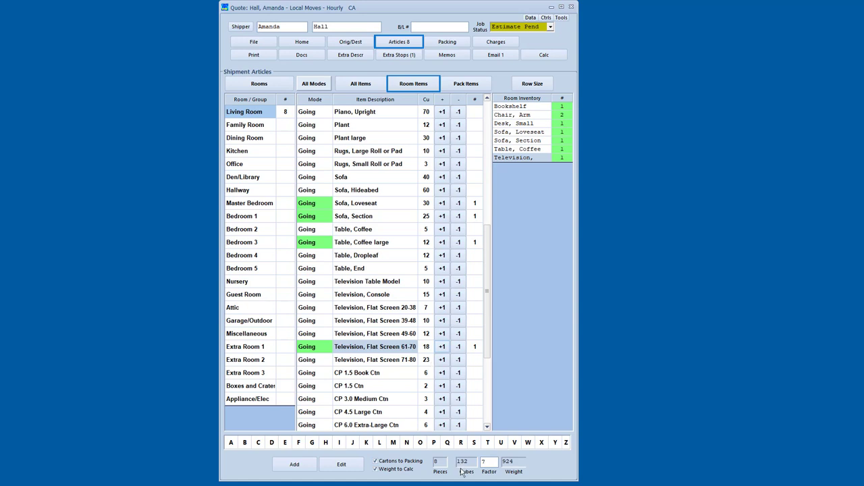
left_click(380, 446)
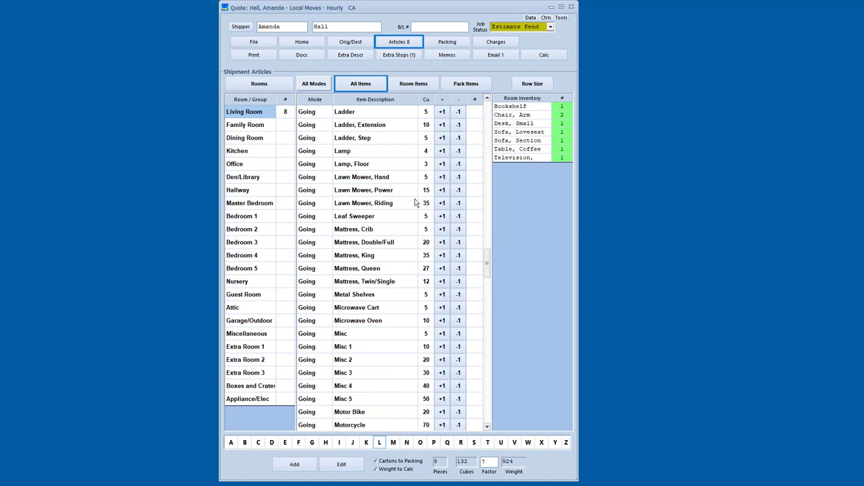
left_click(442, 204)
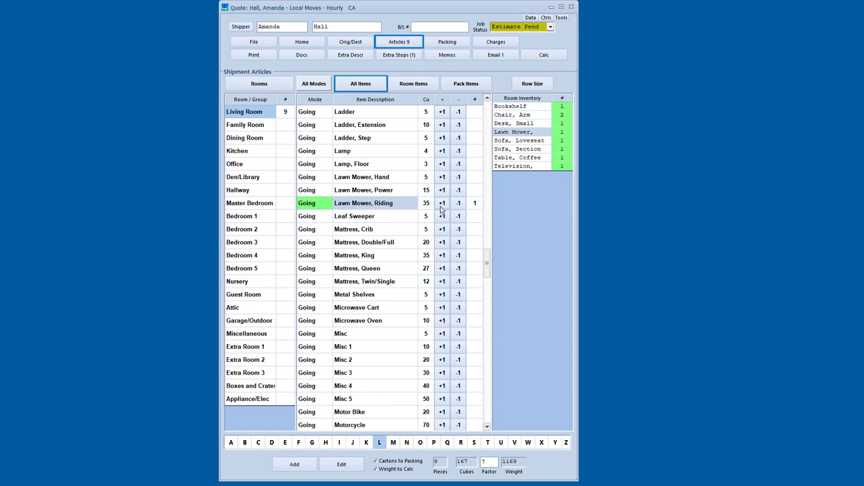
Add Living Room packing cartons: one CP 1.5 Book Ctn, five CP 1.5 Ctn, one CP Dishpack and one CP Lamp.
left_click(466, 85)
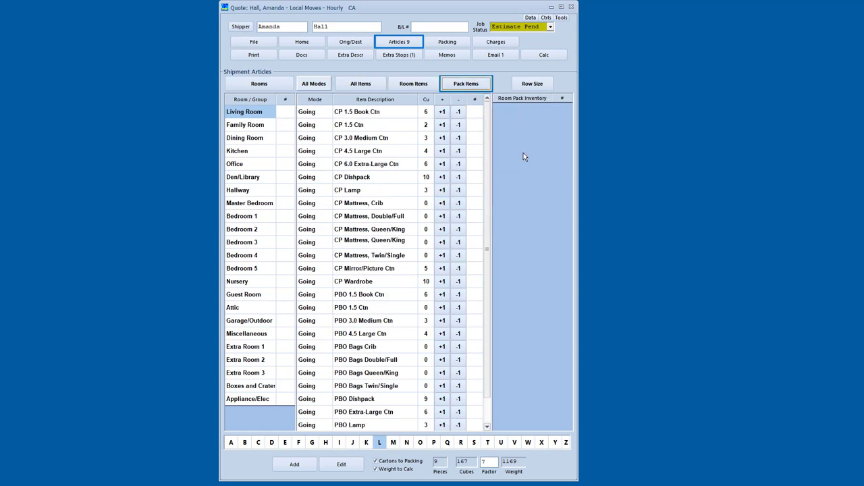
left_click(442, 112)
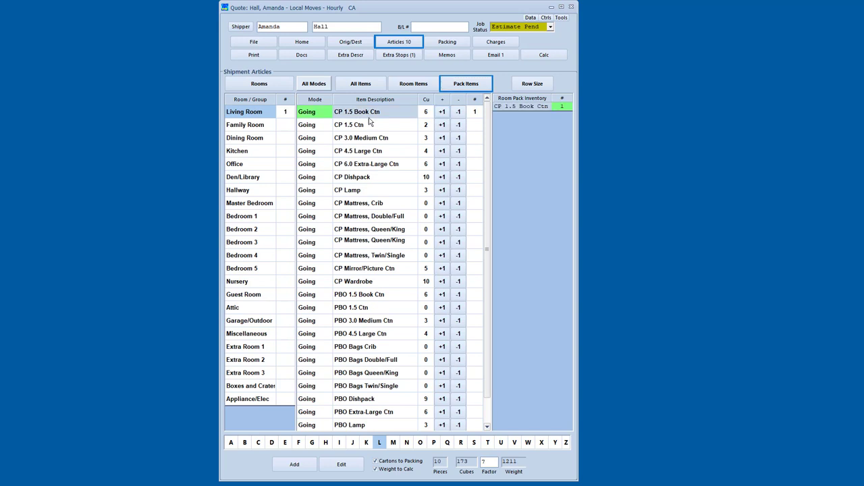
left_click(442, 125)
left_click(442, 126)
left_click(442, 125)
left_click(442, 125)
left_click(442, 127)
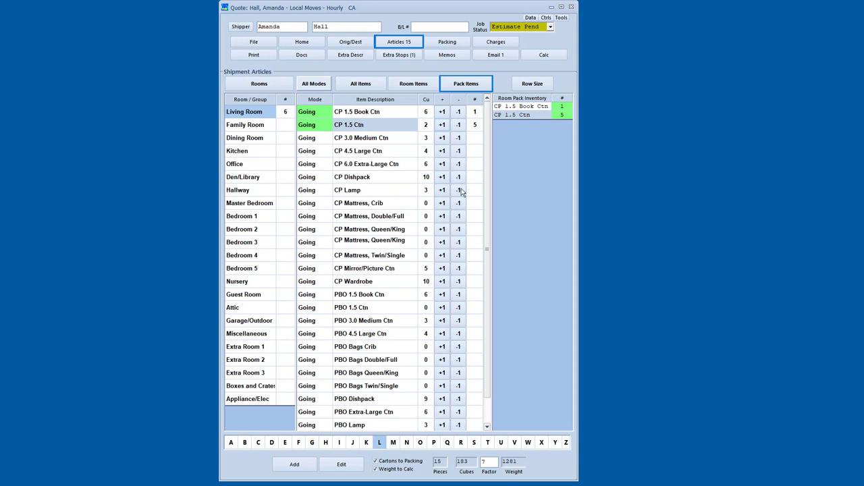
left_click(442, 178)
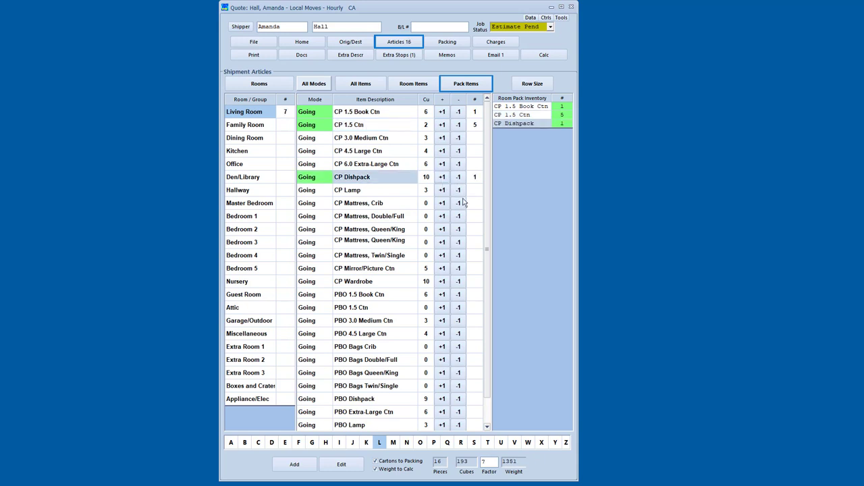
left_click(442, 190)
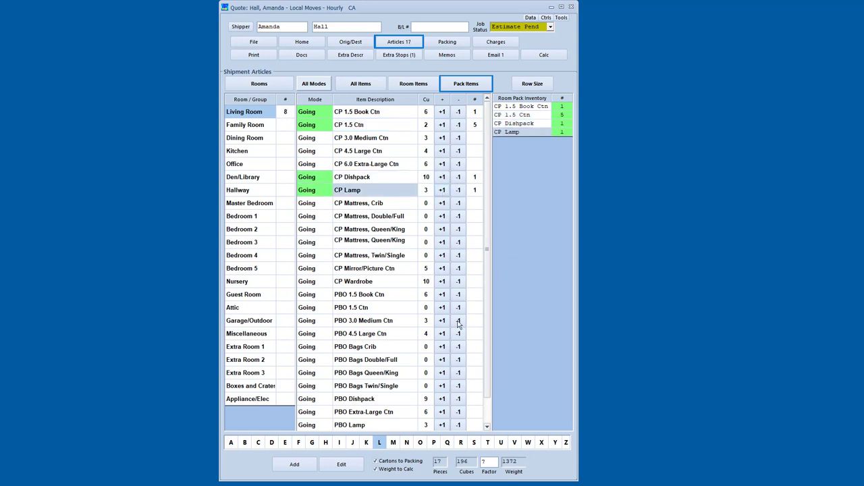
Add one PBO 1.5 Book Ctn, two PBO 3.0 Medium Ctn, one PBO 4.5 Large Ctn and one PBO Bags Crib to the Living Room.
left_click(443, 294)
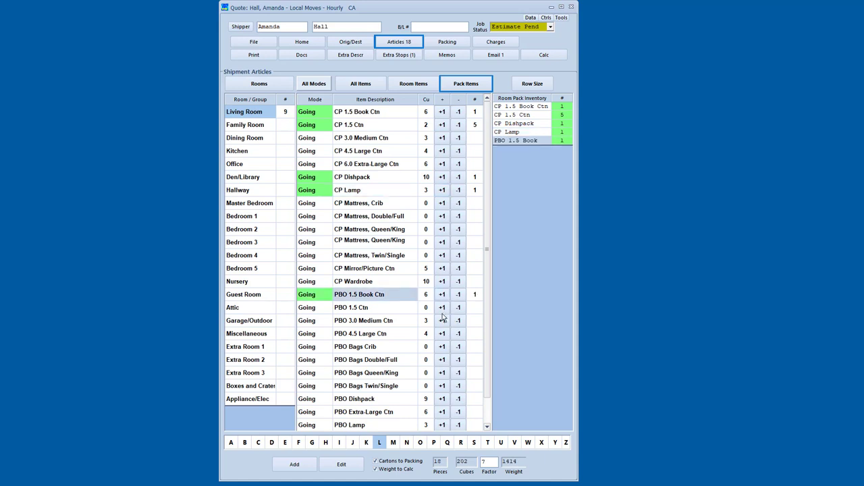
left_click(442, 320)
left_click(442, 321)
left_click(442, 333)
left_click(442, 346)
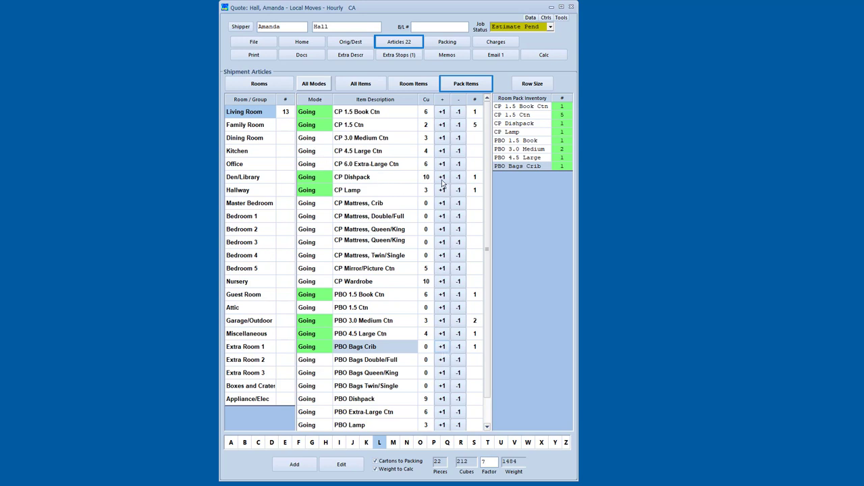
Record one grandfather clock among the Living Room items with the Not Going mode.
left_click(409, 87)
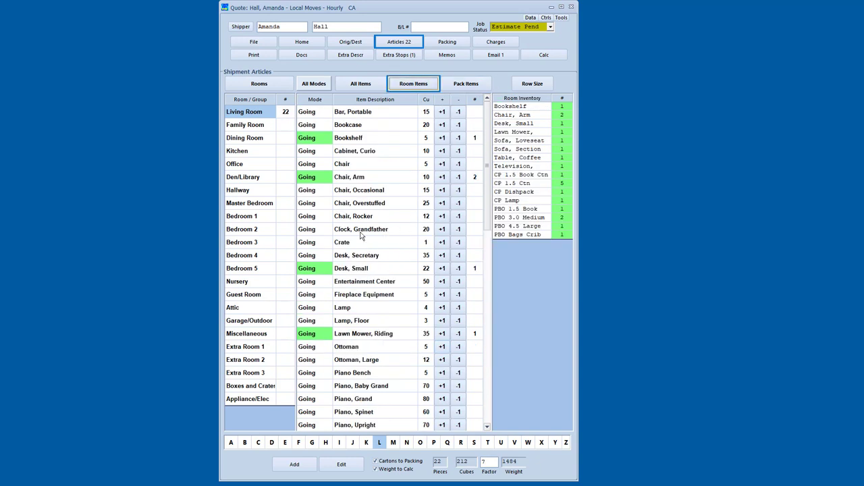
left_click(307, 85)
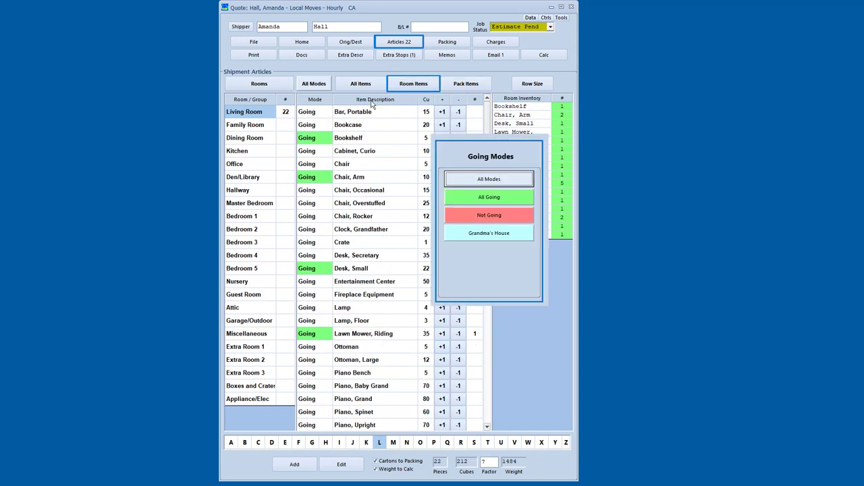
left_click(481, 213)
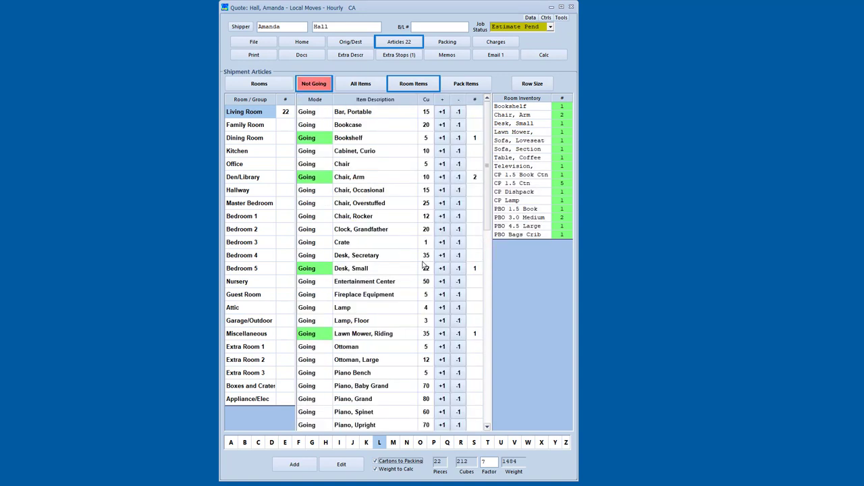
left_click(311, 231)
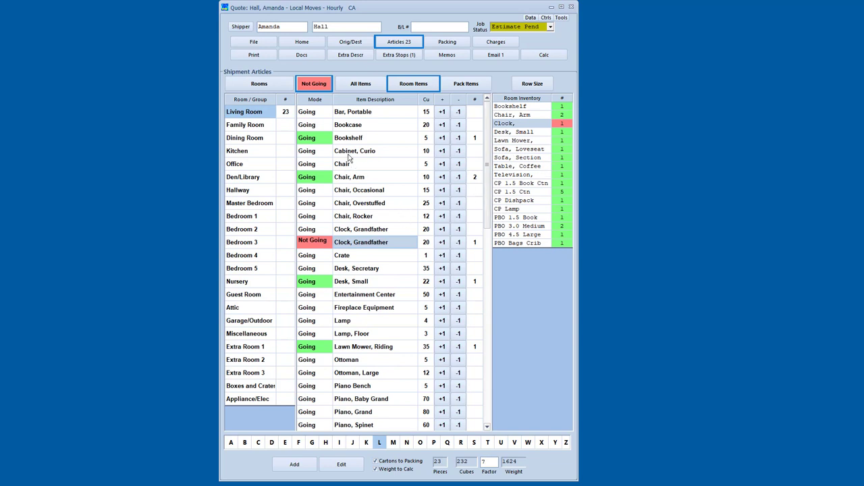
Record one Chair, Rocker in the Living Room with the Grandma's House mode, and switch back to All Modes.
left_click(313, 84)
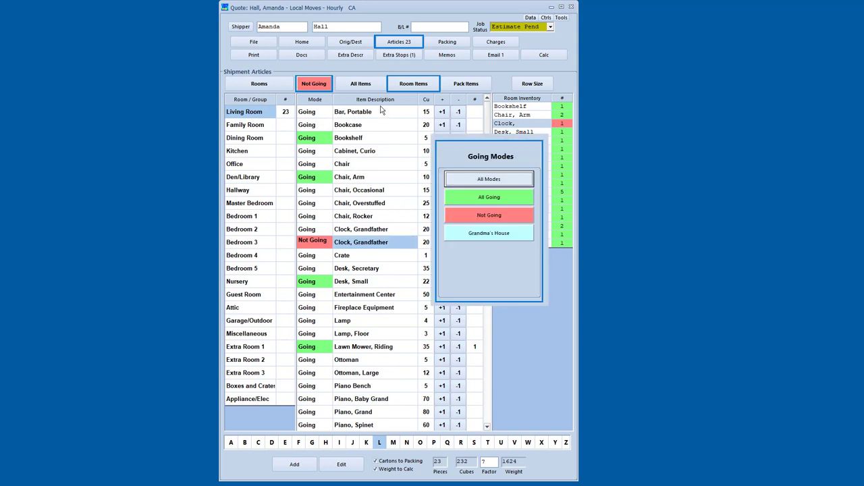
left_click(494, 234)
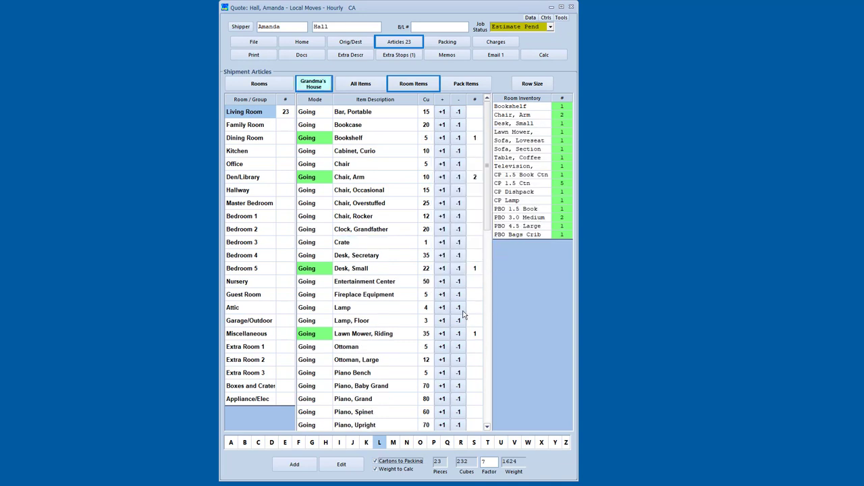
left_click(312, 222)
left_click(312, 221)
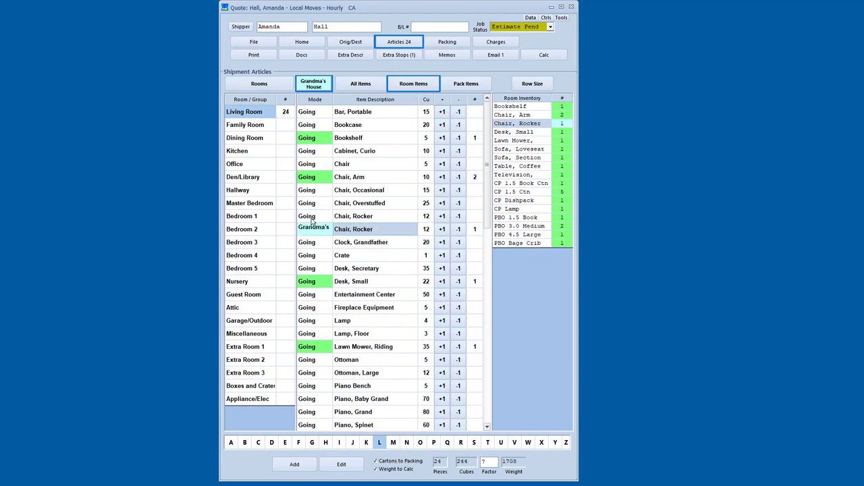
left_click(321, 89)
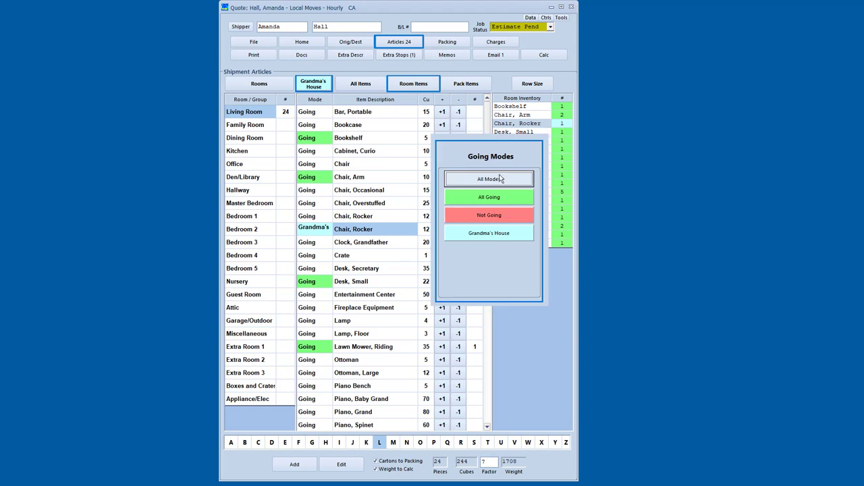
left_click(505, 178)
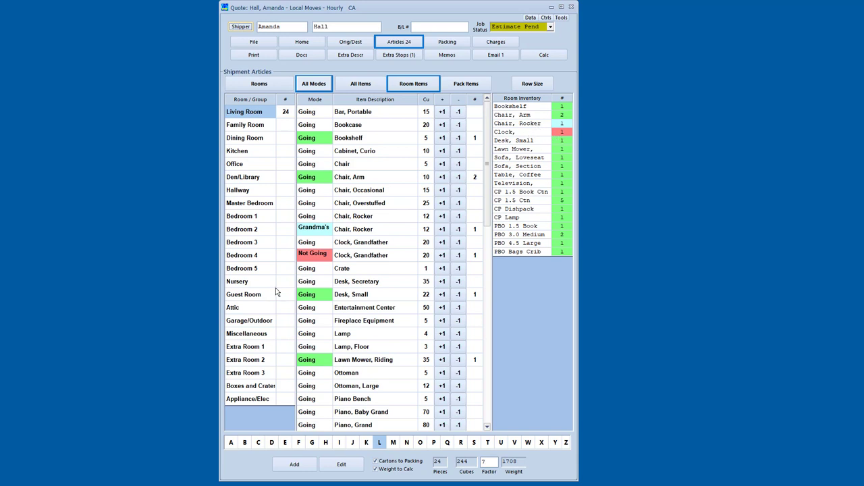
Add a Living Room crate described as Glass Top Table, with length 16, width 22 and height 11, using the crate cube calculator.
left_click(363, 270)
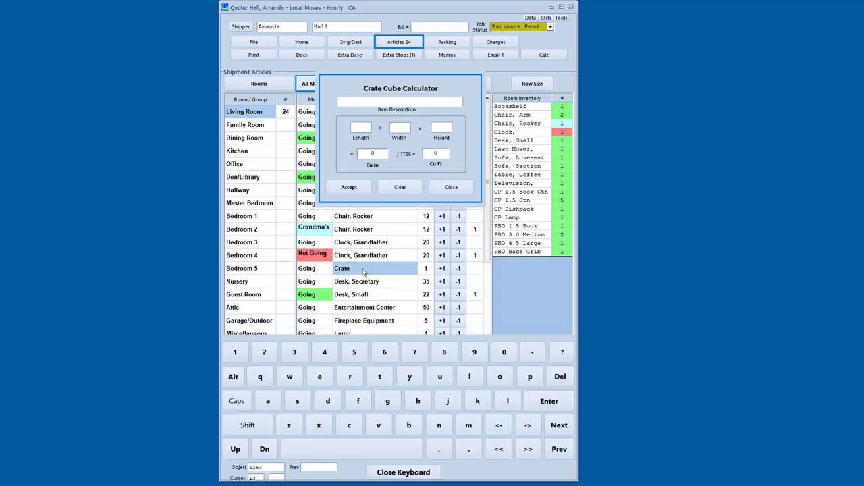
type("gASLL")
key("BackSpace")
key("BackSpace")
key("BackSpace")
key("BackSpace")
key("BackSpace")
type("Glass Top")
key("Tab")
type("1")
type("22")
key("Tab")
type("11")
key("Tab")
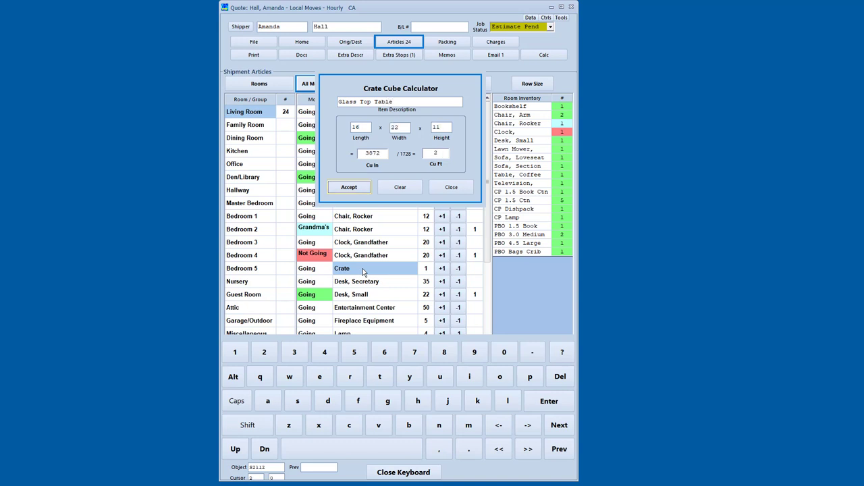
left_click(348, 189)
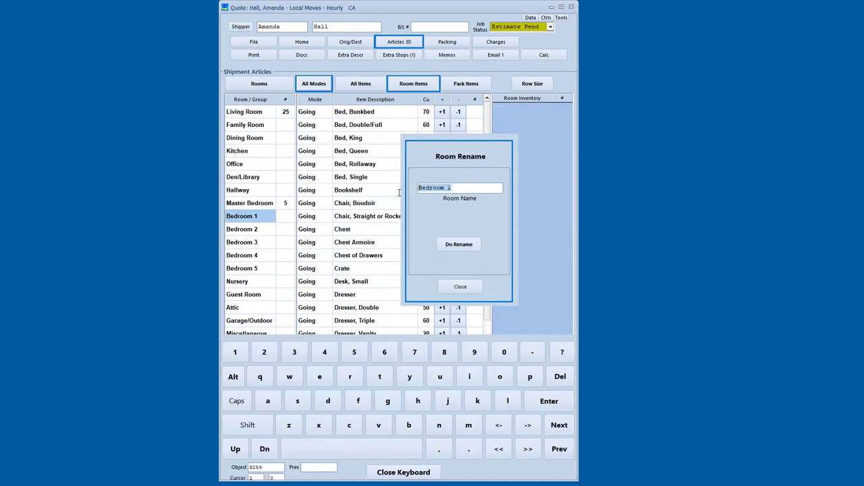
Rename Bedroom 1 to its occupant's first name in possessive form followed by "Rooms".
key("BackSpace")
type("Sally's Rooms")
left_click(445, 244)
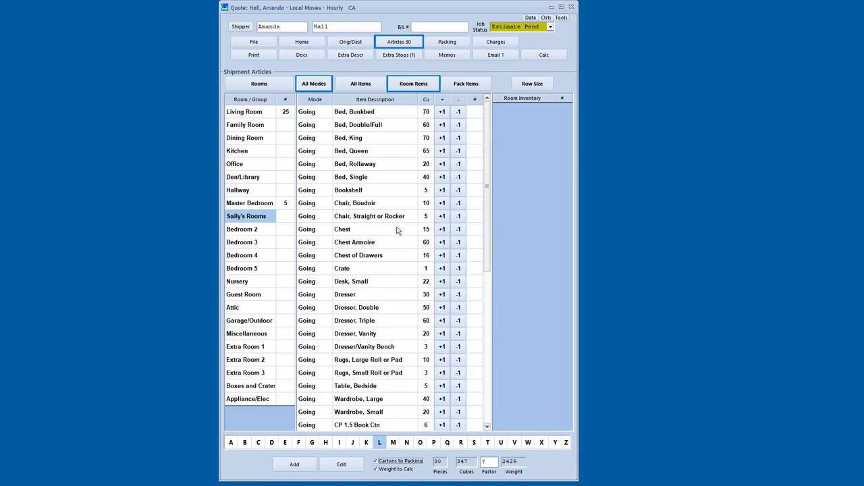
Add one Bed, Bunkbed, one Chest of Drawers and one Desk, Small to the renamed bedroom.
left_click(444, 112)
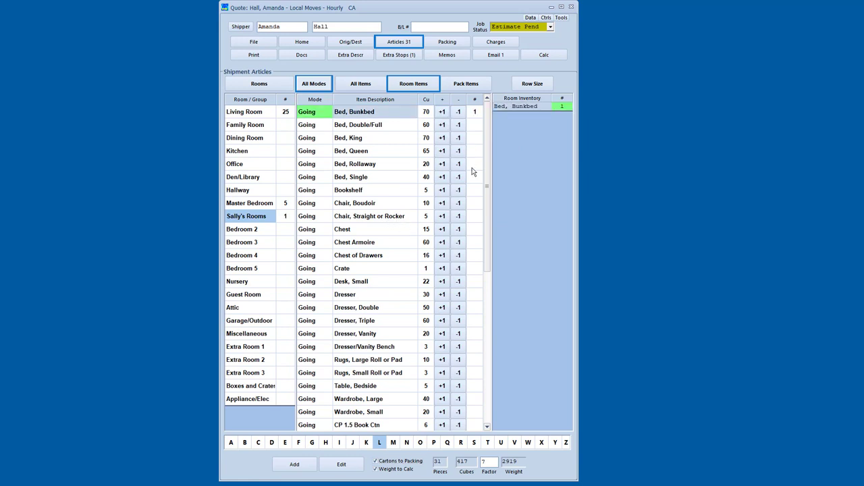
left_click(442, 256)
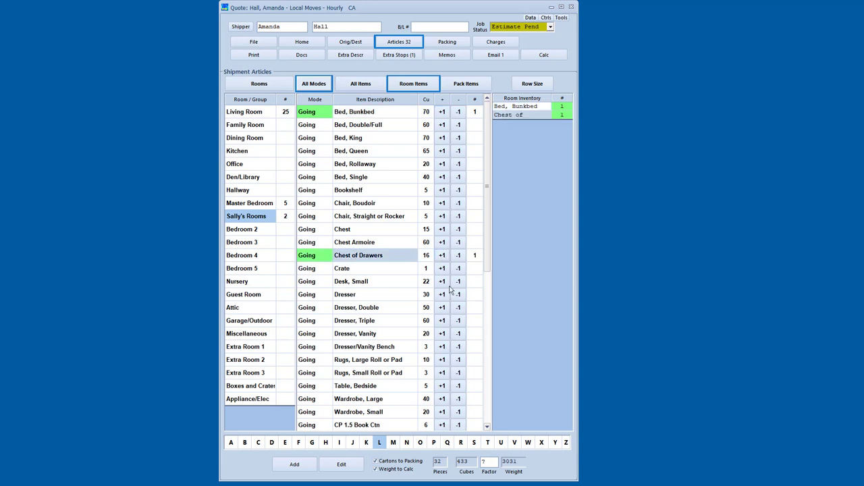
left_click(441, 282)
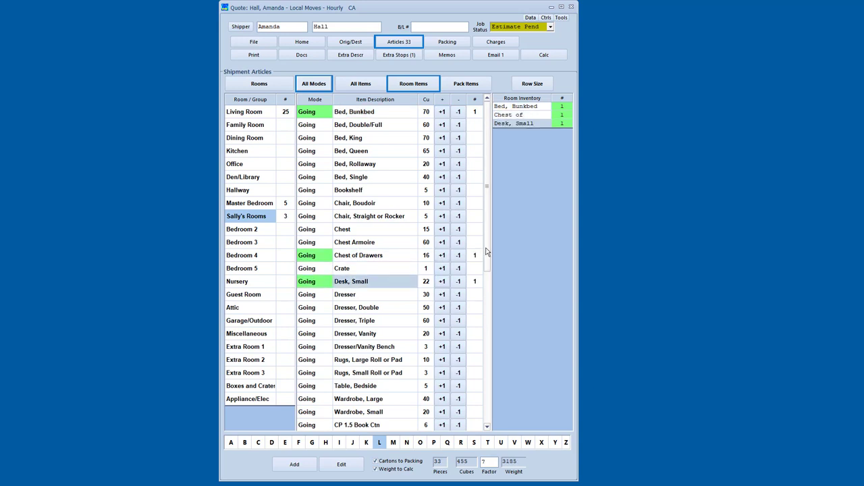
Add one CP 1.5, two CP 4.5 Large, one CP 6.0 Extra-Large and two CP Dishpack cartons to the renamed bedroom, and show all rooms' inventory.
left_click(466, 83)
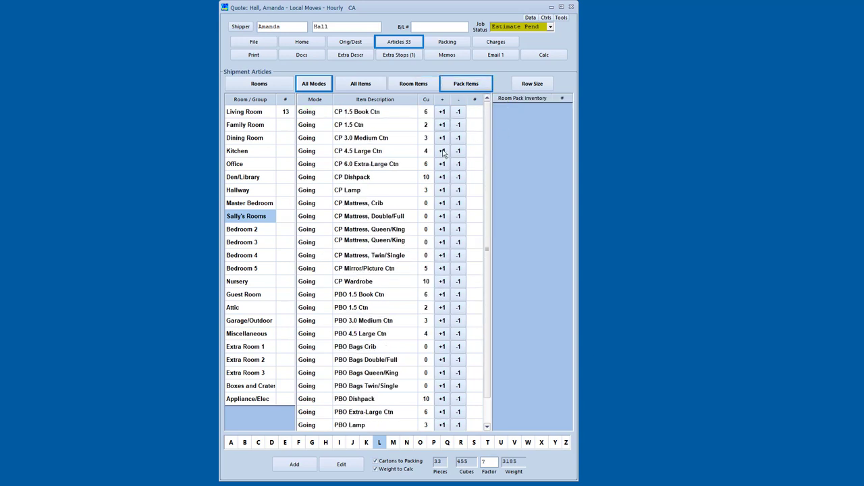
left_click(441, 125)
left_click(441, 150)
left_click(442, 151)
left_click(441, 164)
left_click(441, 176)
left_click(441, 176)
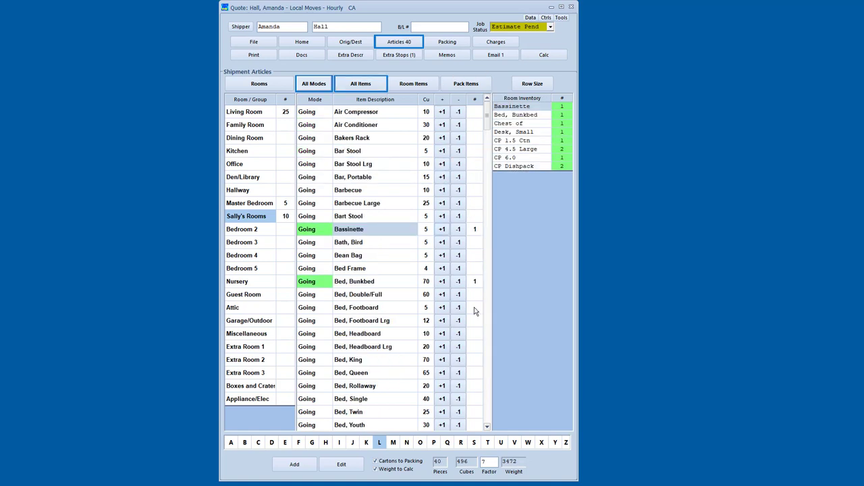
left_click(245, 87)
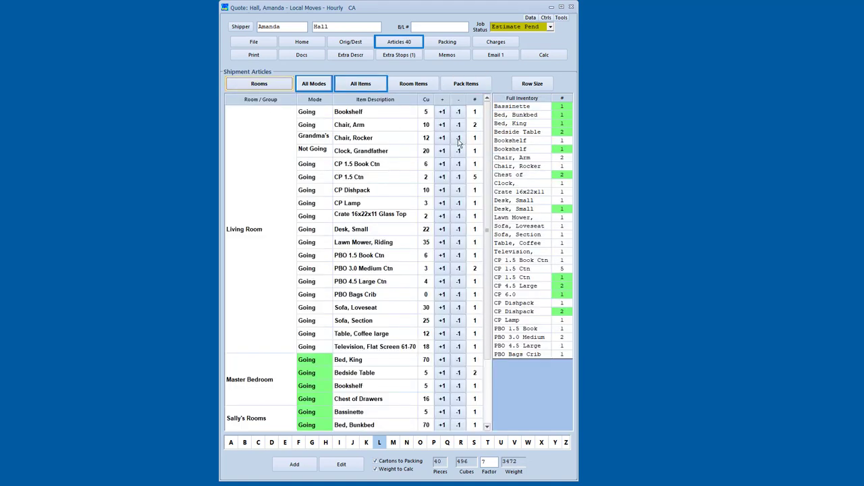
Review the full shipment inventory and its packing items across all rooms, and return to showing all items.
scroll(486, 146, "down", 3)
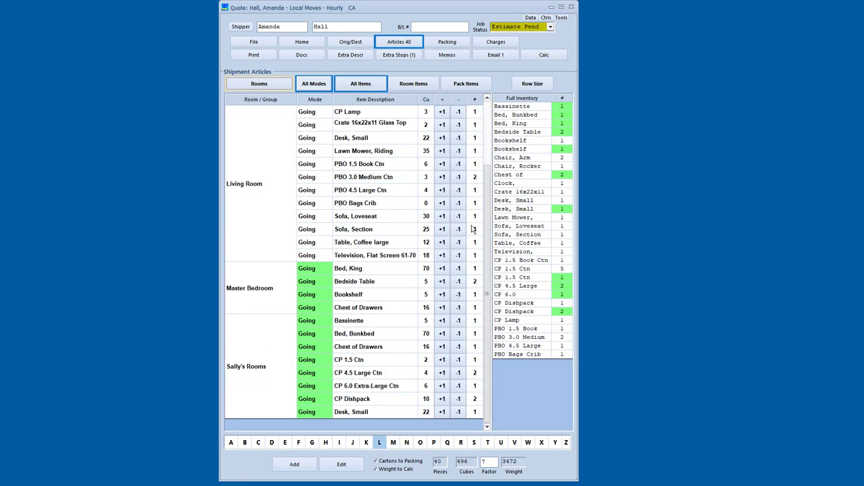
scroll(473, 196, "up", 3)
left_click(488, 87)
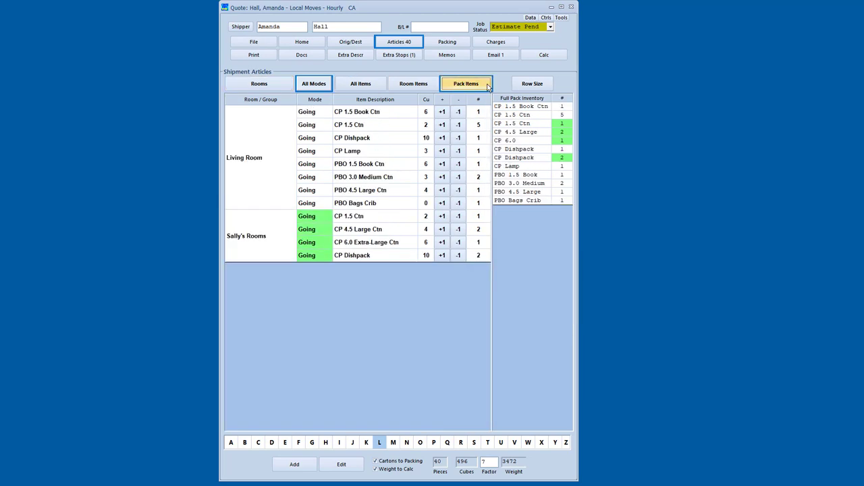
left_click(349, 84)
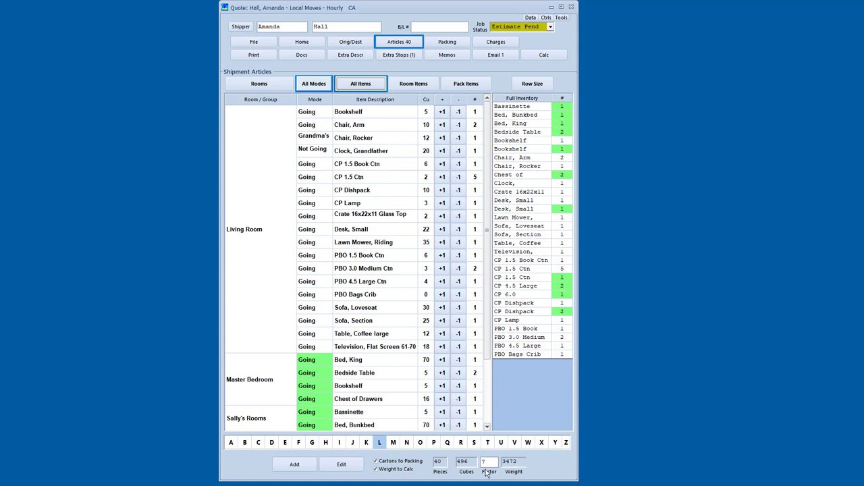
Set the Pack Labor under Packing Services in the shipment charges to 5 hours.
left_click(503, 41)
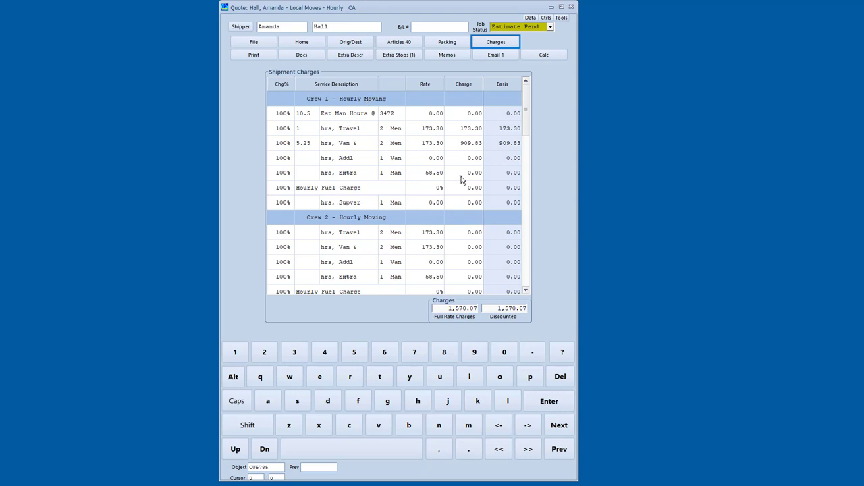
left_click_drag(528, 109, 534, 177)
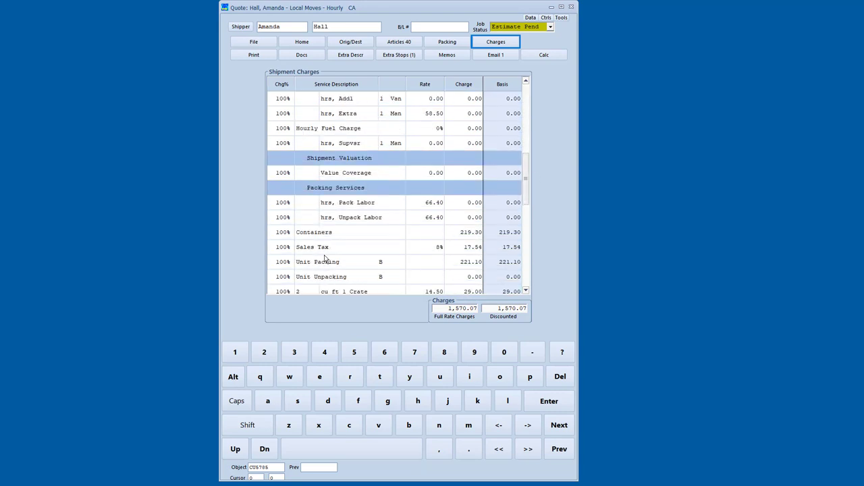
left_click(305, 207)
type("5")
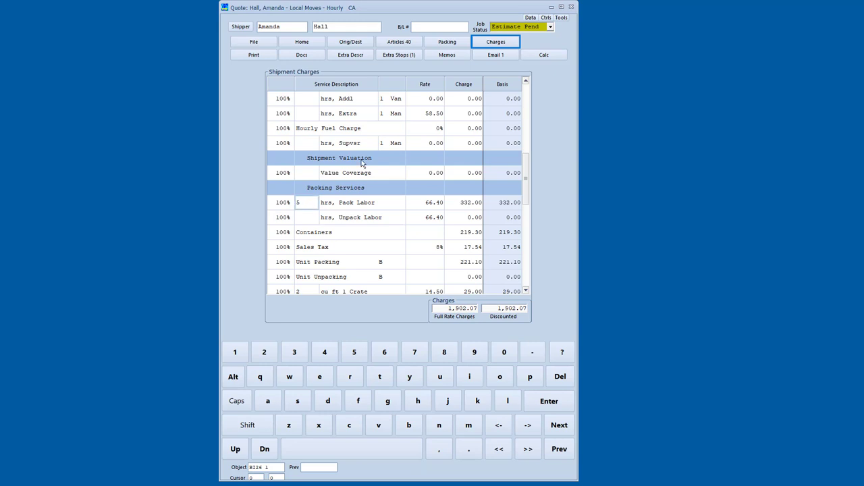
Turn off extending container quantities to Packing in the packing details, and return to the shipment charges.
left_click(442, 43)
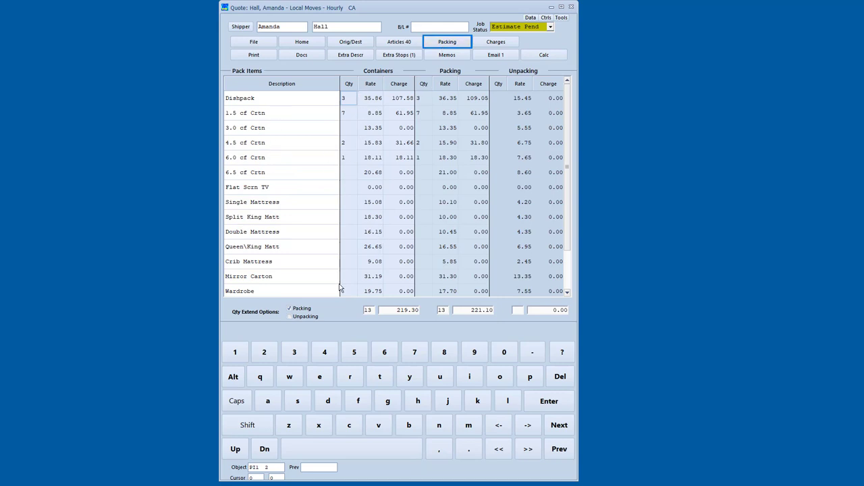
left_click(290, 308)
left_click(495, 42)
Set the Shipment Valuation coverage to Repl Value $250 Ded with a value of 25000.
left_click(388, 176)
left_click(400, 174)
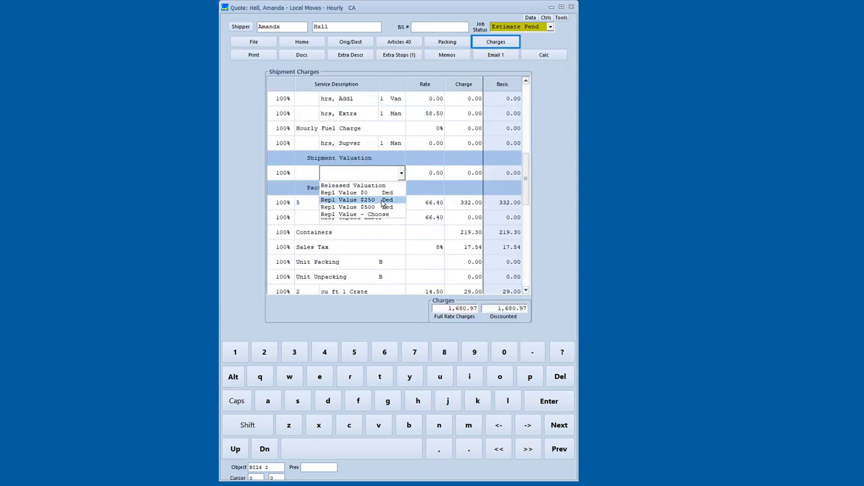
left_click(325, 196)
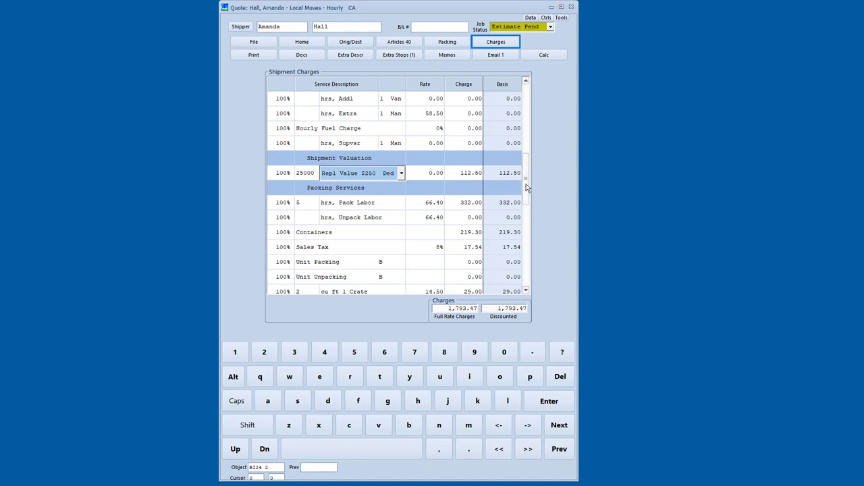
Generate the Estimate Hrly form for the quote and display it on screen.
left_click_drag(525, 183, 531, 108)
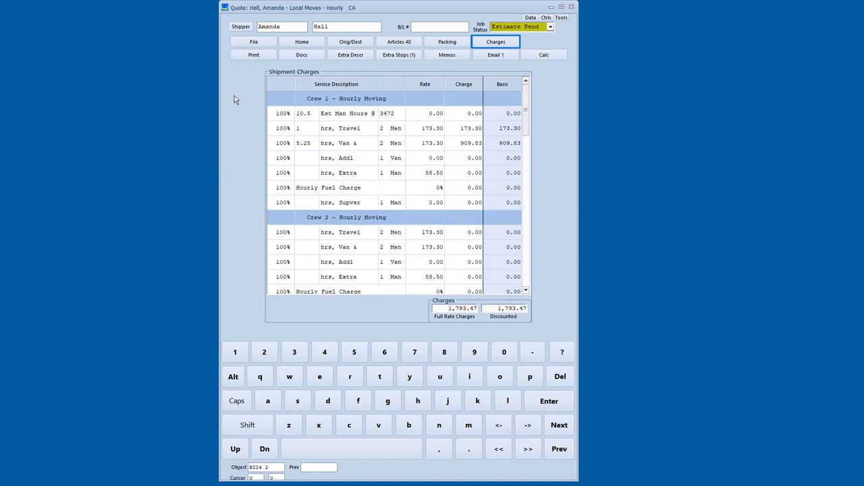
left_click(252, 54)
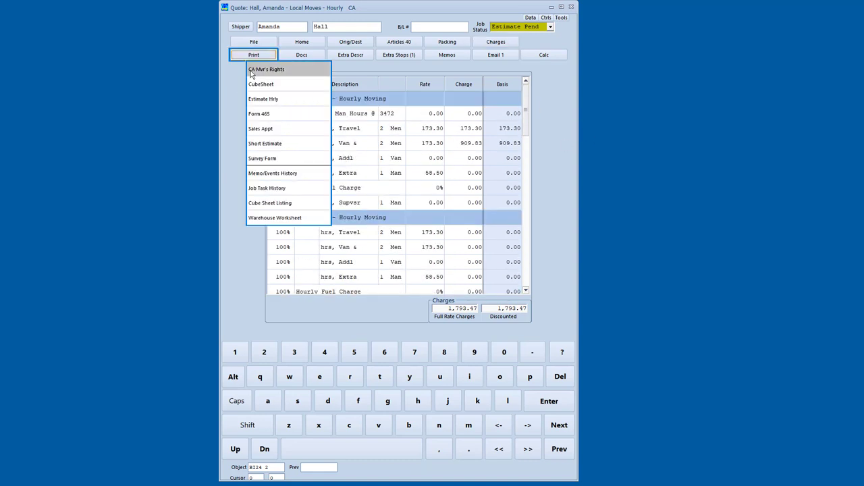
left_click(265, 101)
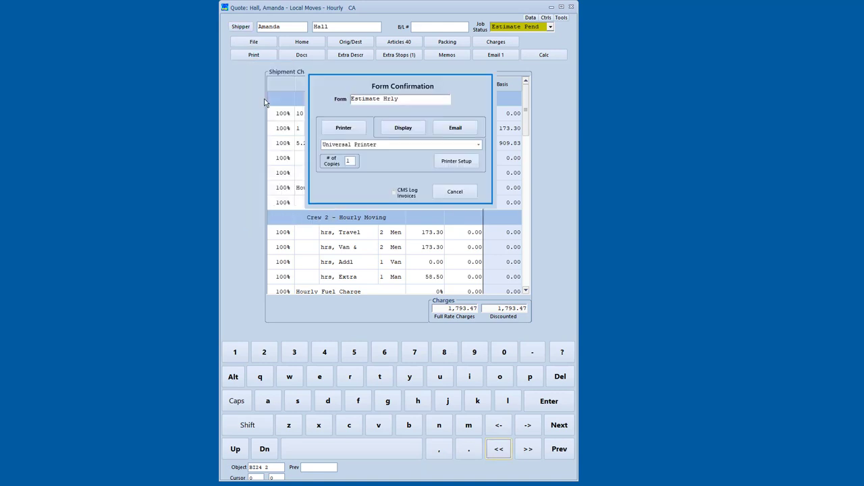
left_click(389, 132)
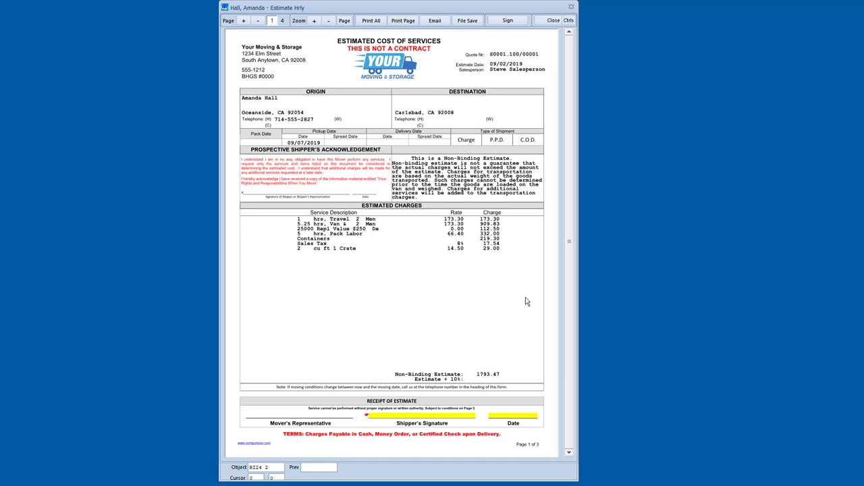
Page through the estimate's terms and conditions, custom packing services and inventory of goods, and return to its first page.
left_click(244, 21)
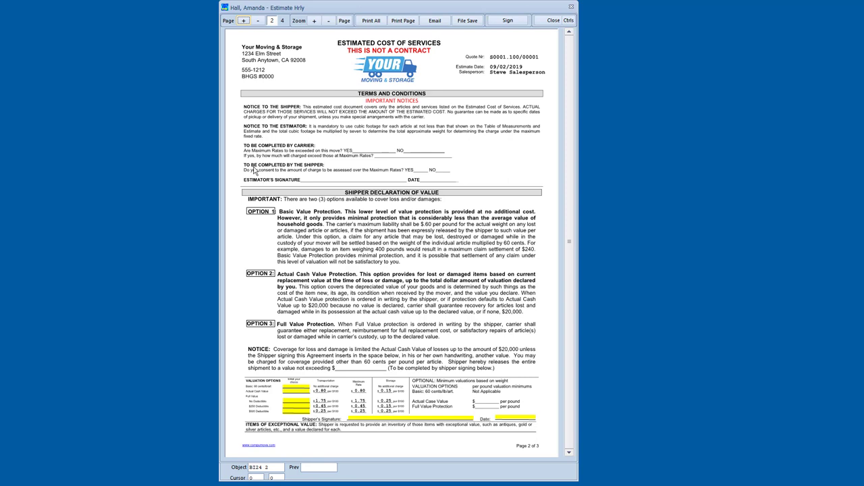
left_click(244, 21)
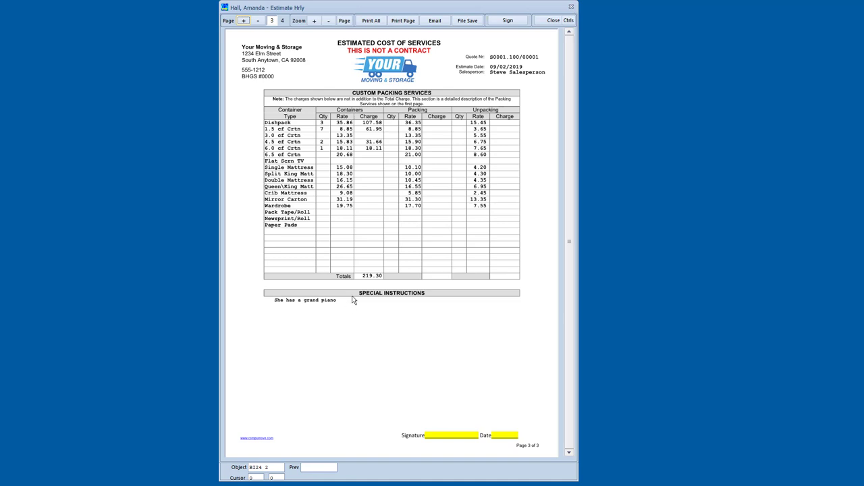
left_click(244, 21)
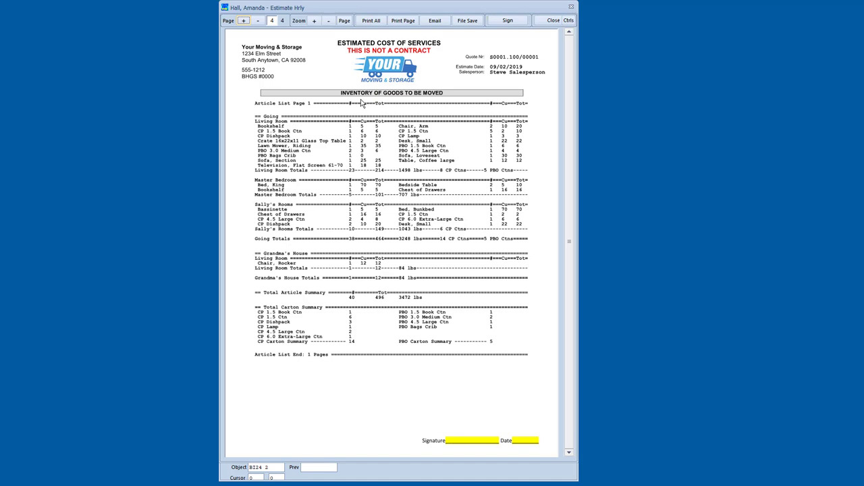
left_click(257, 21)
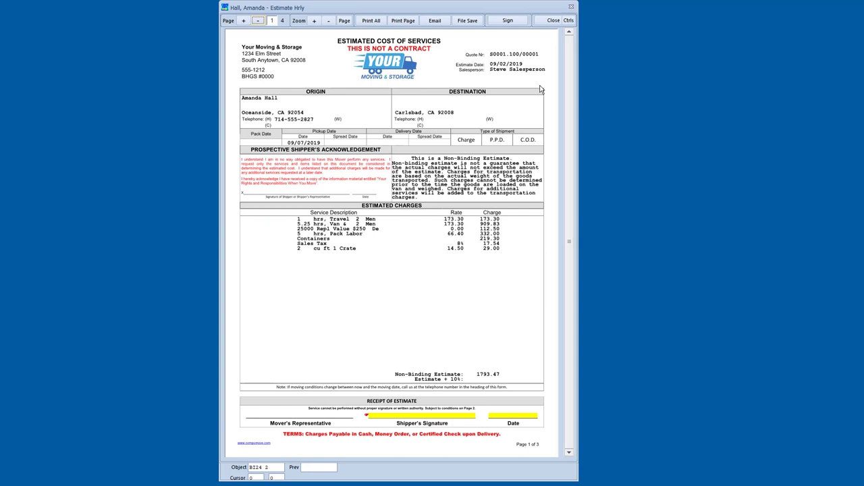
Draw the shipper's signature and apply it to the estimate's Receipt, Packing, Valuation and Inventory sections.
left_click(508, 20)
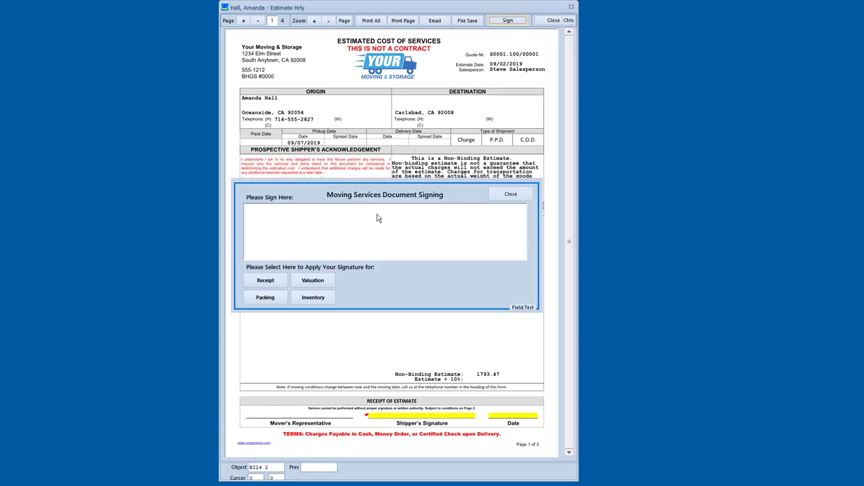
mouse_move(297, 225)
left_mouse_down()
mouse_move(313, 211)
mouse_move(355, 251)
mouse_move(362, 235)
left_mouse_up()
left_click_drag(455, 245, 474, 241)
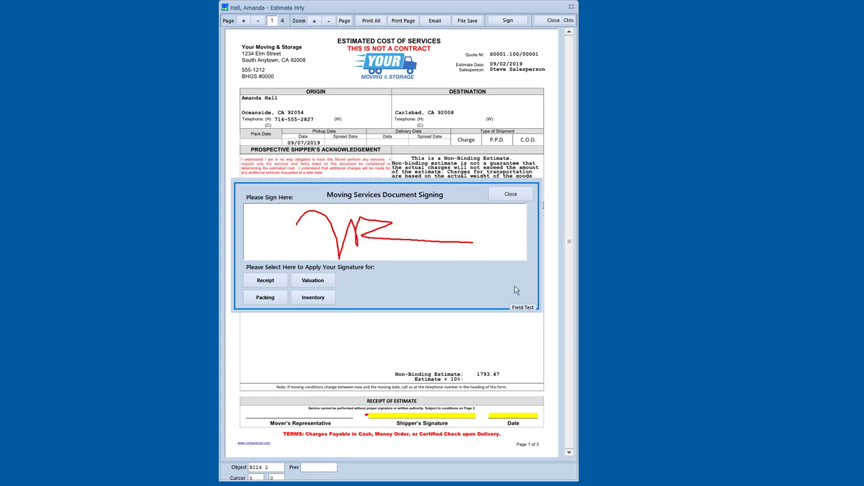
left_click(266, 280)
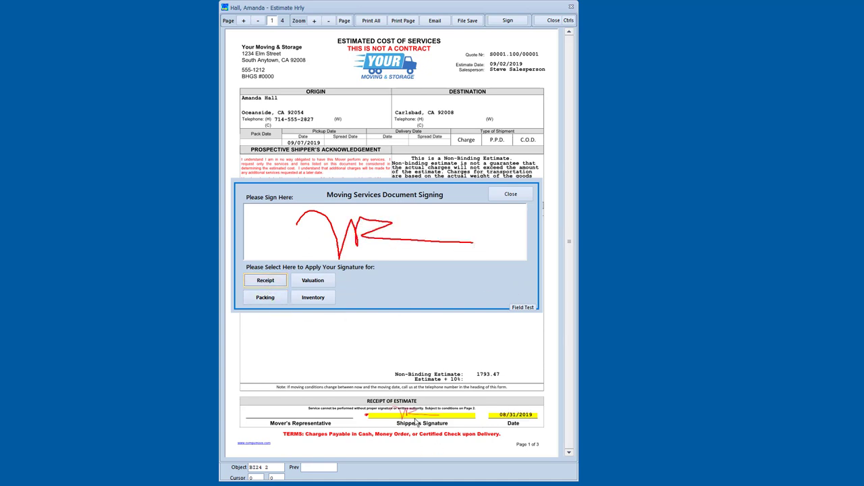
left_click(265, 297)
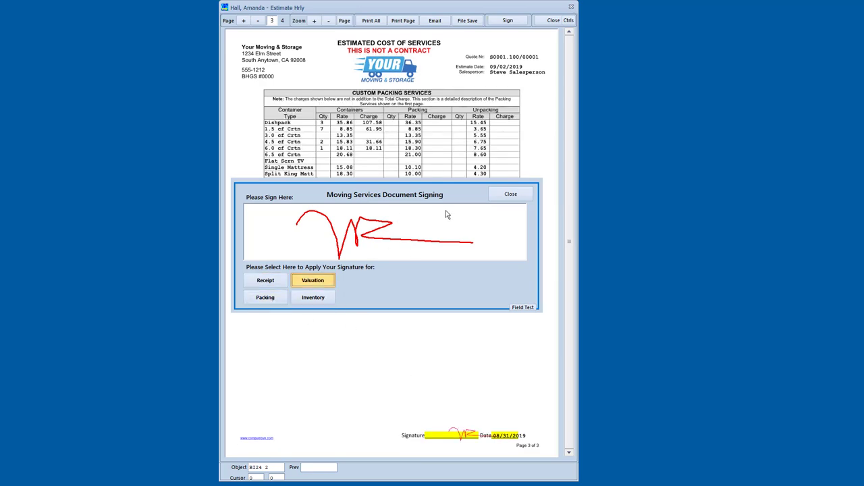
left_click(313, 281)
left_click(313, 297)
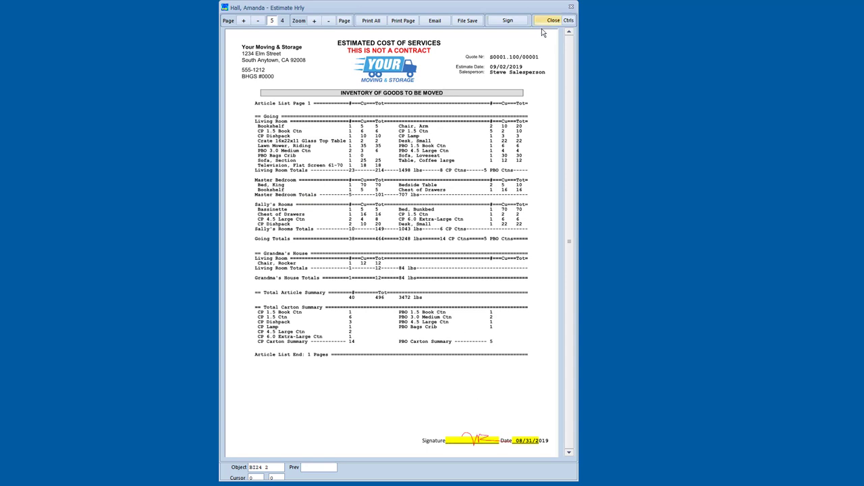
Prepare an email with the signed estimate attached and the message "Here's the estimate!", and save it in progress.
left_click(436, 20)
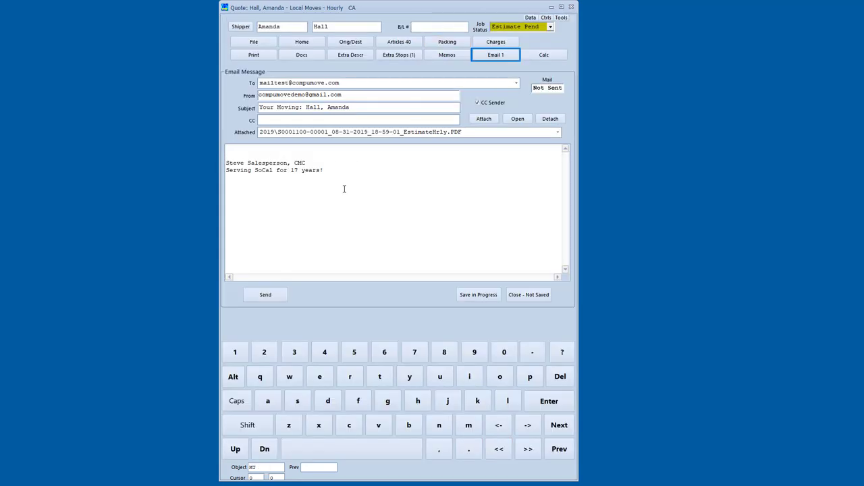
key("Return")
key("Return")
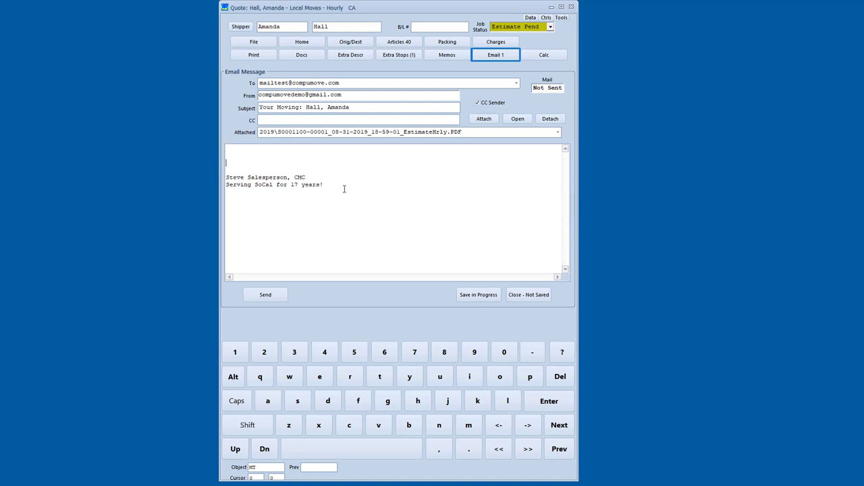
type("Here's the estimate!")
key("Return")
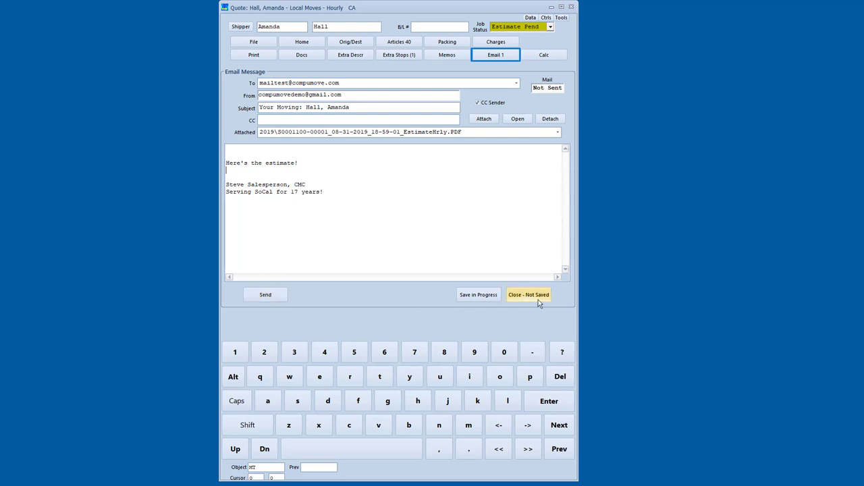
left_click(491, 298)
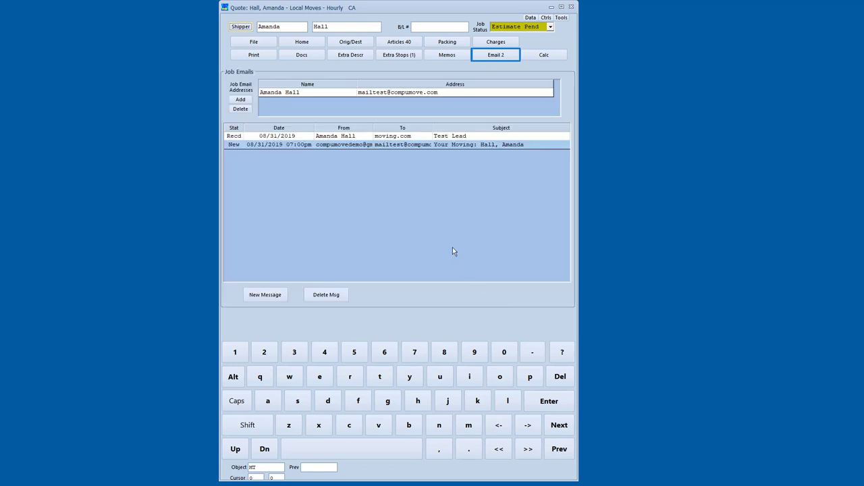
left_click(398, 42)
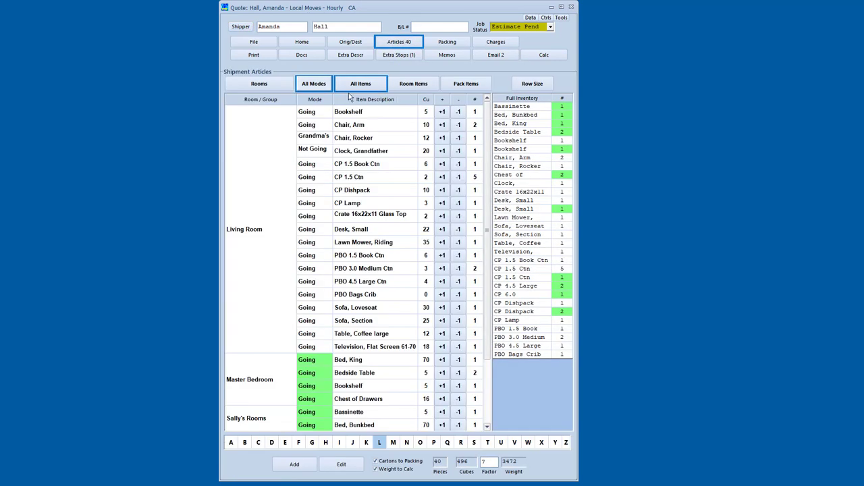
left_click(256, 56)
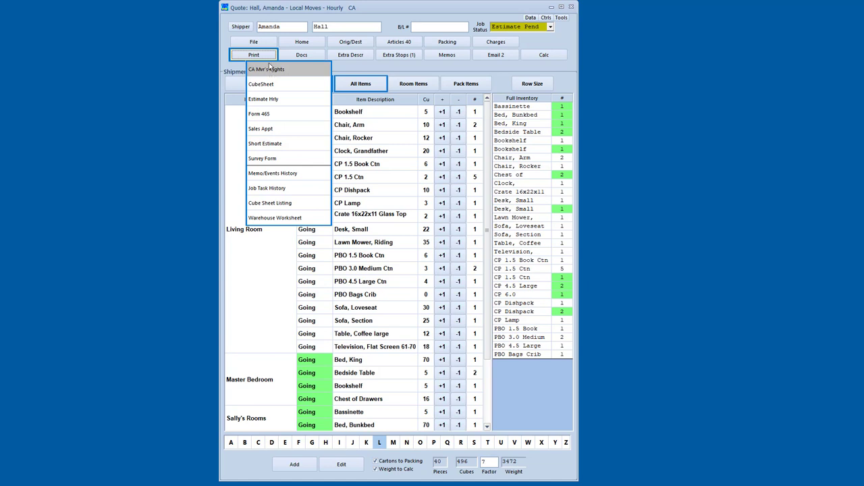
left_click(257, 58)
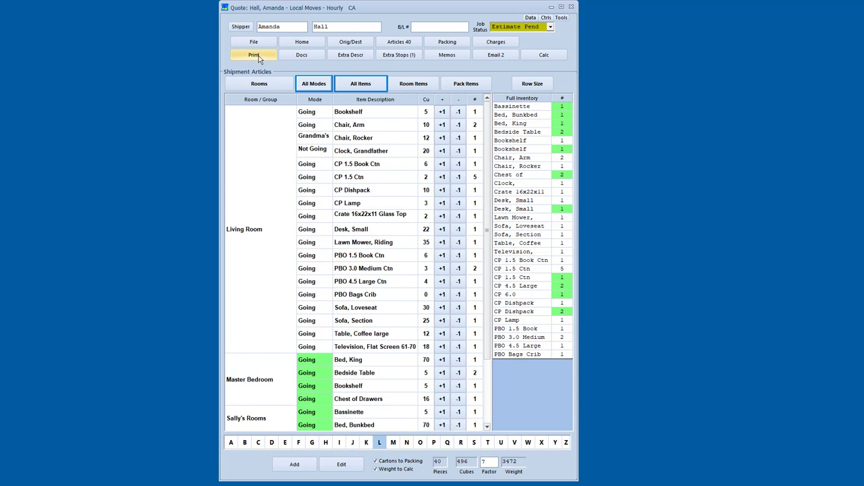
Save the quote and exit it.
left_click(253, 41)
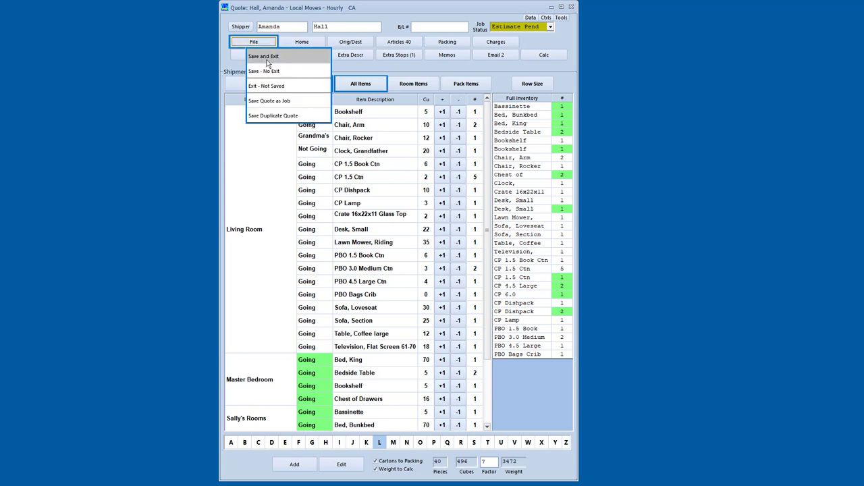
left_click(267, 58)
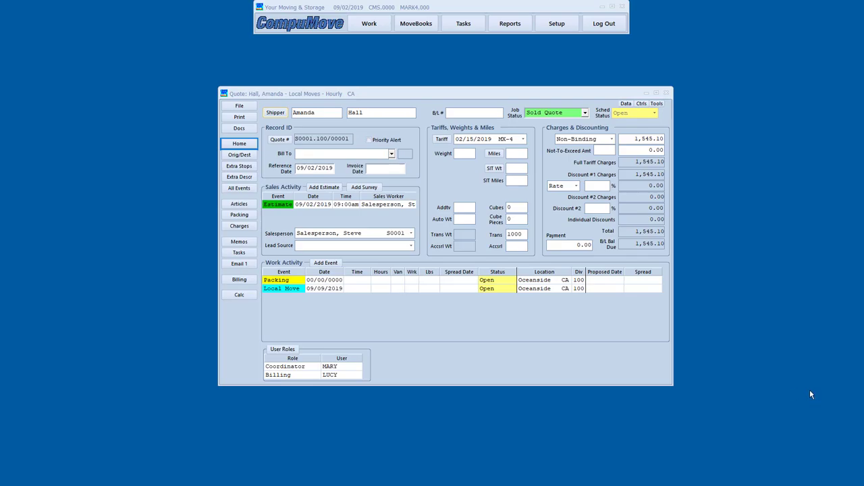
Check the sold quote's job documents and shipment charges, and save the quote as a job.
left_click(238, 129)
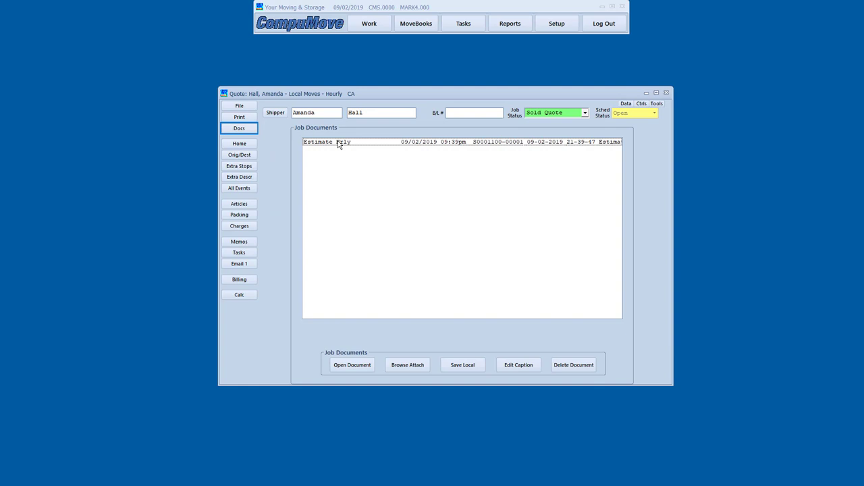
left_click(239, 226)
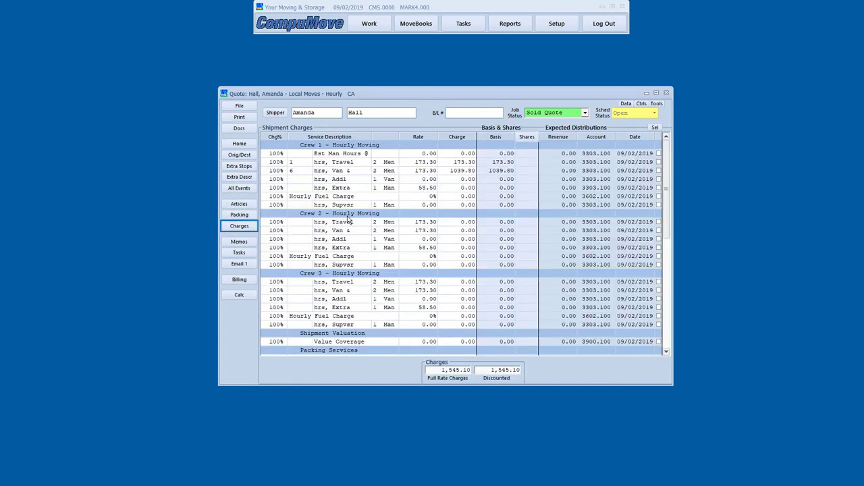
left_click(237, 107)
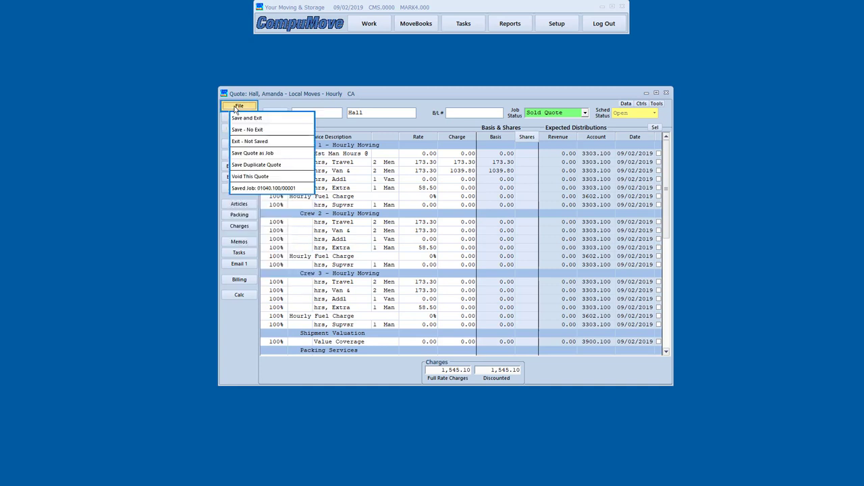
left_click(265, 154)
left_click(409, 256)
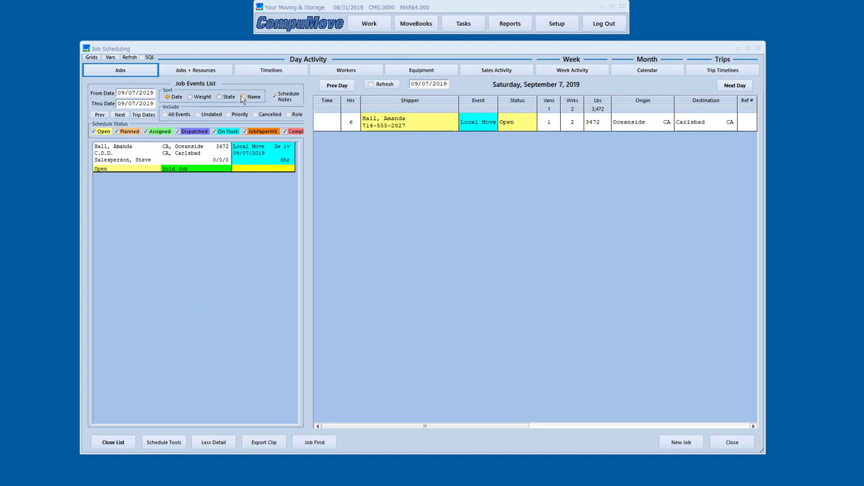
Schedule the last-listed driver and the last-listed helper for the 09/07/2019 local move at 09:00am.
left_click(374, 72)
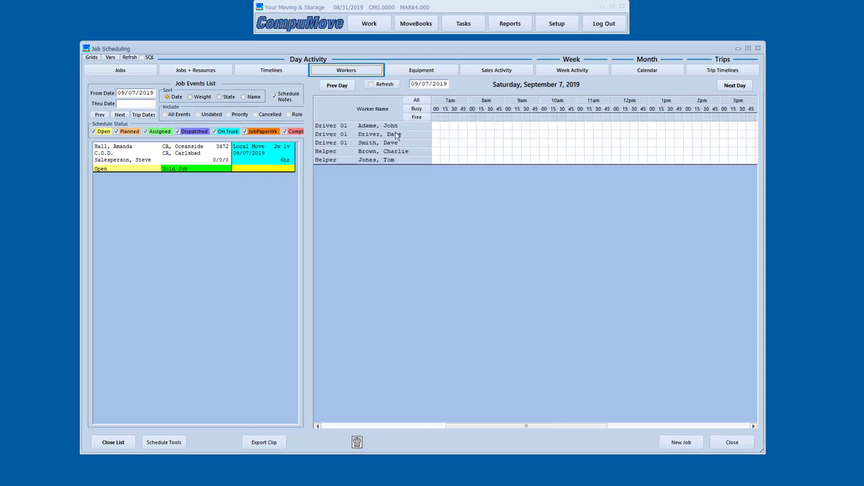
left_click(278, 169)
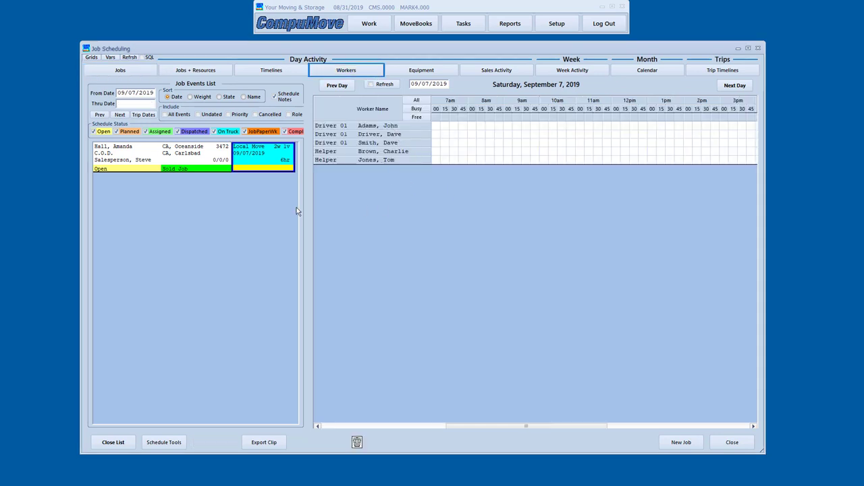
left_click_drag(259, 162, 399, 147)
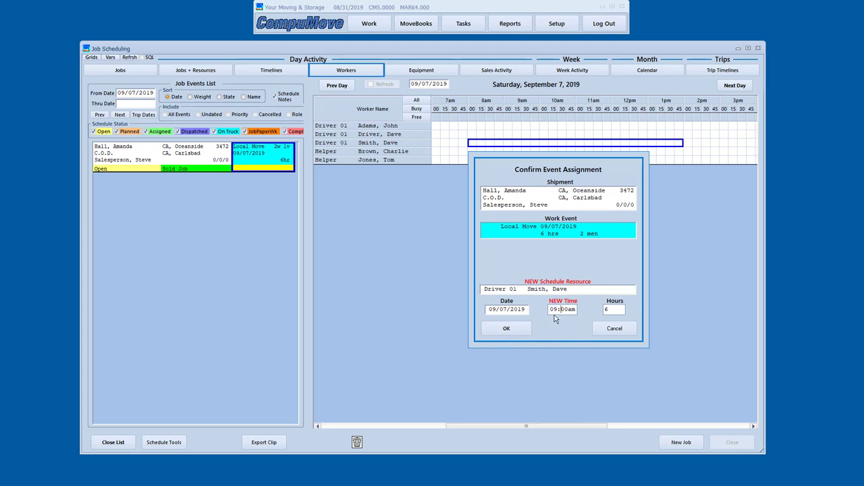
left_click(513, 331)
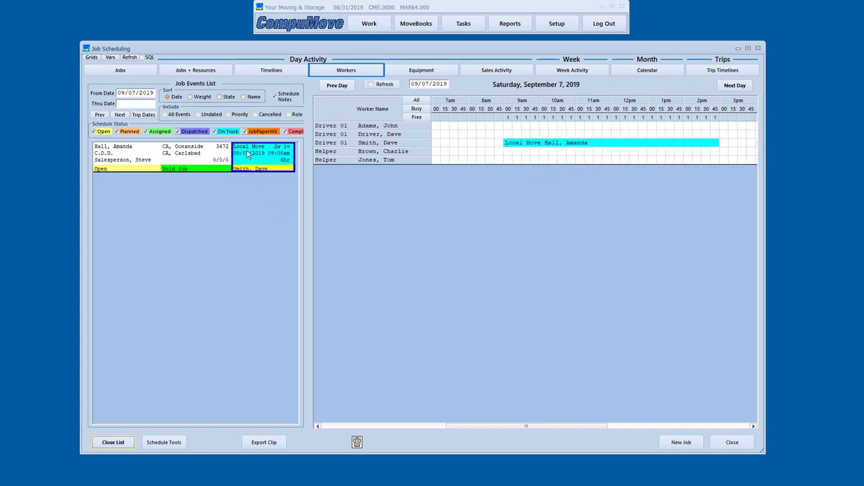
left_click_drag(249, 154, 520, 160)
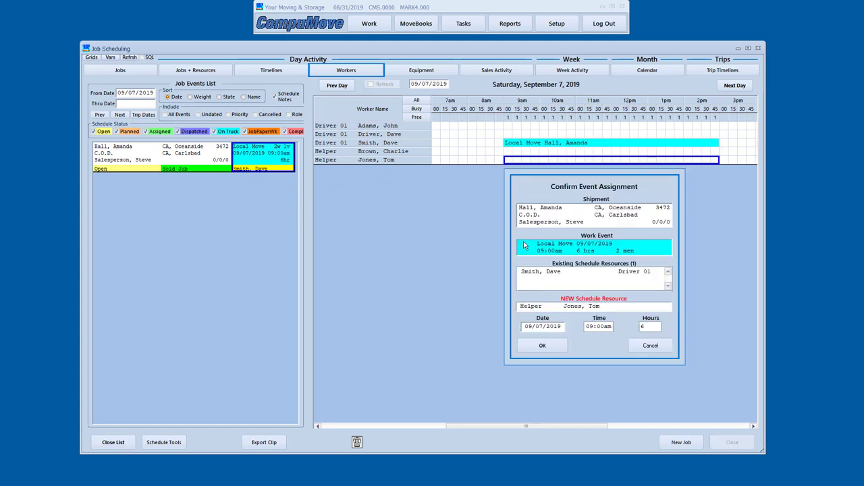
left_click(544, 343)
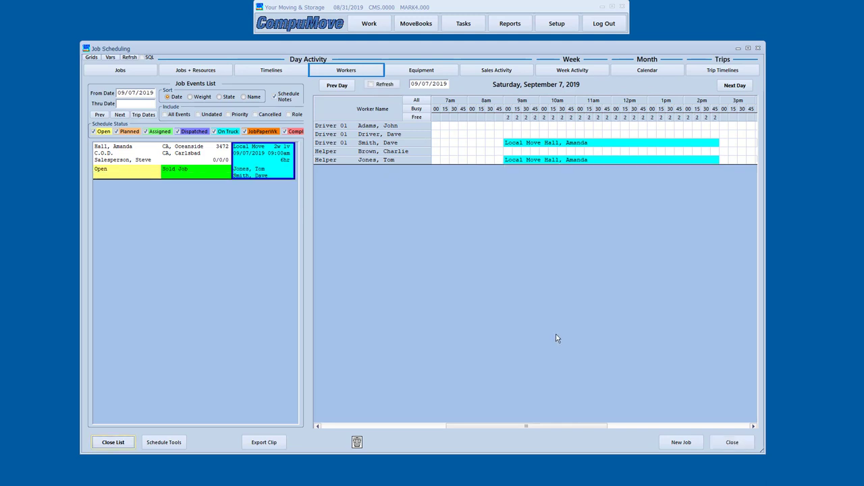
Assign Straight Truck 2 to the 09/07/2019 local move.
left_click(421, 70)
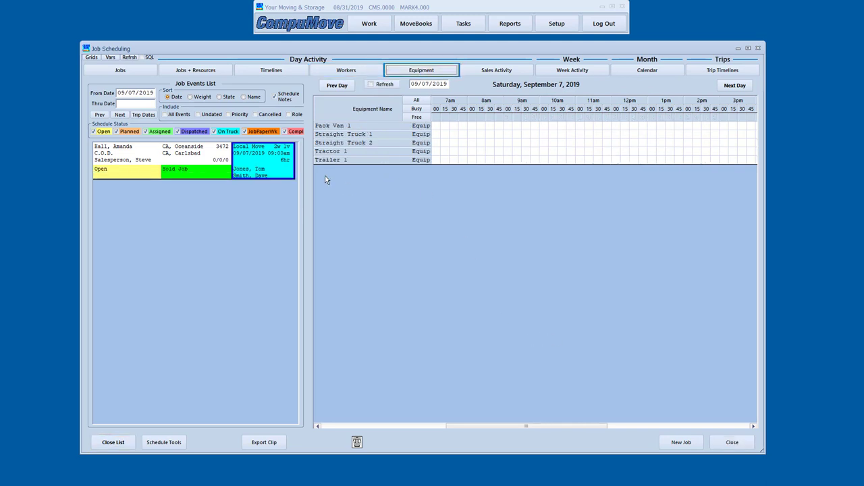
left_click_drag(265, 162, 382, 142)
left_click(539, 328)
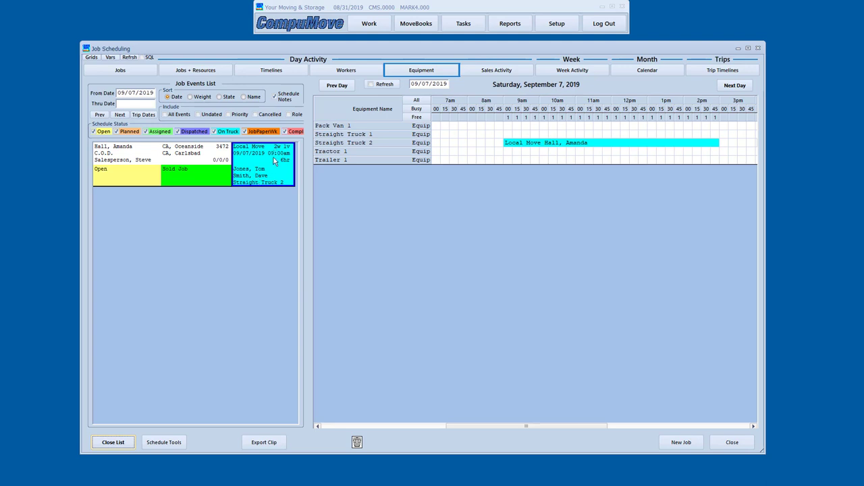
Set the job's schedule status to Dispatched.
left_click(157, 175)
left_click(157, 176)
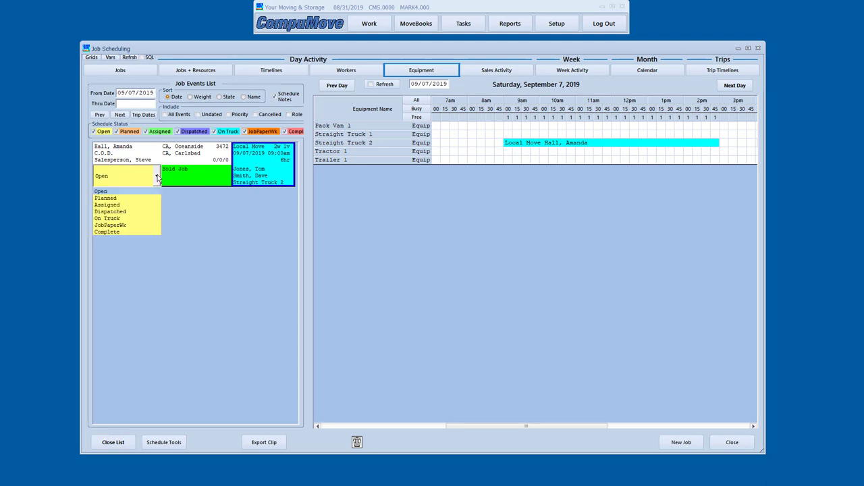
left_click(132, 212)
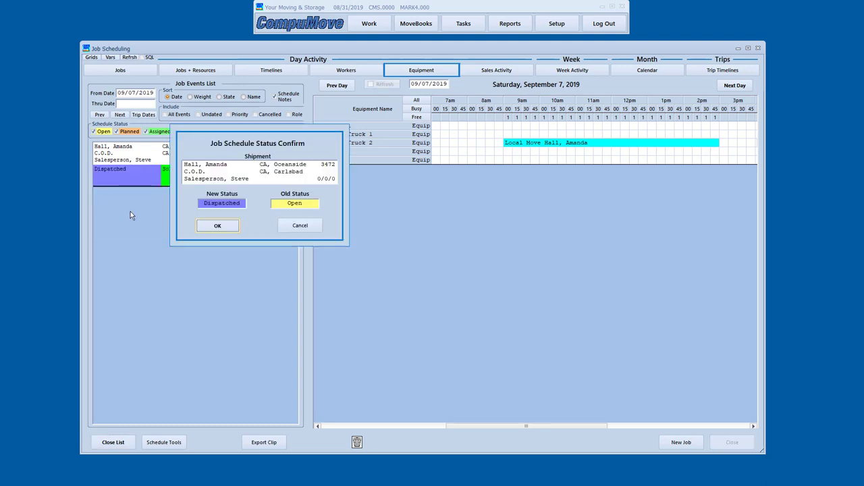
left_click(206, 226)
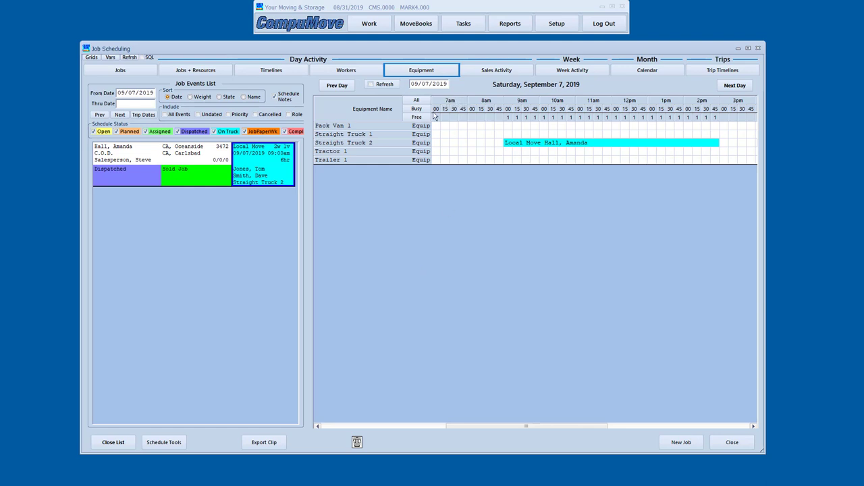
Check the day's busy and free workers, and review the event and job type filters in Schedule Tools.
left_click(351, 71)
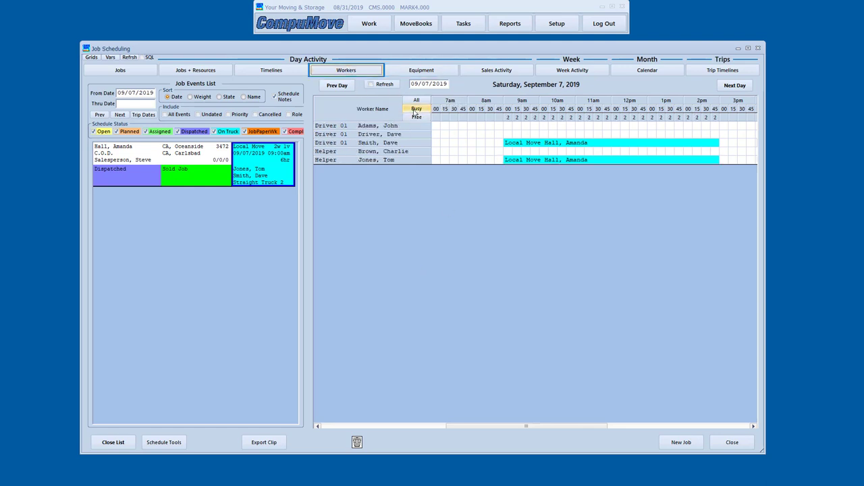
left_click(417, 109)
left_click(416, 118)
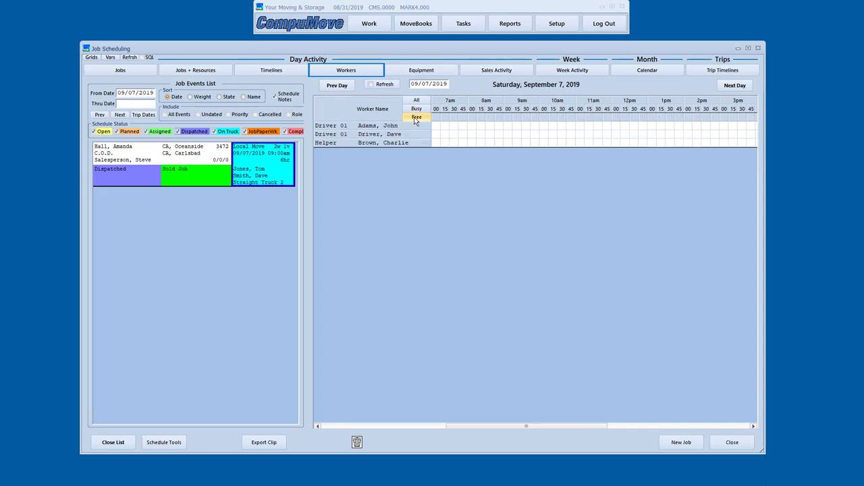
left_click(163, 442)
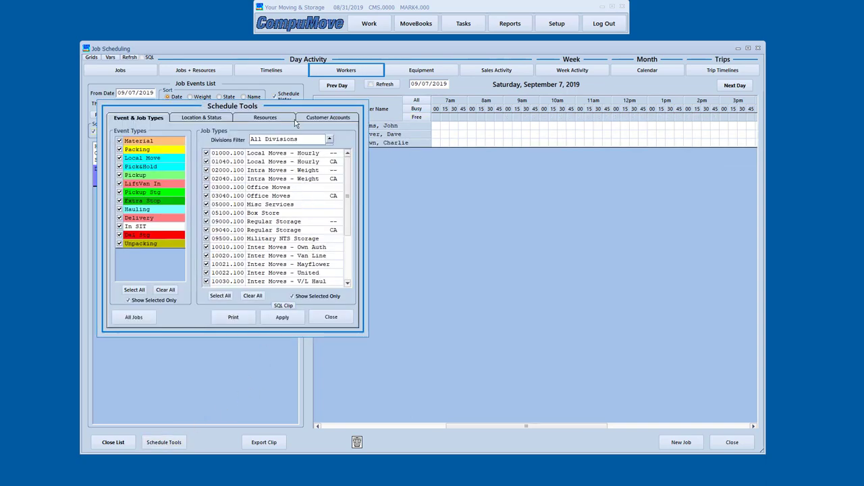
left_click_drag(300, 109, 540, 163)
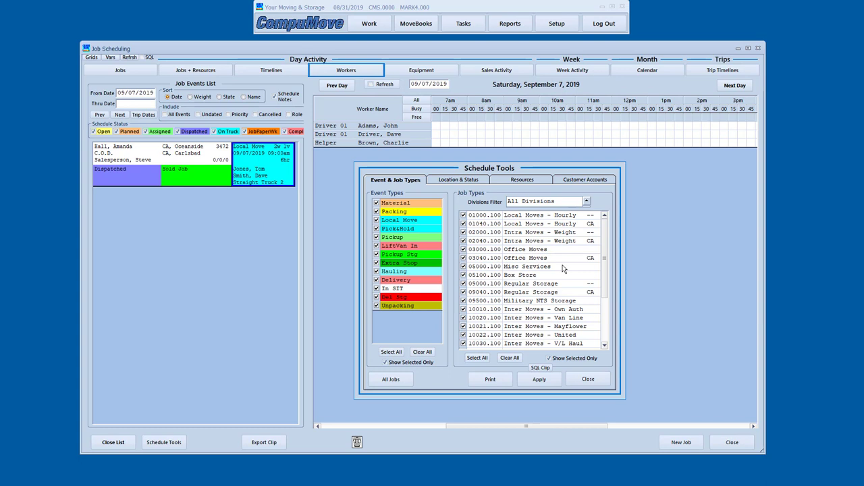
left_click(589, 380)
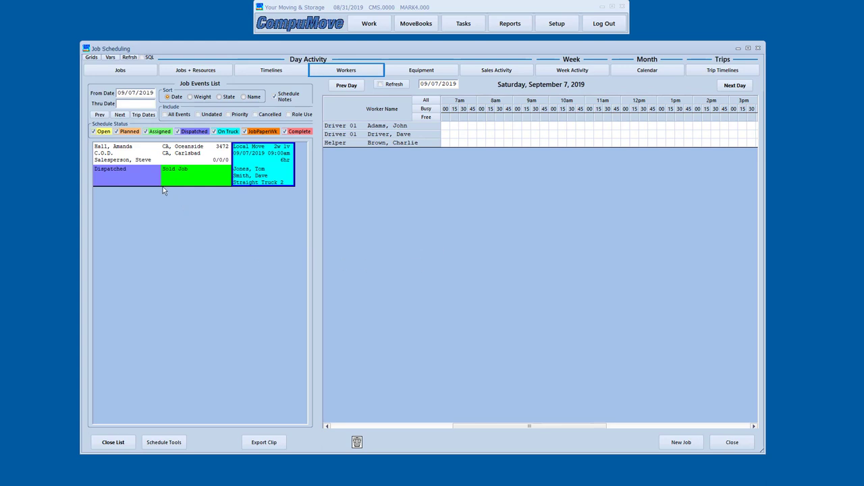
Open the dispatched job from the event list and display its Dispatch Ticket.
double_click(133, 160)
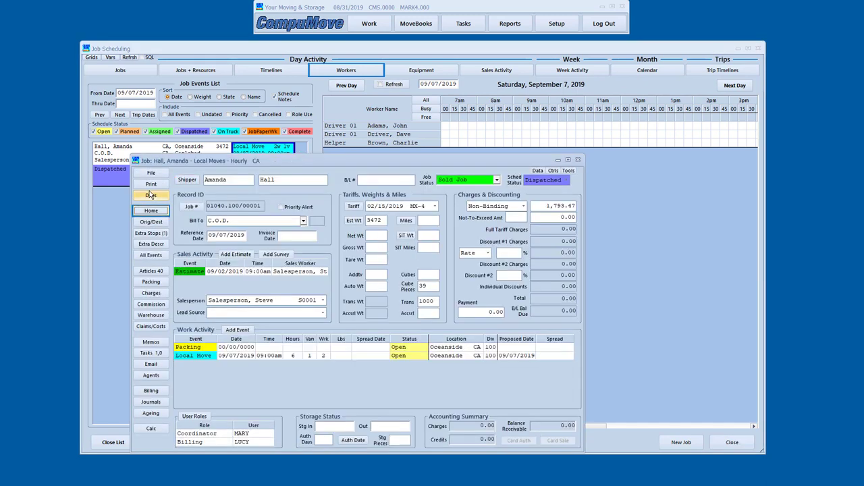
left_click(150, 193)
left_click(165, 241)
left_click(361, 289)
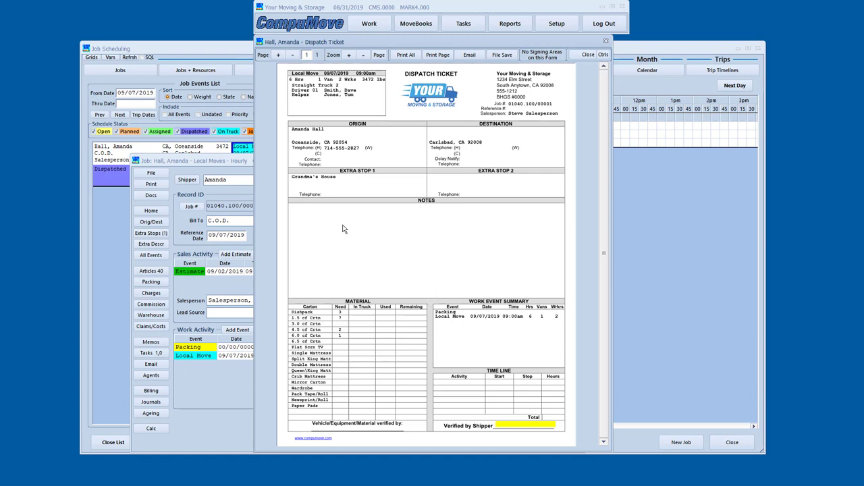
left_click(583, 54)
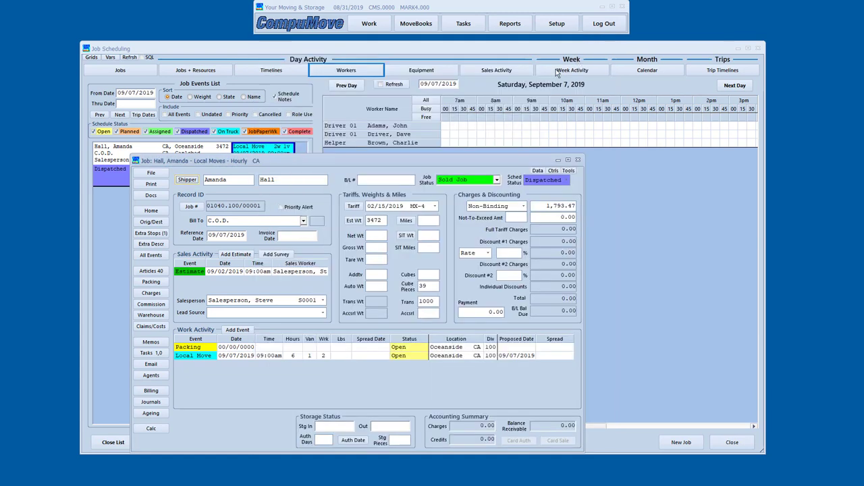
Add a work event memo to the job reading "Remember the piano dolly" and "Take extra book cartons".
left_click(151, 342)
left_click(341, 231)
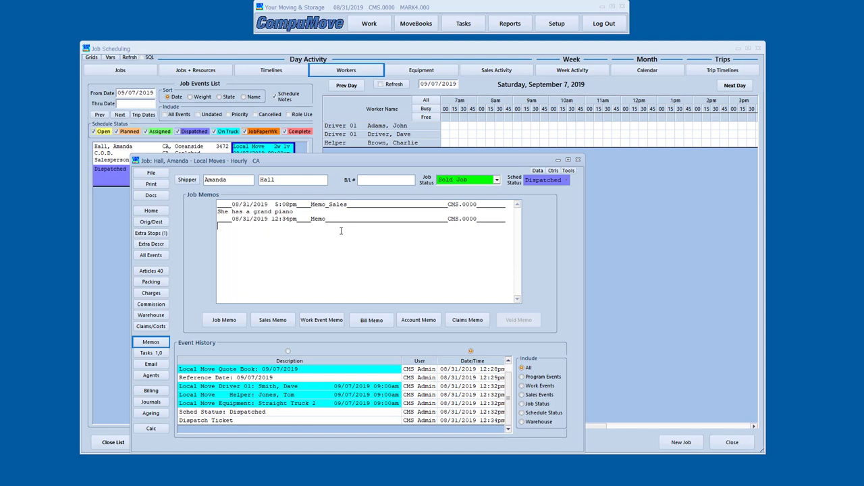
type("Remeber")
key("BackSpace")
key("BackSpace")
key("BackSpace")
key("BackSpace")
type("ember the piano dolly")
key("Return")
type("Take extra boocartons")
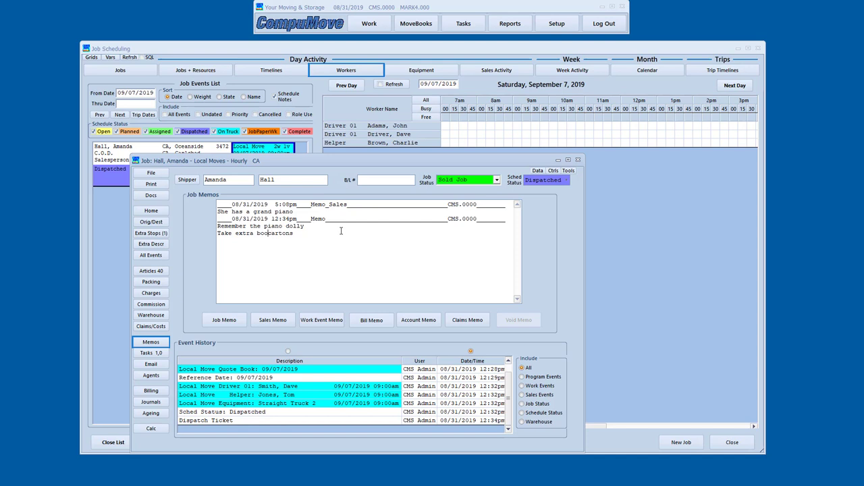
type("k")
key("Escape")
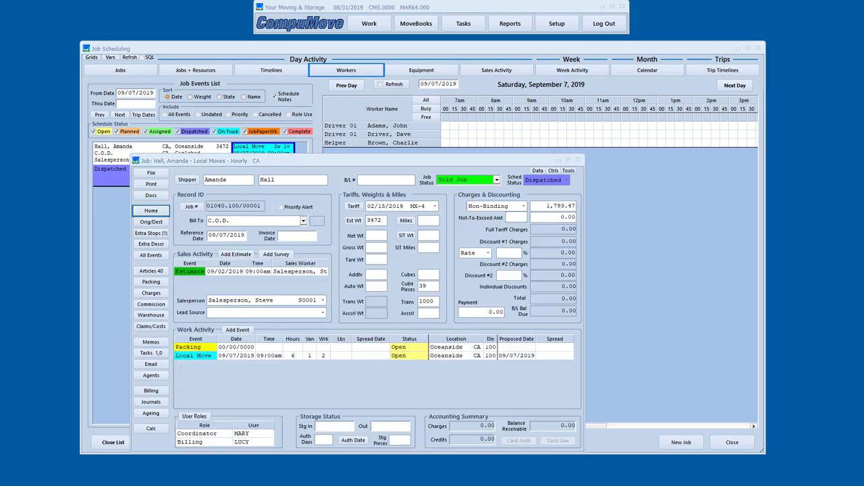
Regenerate the Dispatch Ticket for the local move, deleting the old copy, and review it on screen.
left_click(148, 188)
left_click(166, 247)
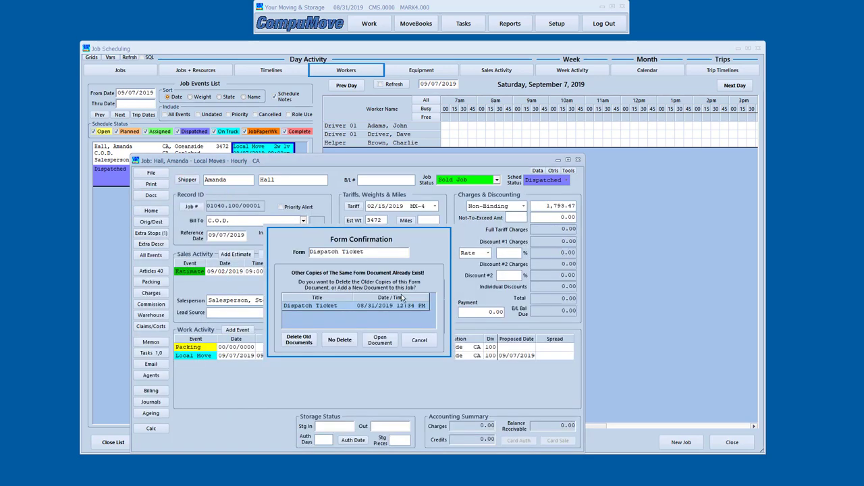
left_click(297, 341)
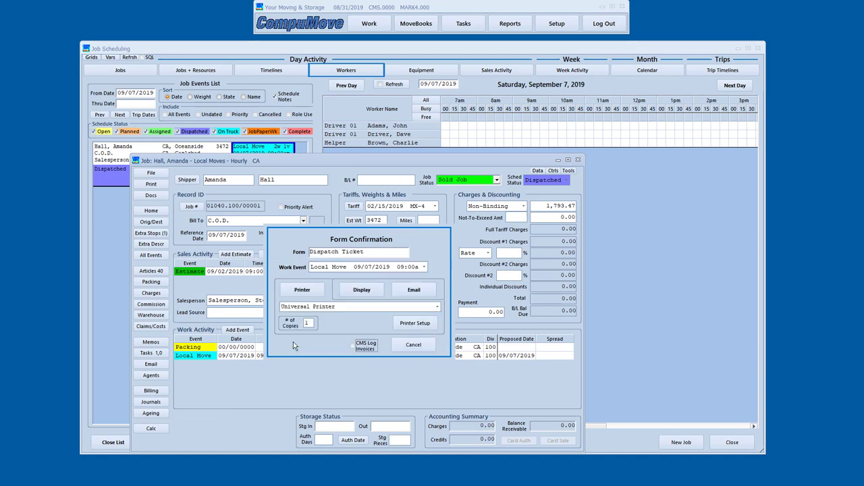
left_click(350, 292)
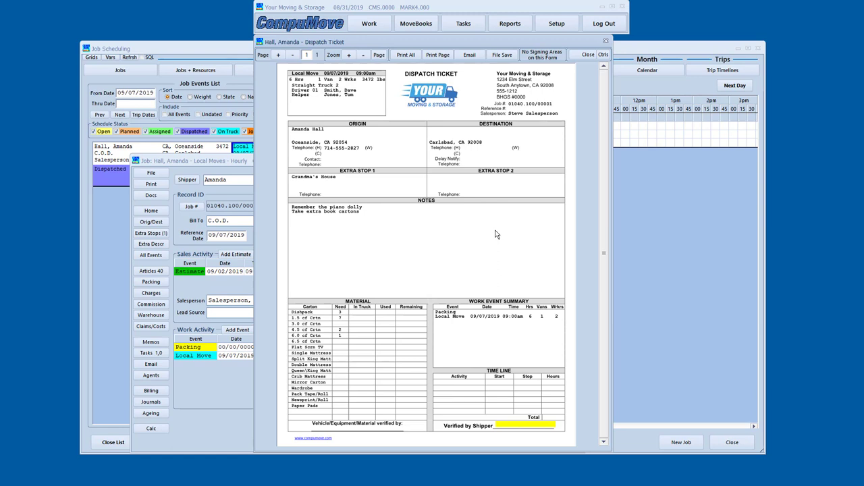
left_click(587, 55)
Generate the BL-PreMove form and review all its pages, from the agreement through to the inventory of goods.
left_click(154, 184)
left_click(160, 210)
left_click(366, 292)
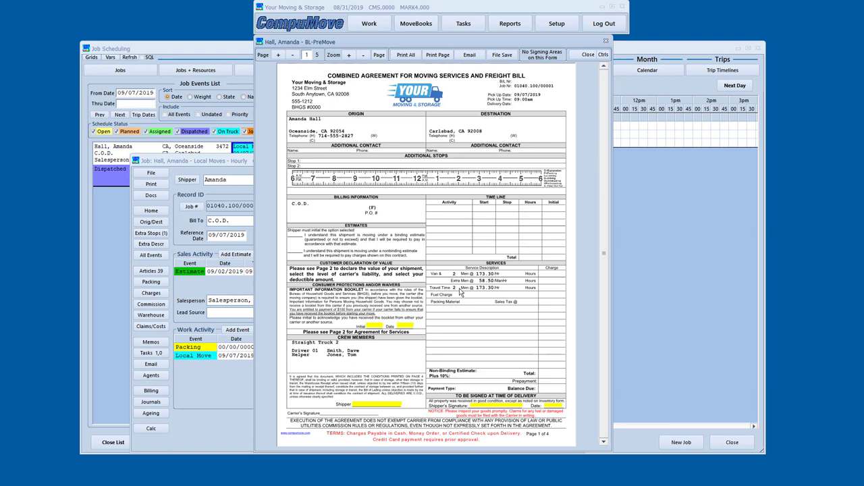
left_click(277, 57)
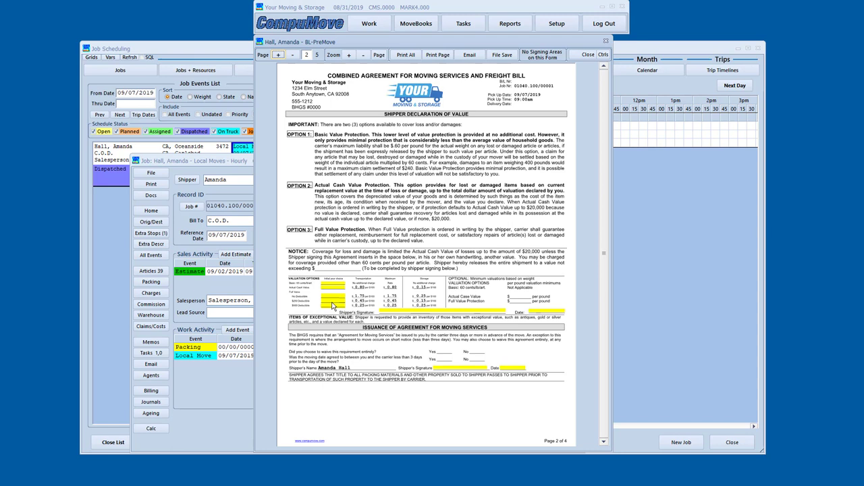
left_click(278, 55)
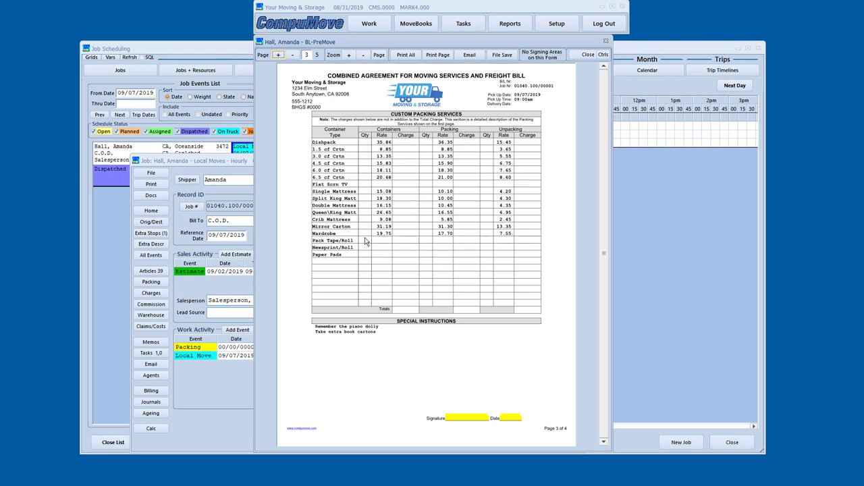
left_click(277, 56)
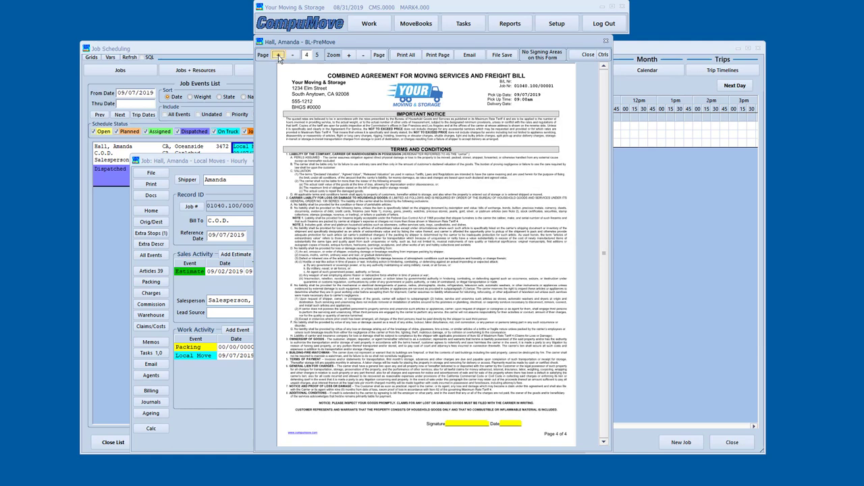
left_click(278, 56)
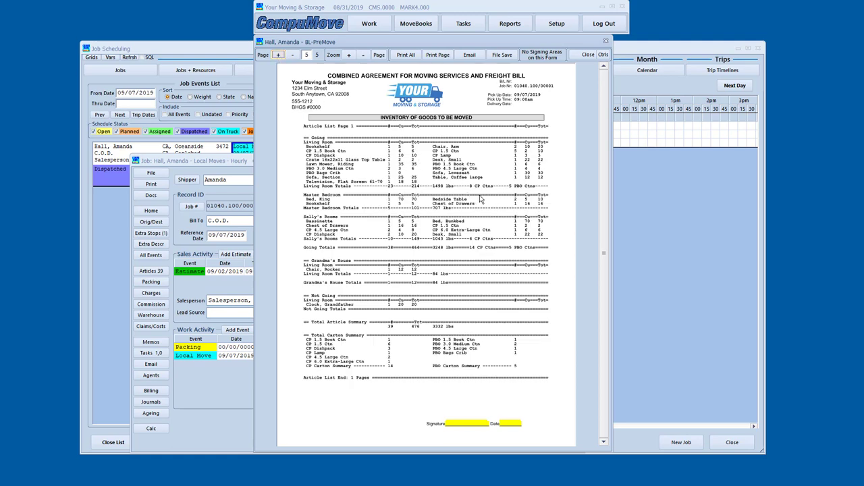
left_click(579, 57)
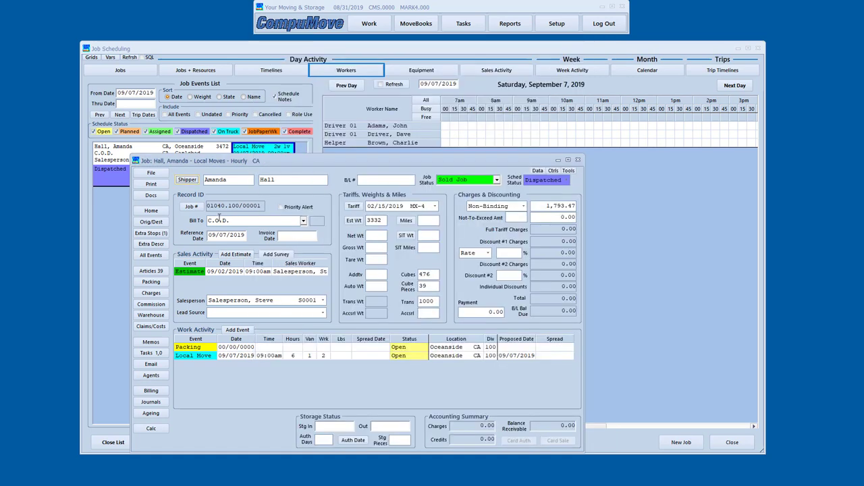
Generate the BOL Short form for the job and review it on screen.
left_click(152, 184)
left_click(161, 221)
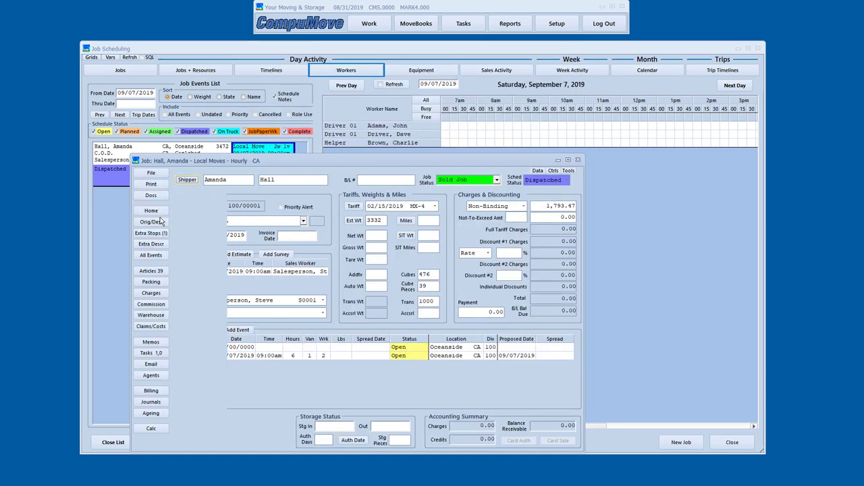
left_click(370, 278)
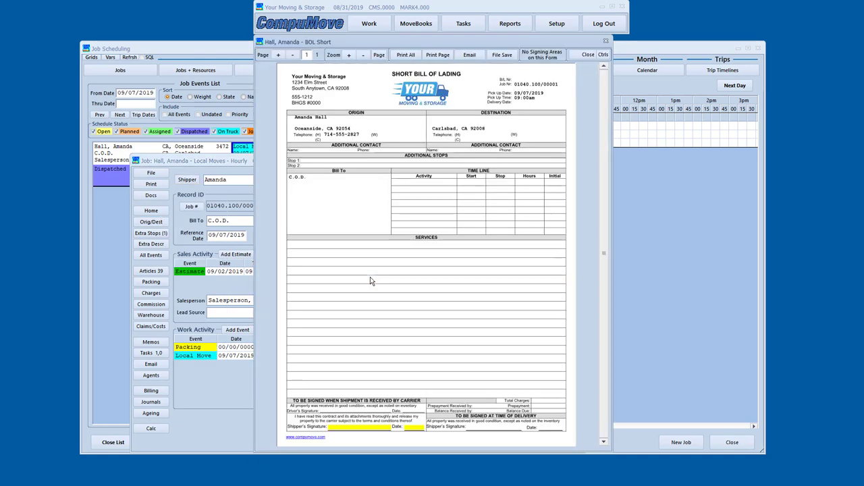
left_click(587, 54)
Generate the Change Order form for the job and display it on screen.
left_click(151, 184)
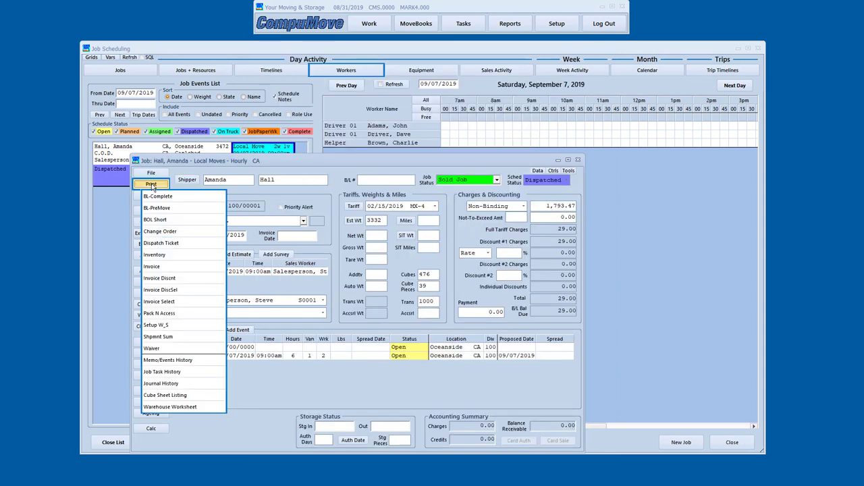
left_click(182, 231)
left_click(366, 287)
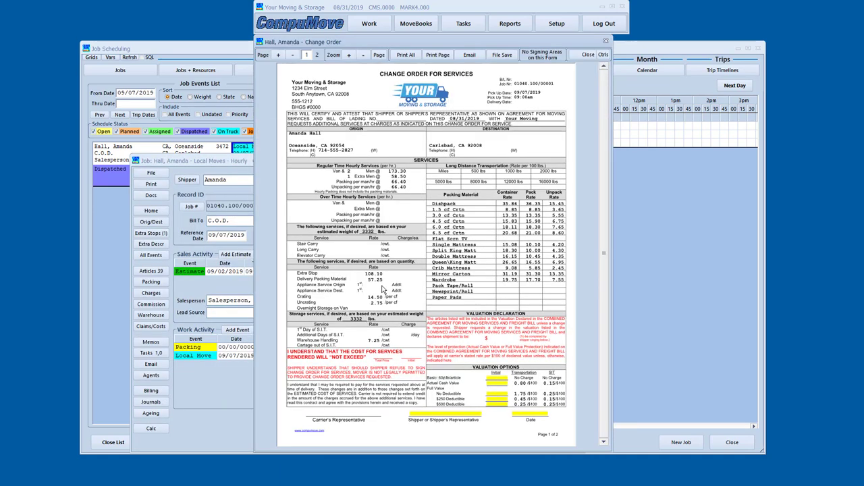
Close the Change Order, generate the job's Pack N Access form and review it on screen.
left_click(278, 55)
left_click(588, 55)
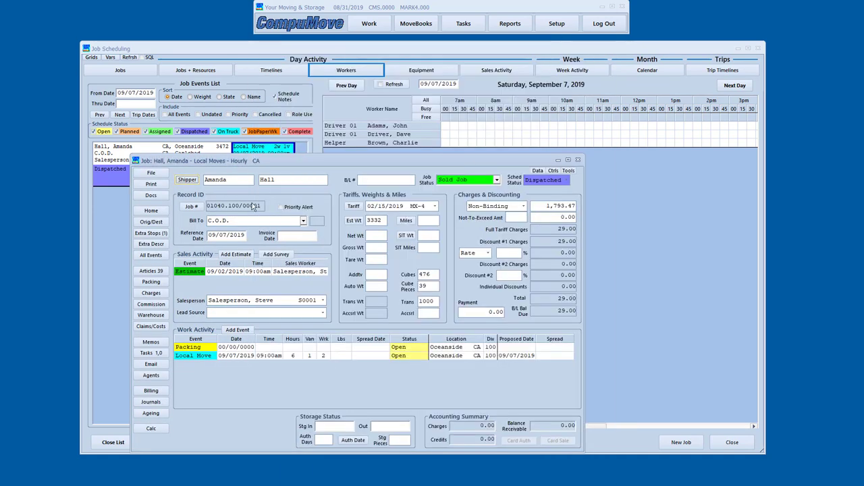
left_click(150, 184)
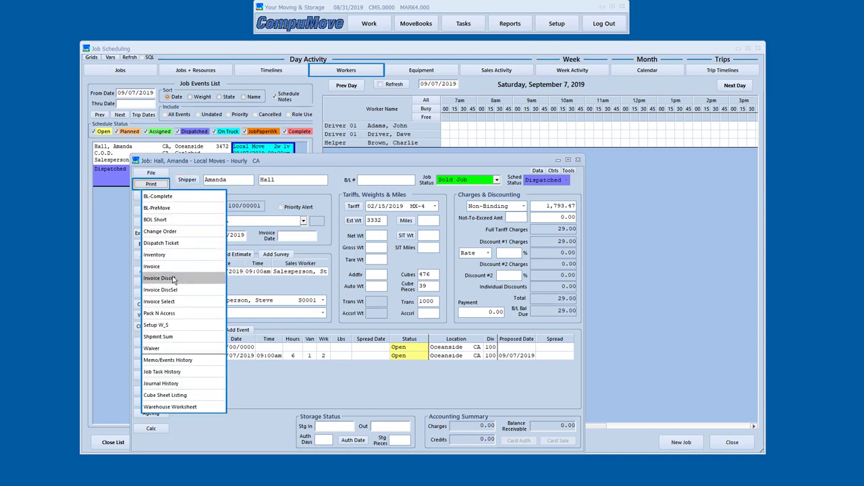
left_click(159, 313)
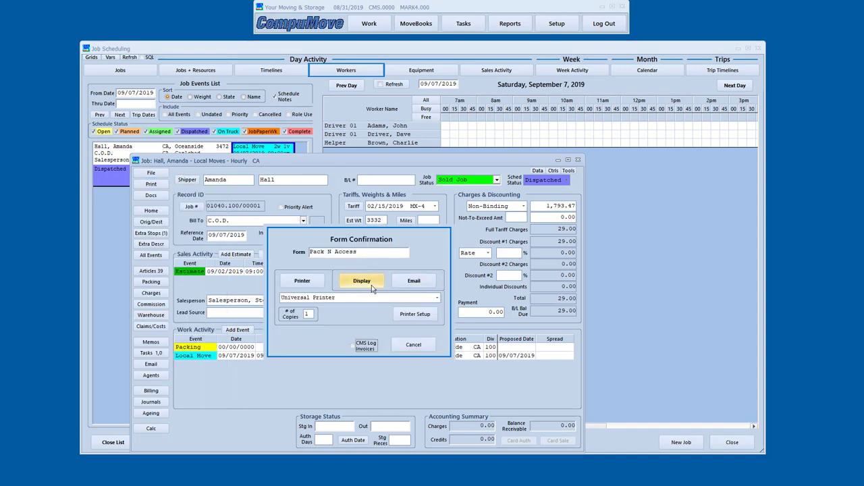
left_click(362, 281)
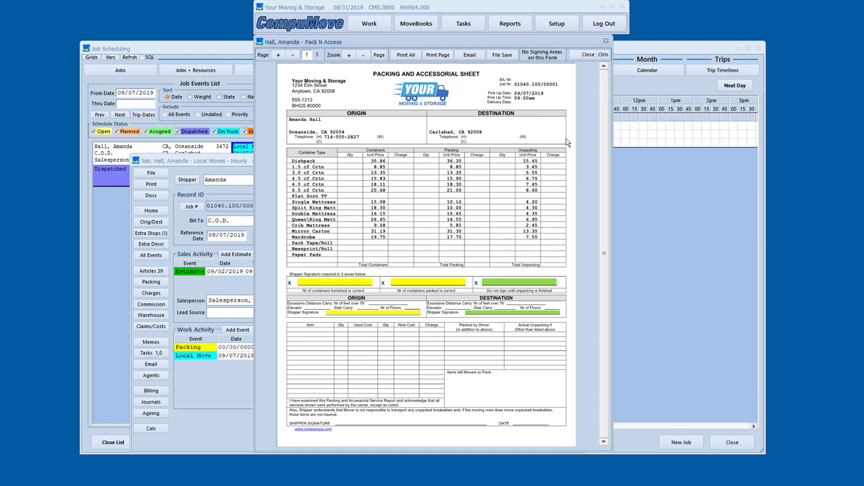
left_click(587, 55)
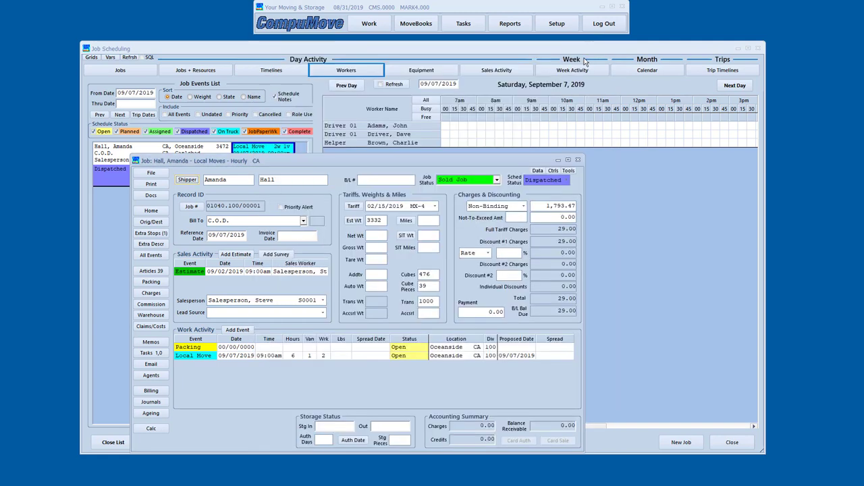
Close the Job Scheduling window and reposition the job record so that it stands alone.
left_click_drag(457, 160, 525, 97)
left_click(759, 49)
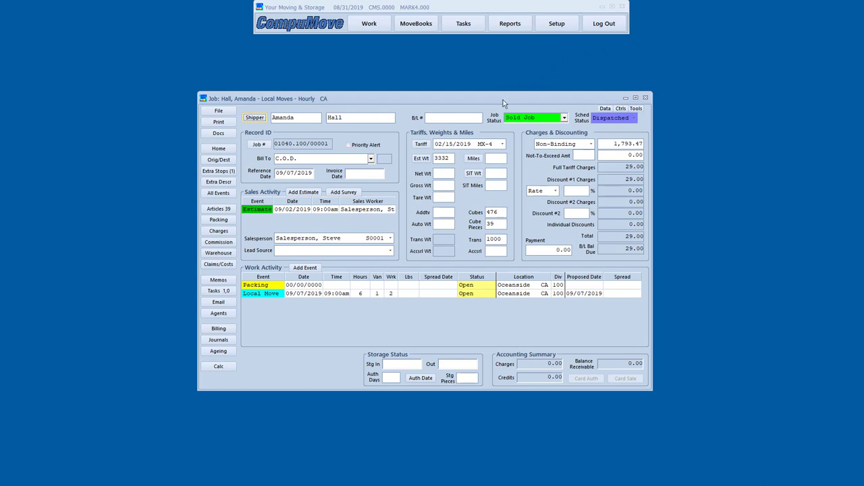
left_click_drag(503, 103, 493, 93)
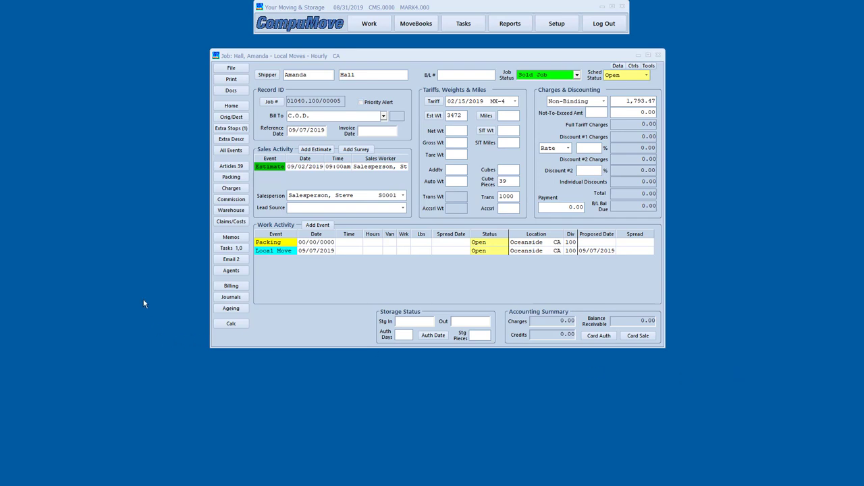
Check the job's charges and view the saved Estimate Hrly document among the job documents.
left_click(229, 189)
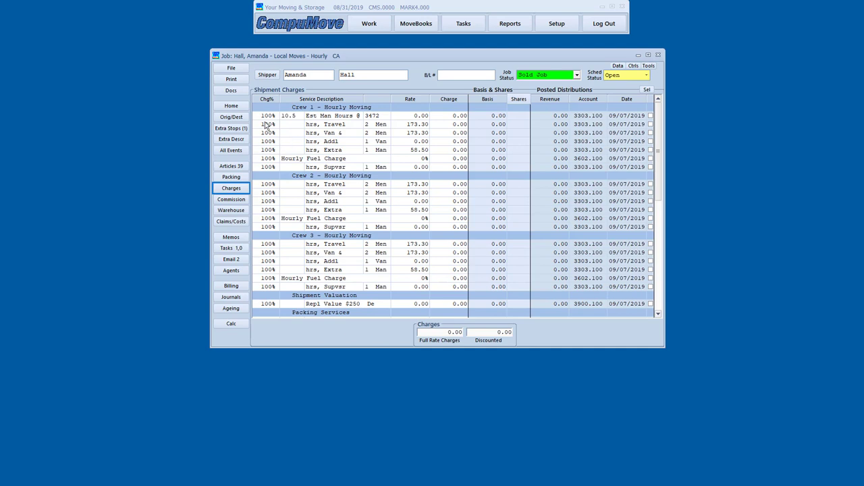
left_click(231, 92)
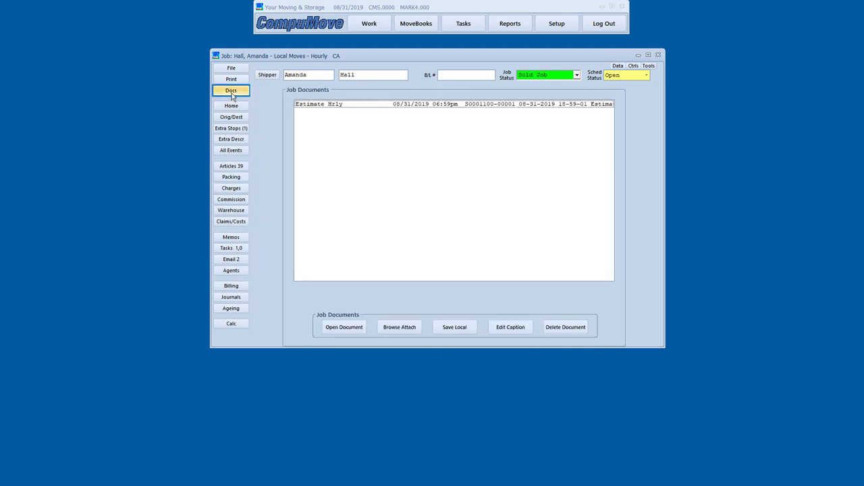
double_click(375, 104)
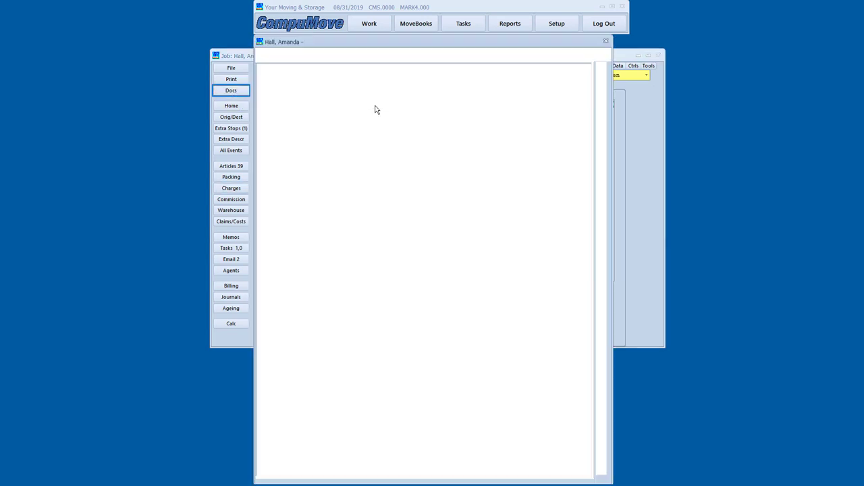
left_click(577, 61)
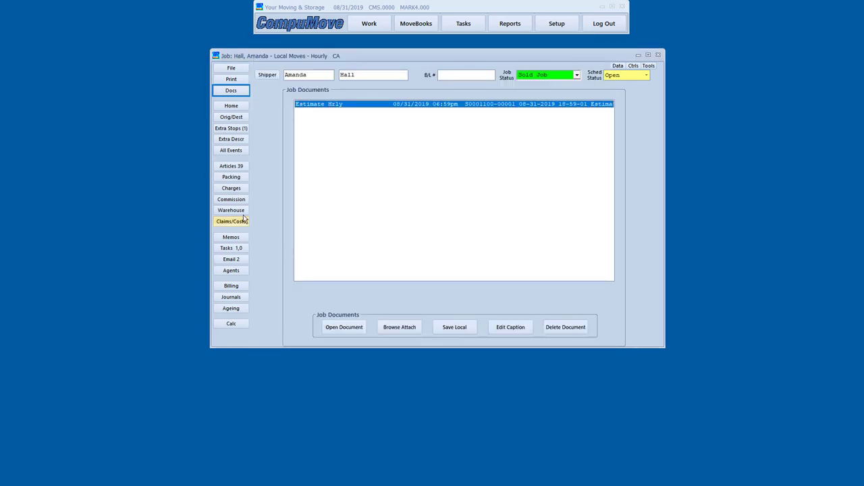
Enter 1 travel hour for the two men under Crew 1 hourly moving charges.
left_click(231, 187)
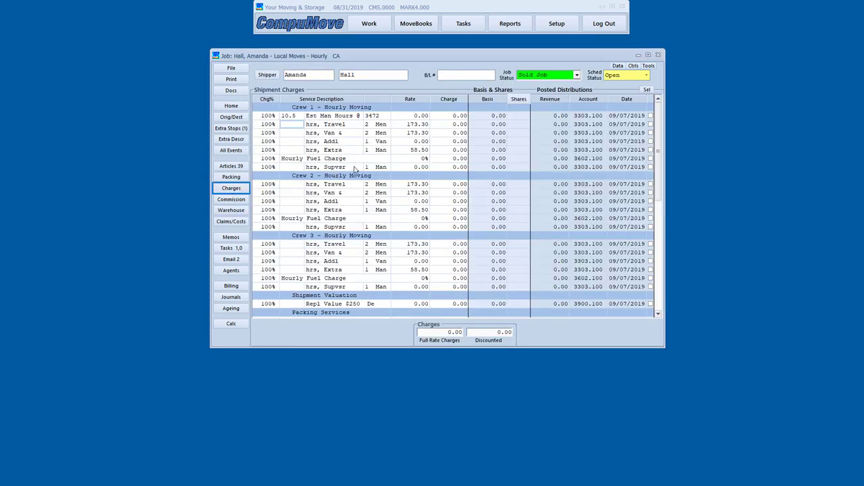
type("1")
key("Return")
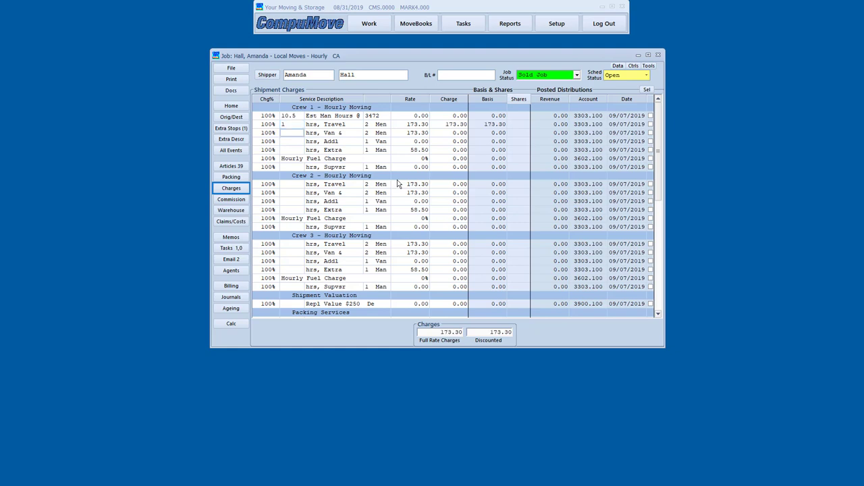
key("Tab")
Calculate the Crew 1 van labor hours from 9:00am to 3:15pm with a 30-minute break and accept them.
double_click(356, 135)
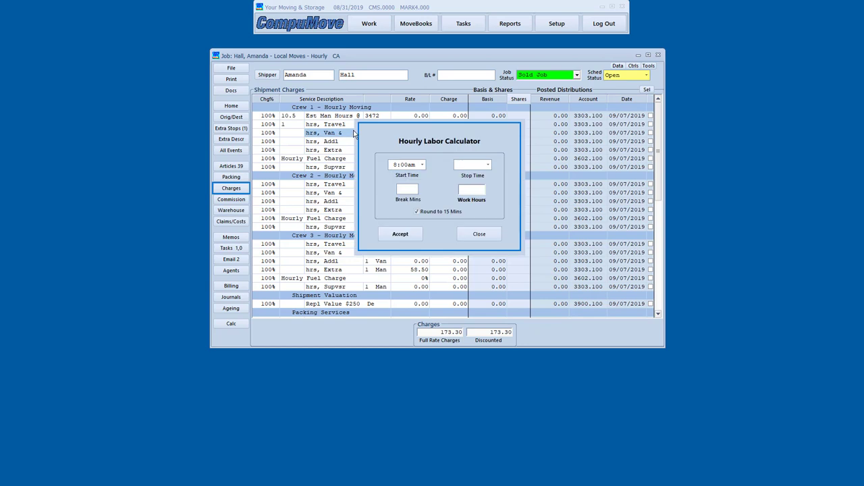
left_click(420, 169)
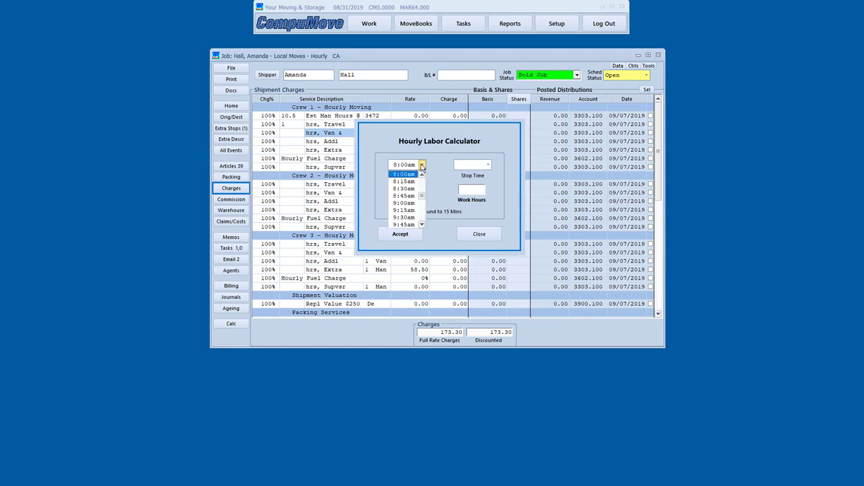
left_click(405, 201)
left_click(488, 164)
scroll(476, 203, "down", 3)
scroll(476, 205, "down", 2)
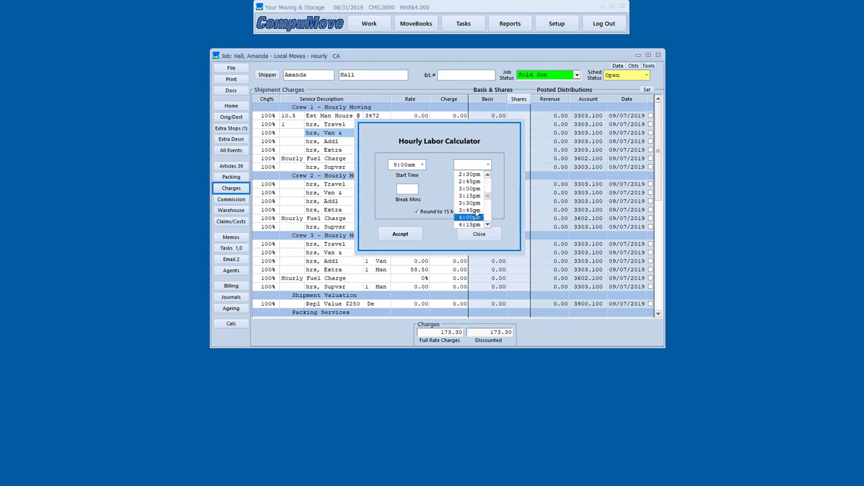
left_click(474, 199)
left_click(414, 189)
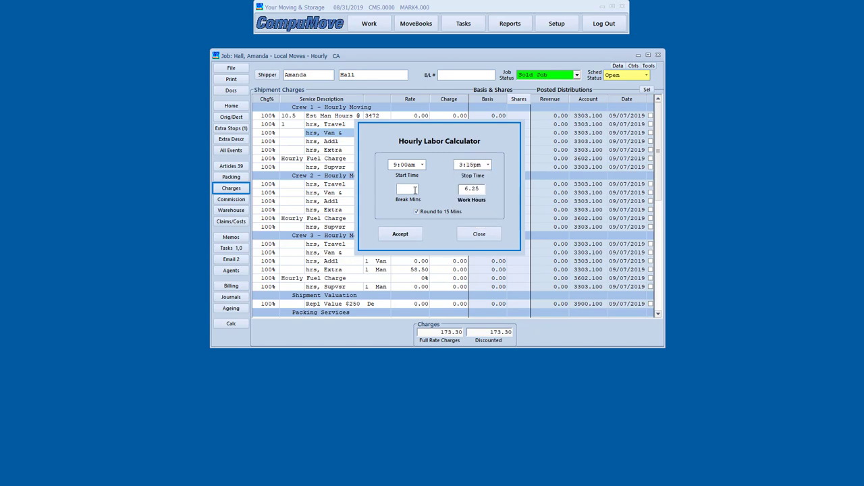
type("30")
key("Tab")
left_click(399, 236)
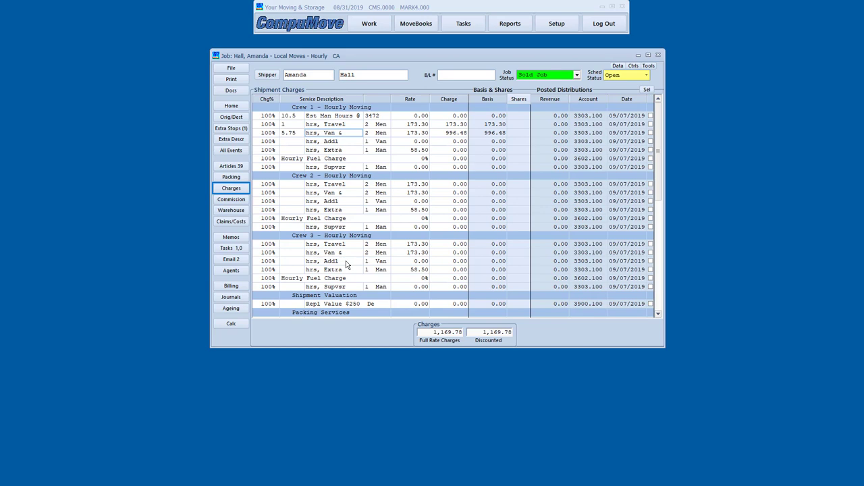
Enter 5 hours of pack labor under the packing services charges.
scroll(346, 261, "down", 2)
scroll(346, 261, "down", 2)
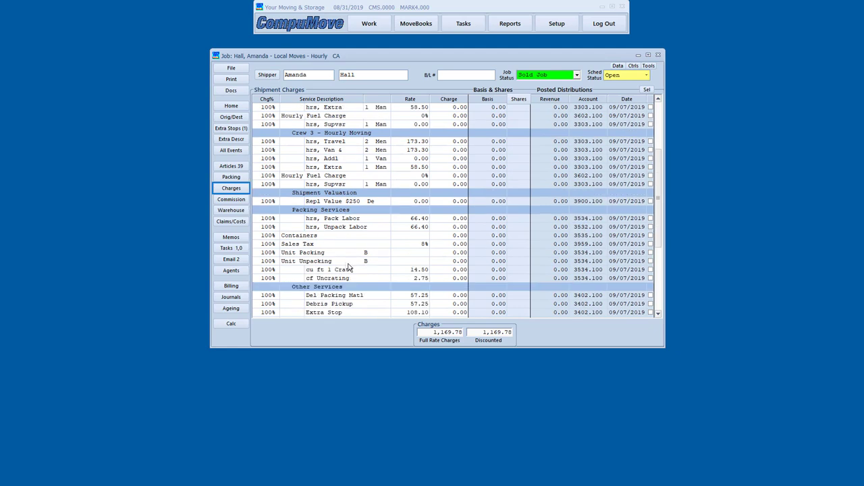
left_click(293, 222)
type("5")
Enter the container quantities used: 4 dishpacks, 6 of the 1.5 cf, 2 of the 4.5 cf and 1 of the 6.0 cf cartons.
left_click(231, 177)
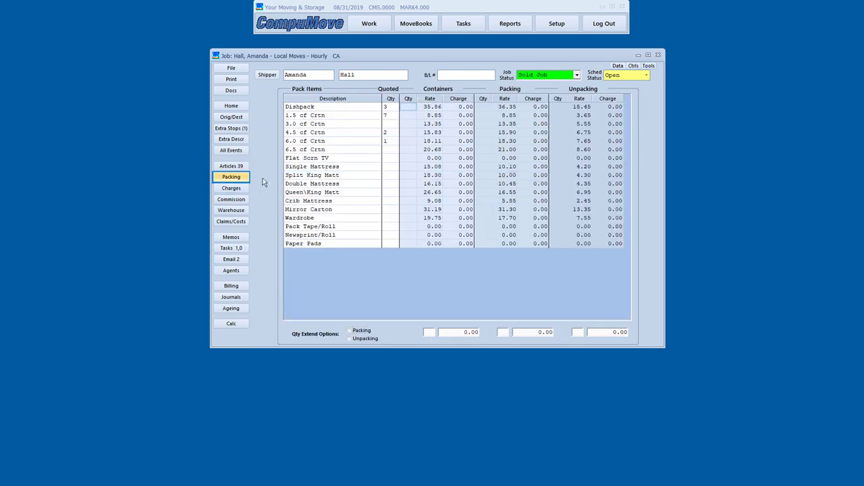
left_click(413, 108)
type("4")
key("Return")
type("6")
key("Return")
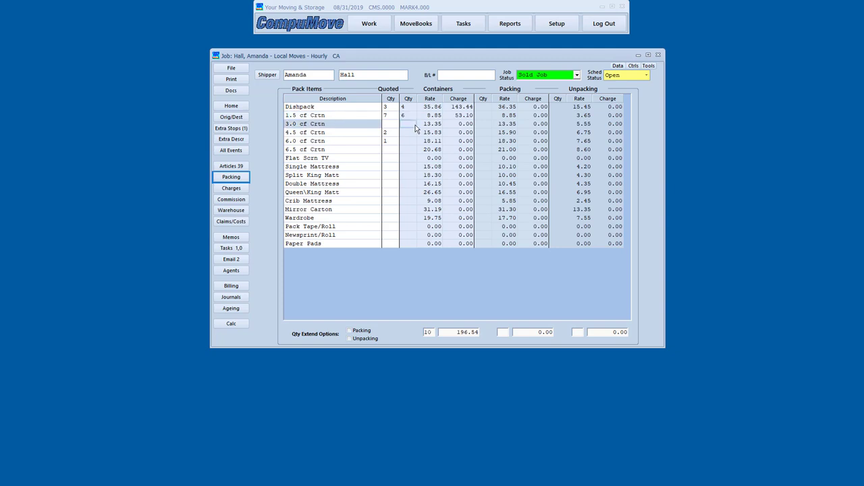
key("Return")
type("2")
key("Return")
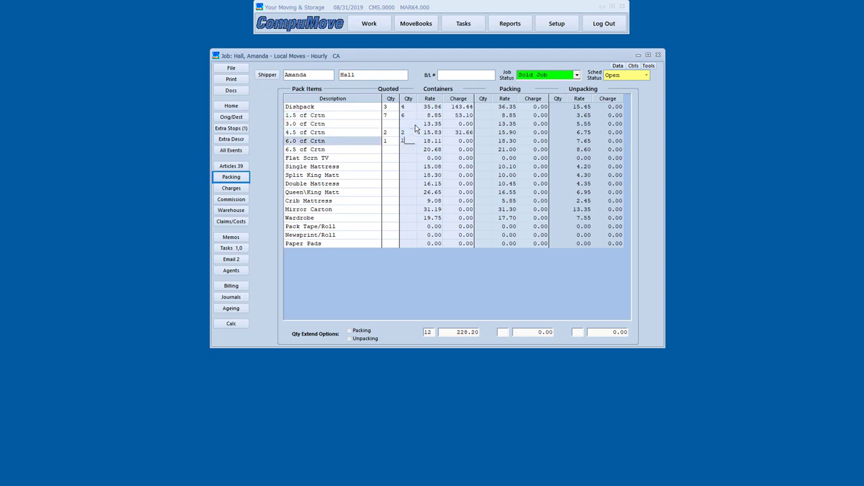
type("1")
key("Return")
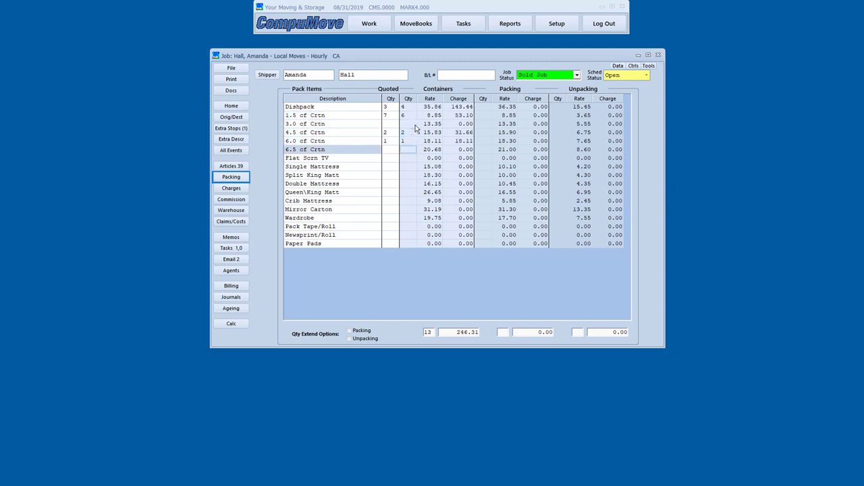
Review the shipment charges, from crew hours through pack labor and containers to sales tax.
left_click(231, 188)
scroll(339, 196, "up", 4)
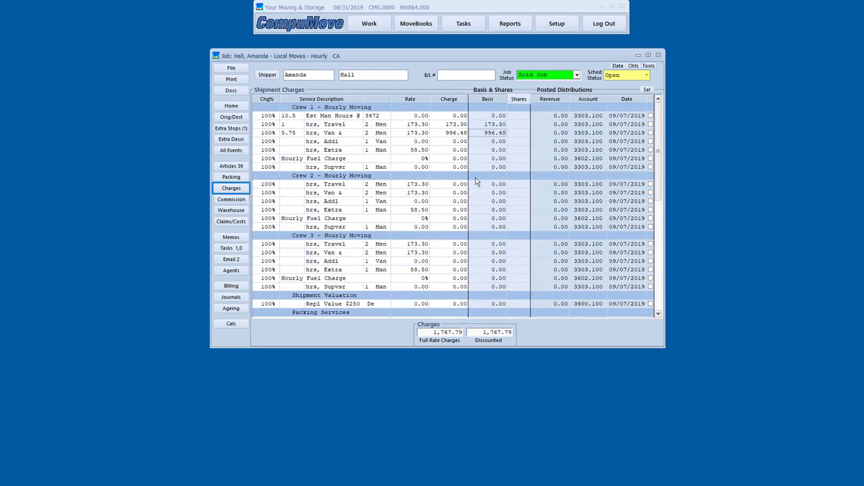
scroll(491, 183, "down", 5)
left_click(491, 194)
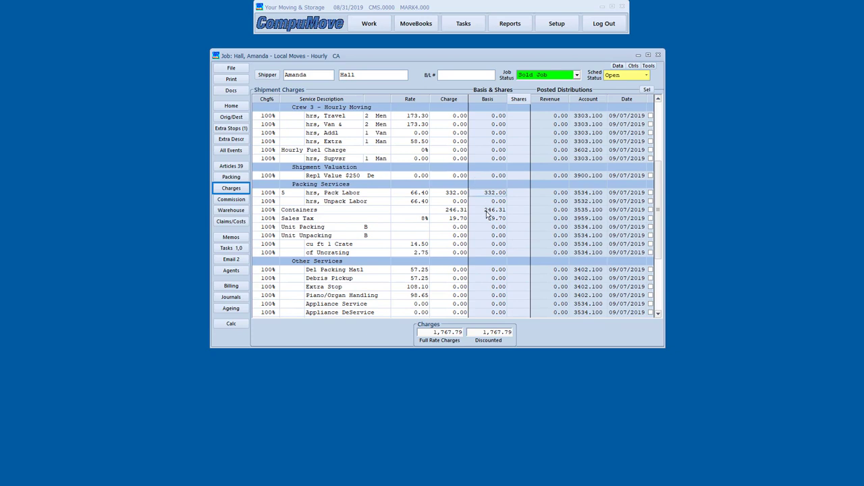
left_click(490, 213)
left_click(450, 220)
Post a card sale for the full job balance of 1767.79, filling the card number field from the VISA test card.
left_click(224, 108)
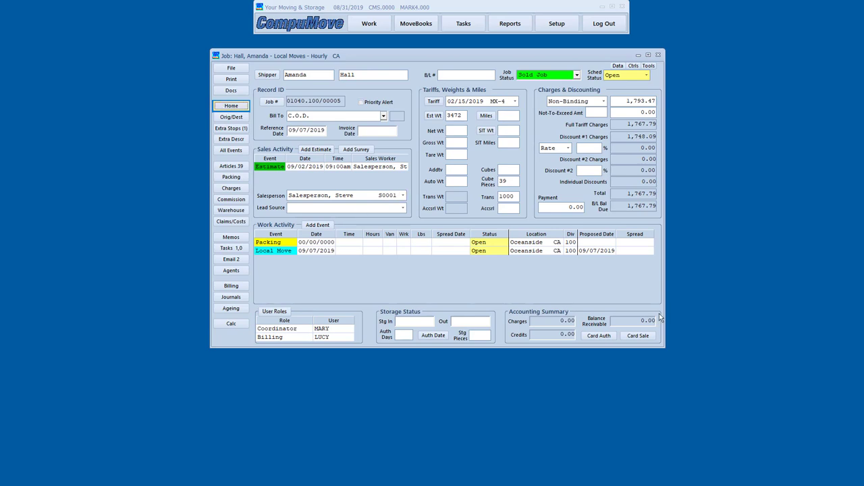
left_click(635, 336)
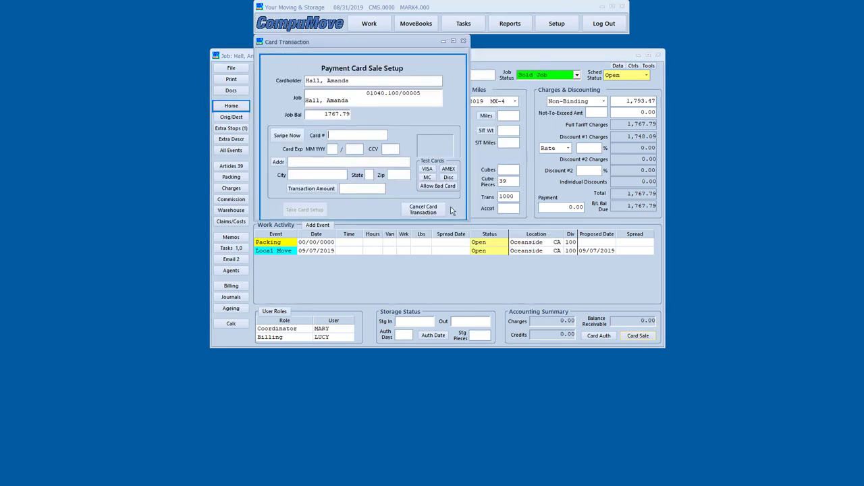
left_click(425, 170)
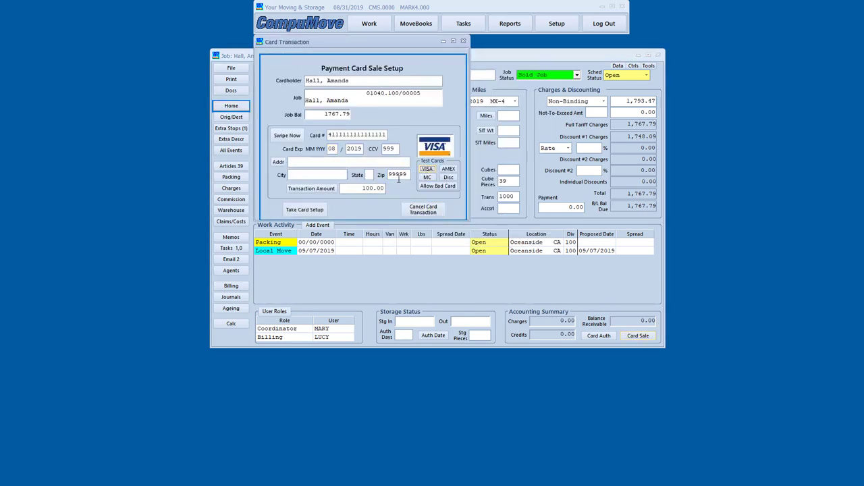
left_click(312, 188)
left_click(305, 209)
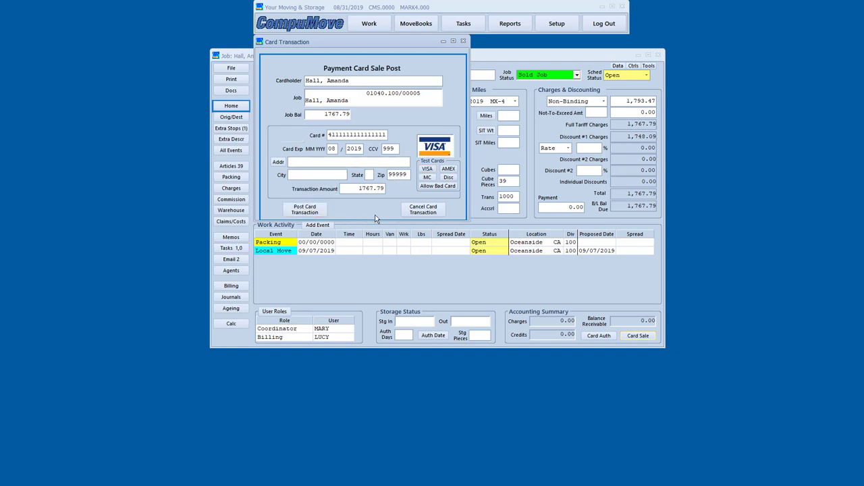
left_click(305, 211)
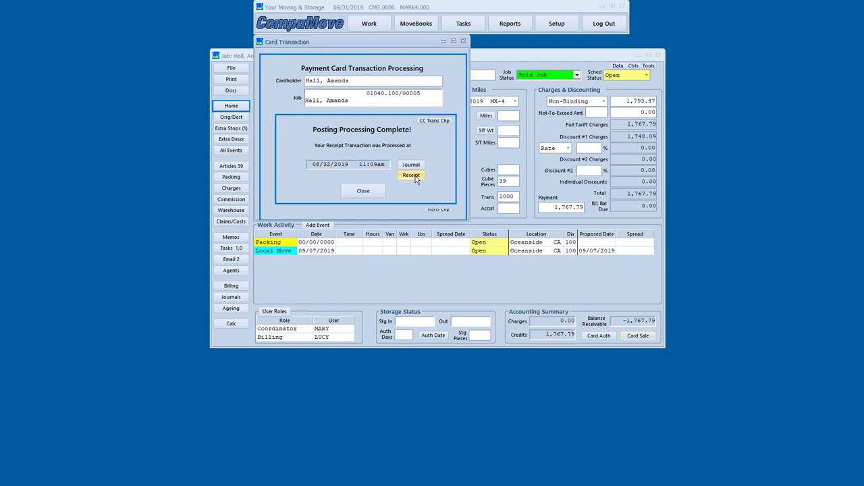
left_click(366, 192)
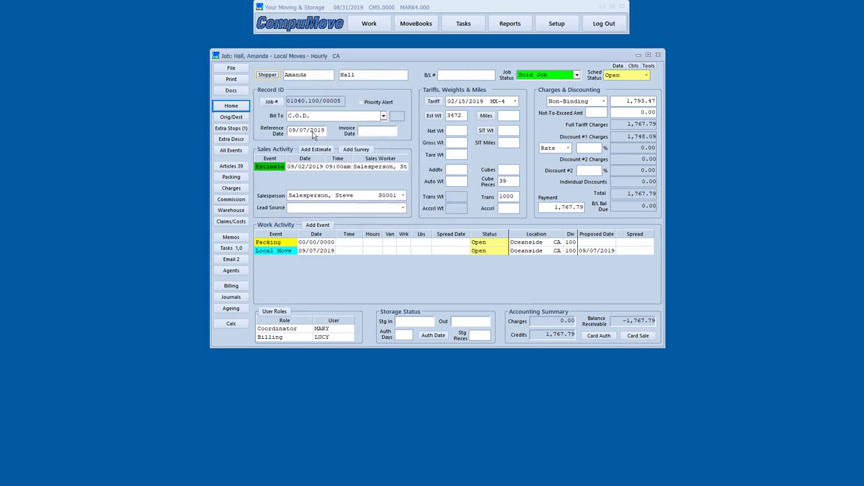
Generate the BL-Complete form for the 09/07/2019 Local Move event and review its charges and payment on screen.
left_click(224, 69)
left_click(226, 78)
left_click(226, 79)
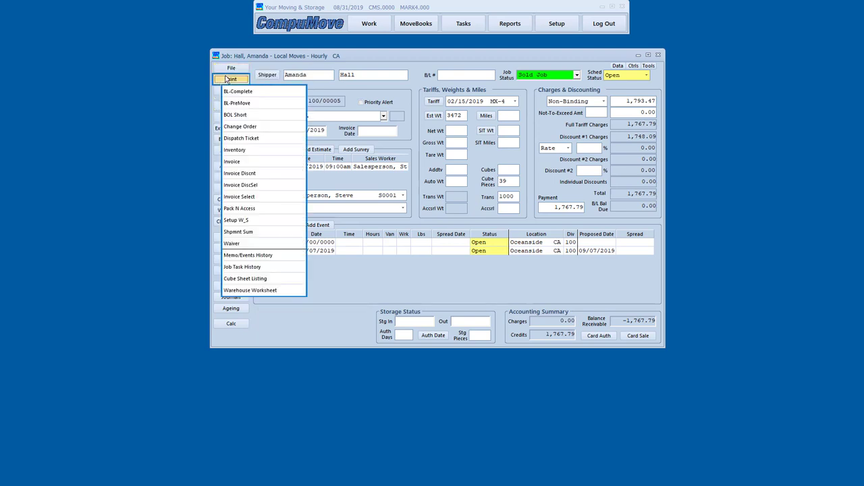
left_click(237, 91)
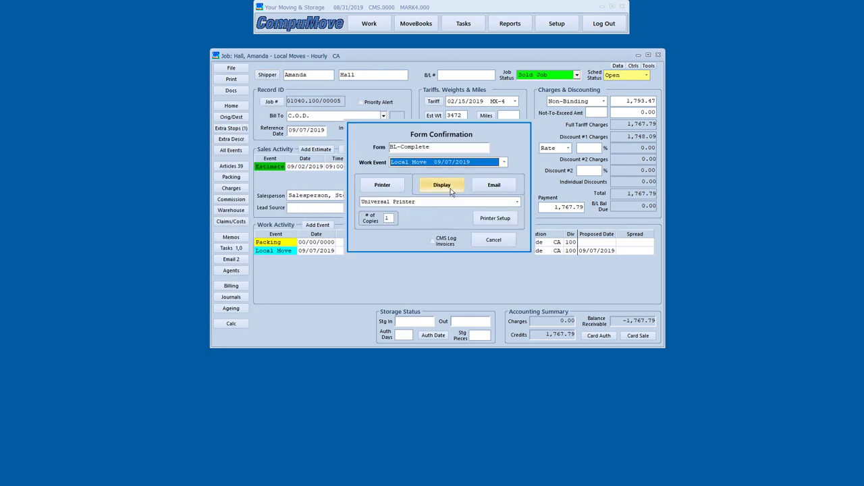
left_click(447, 187)
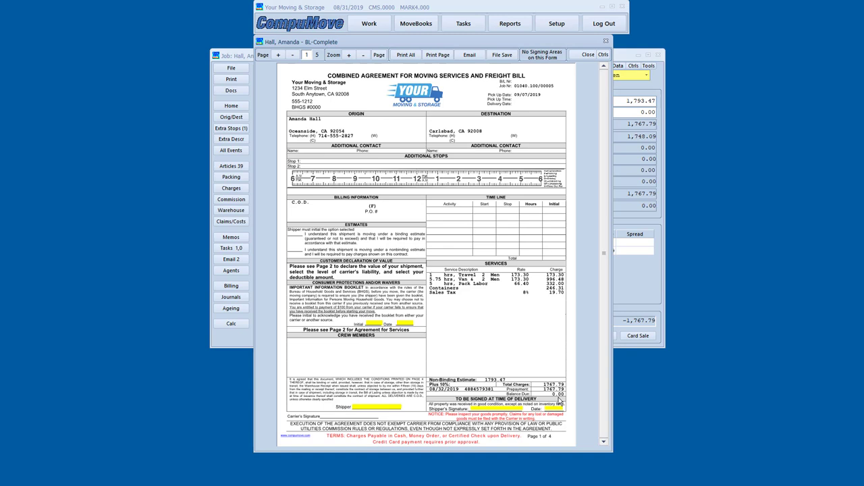
left_click(584, 56)
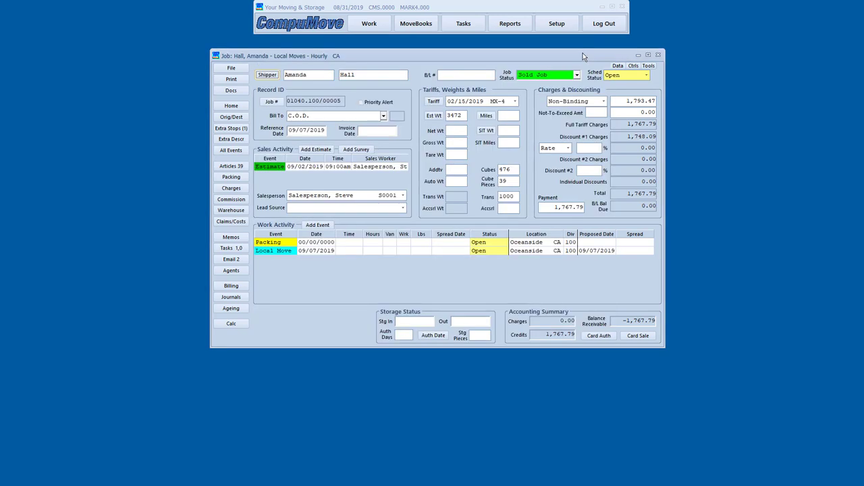
left_click(230, 79)
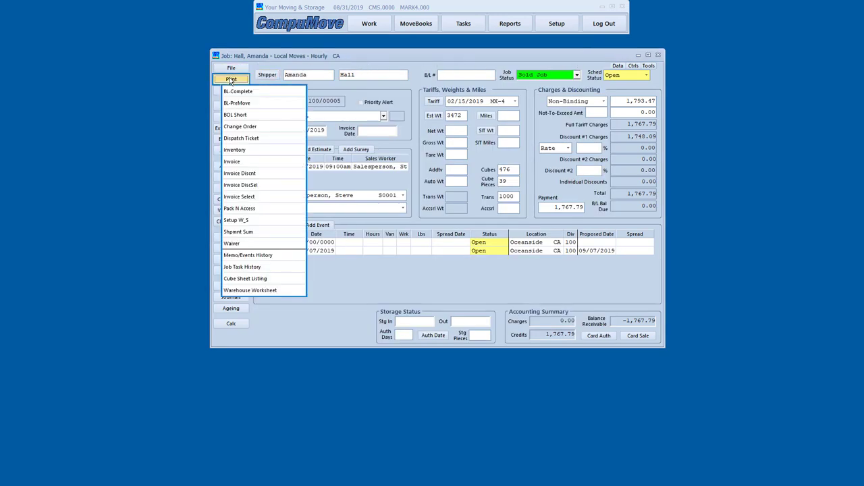
left_click(230, 80)
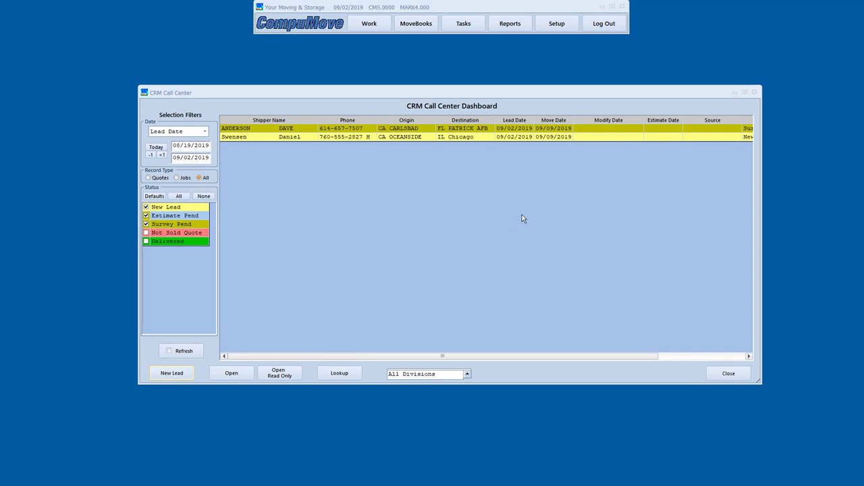
Open the new-lead quote from Oceanside to Chicago and look up the destination zip code for Chicago.
left_click(399, 137)
double_click(399, 137)
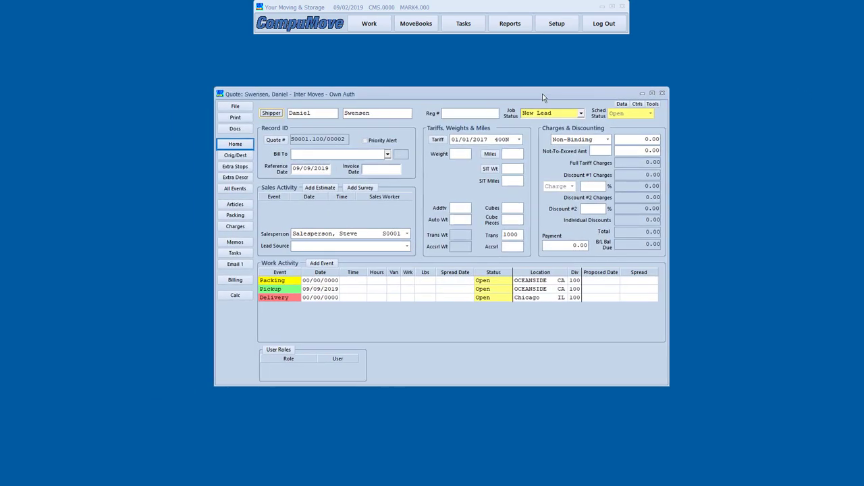
left_click(247, 157)
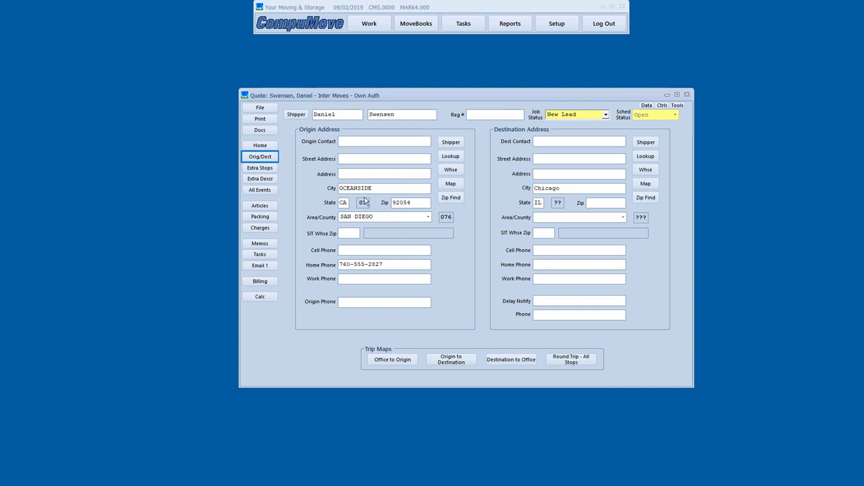
left_click(645, 197)
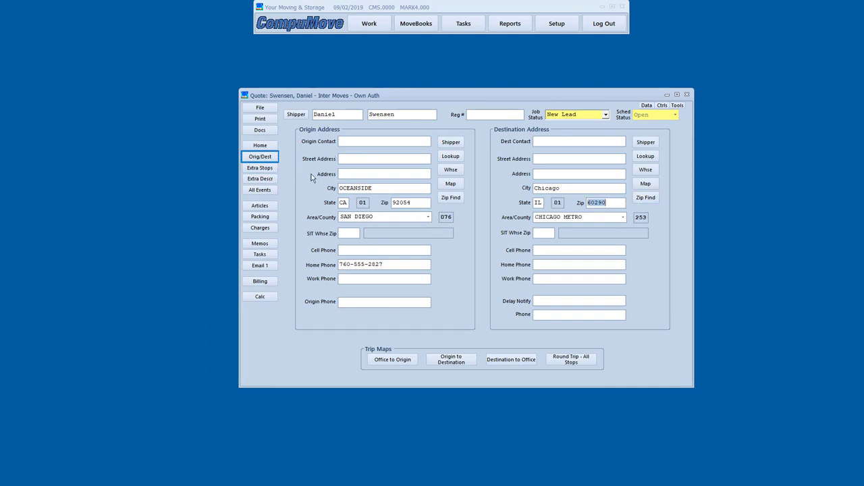
Set the quote's shipment weight to 8500 and its first discount to 55%.
left_click(270, 147)
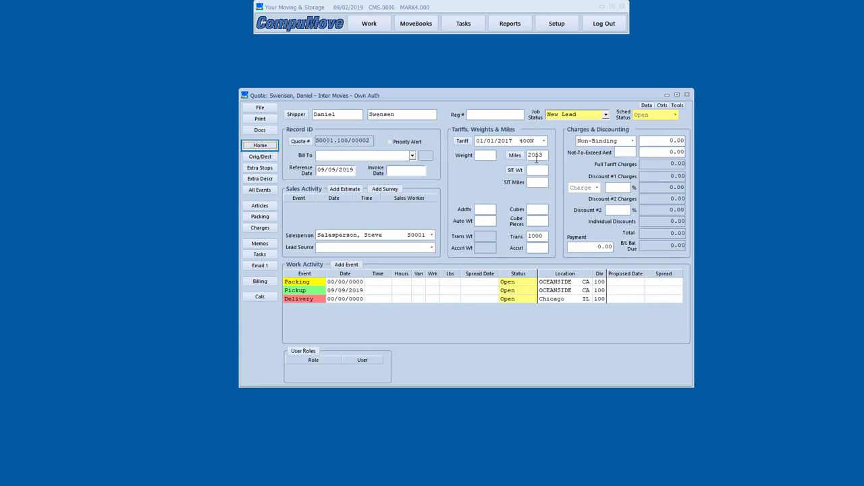
left_click(494, 154)
type("8500")
key("Tab")
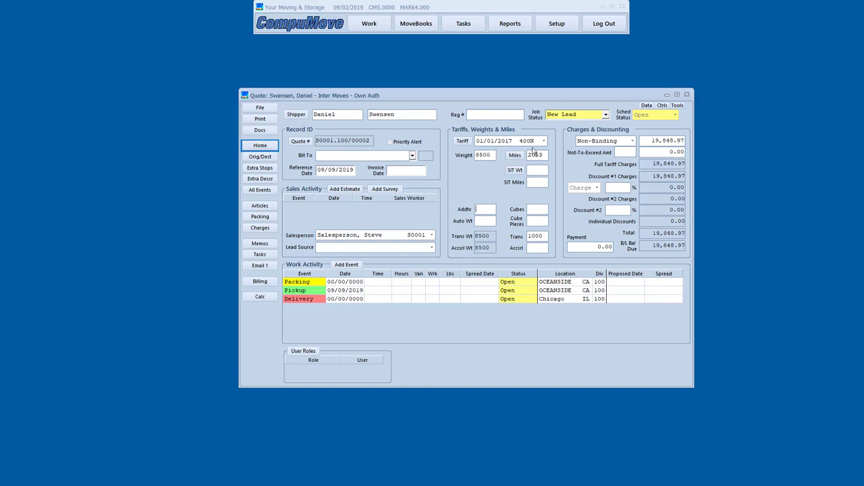
left_click(621, 187)
type("55")
key("Tab")
Add 1 Extra Stopoff to the quote's main shipment charges.
left_click(261, 228)
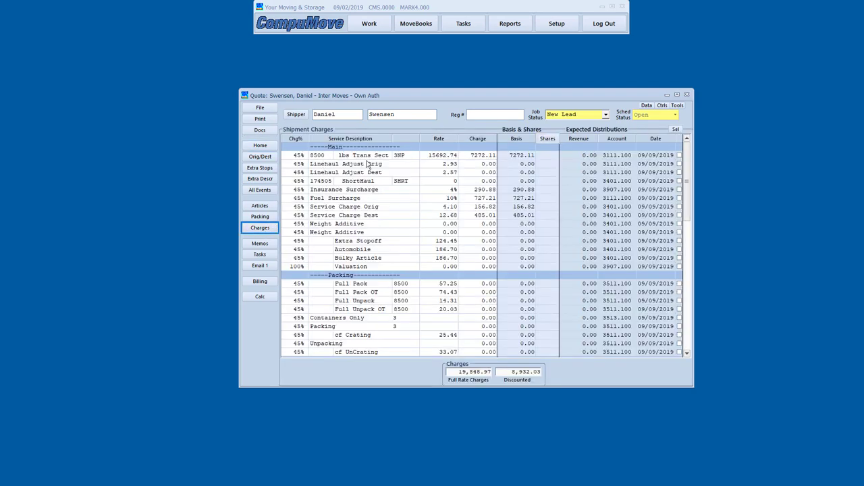
left_click(483, 158)
left_click(439, 200)
left_click(320, 242)
type("1")
key("Return")
Set the shipment's valuation to replacement value with a $250 deductible.
key("Down")
key("Down")
key("alt+Down")
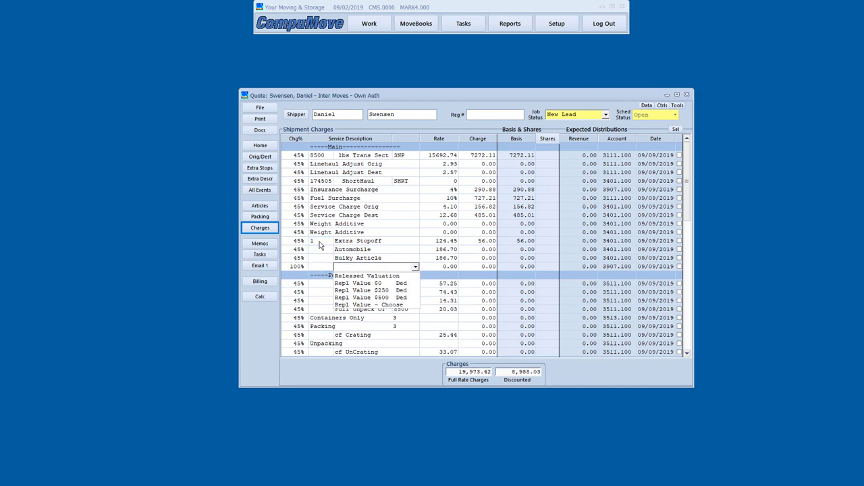
key("Down")
key("Down")
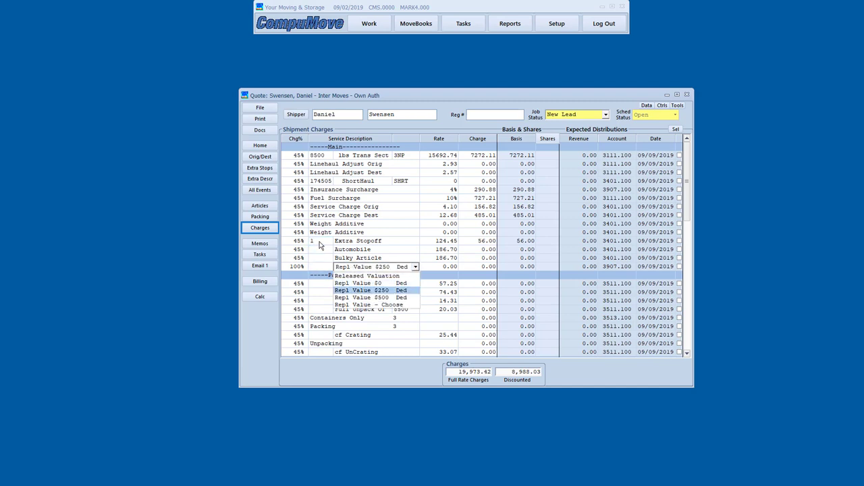
key("Return")
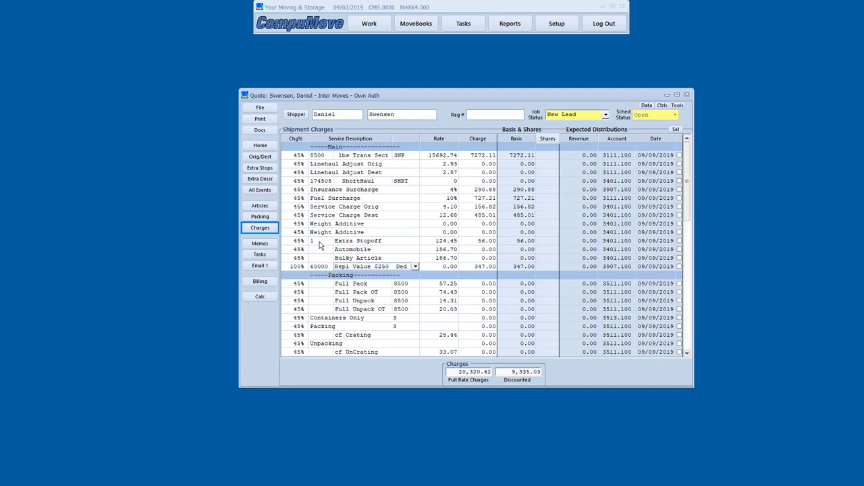
Add 1 regular-time Full Pack to the quote's packing charges.
left_click(331, 286)
type("1")
scroll(339, 305, "down", 4)
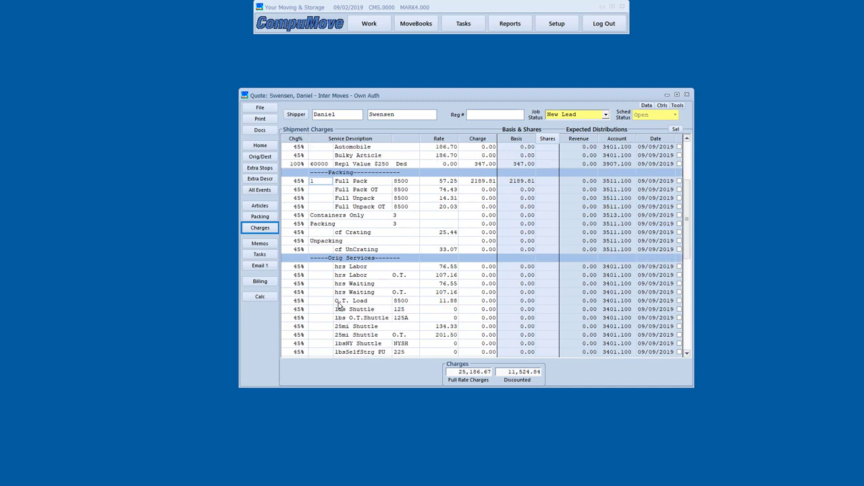
Review the packing item rates and the origin, destination, SIT and other charge lines of the quote.
left_click(260, 216)
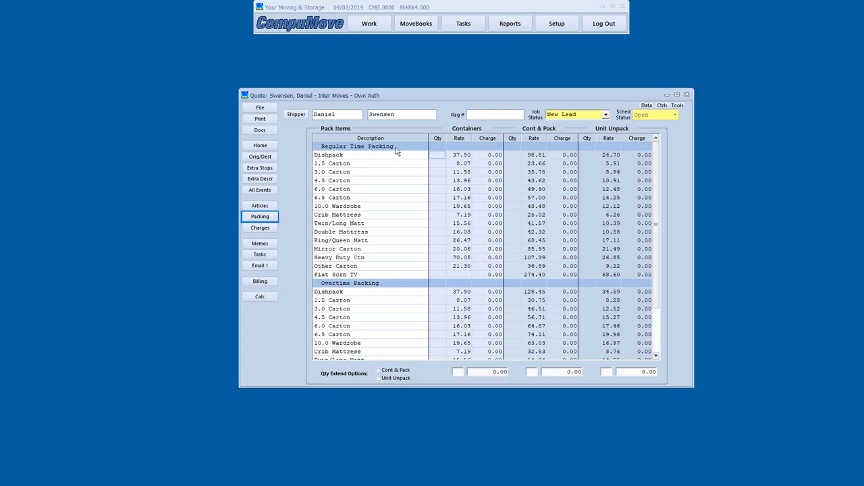
left_click(260, 227)
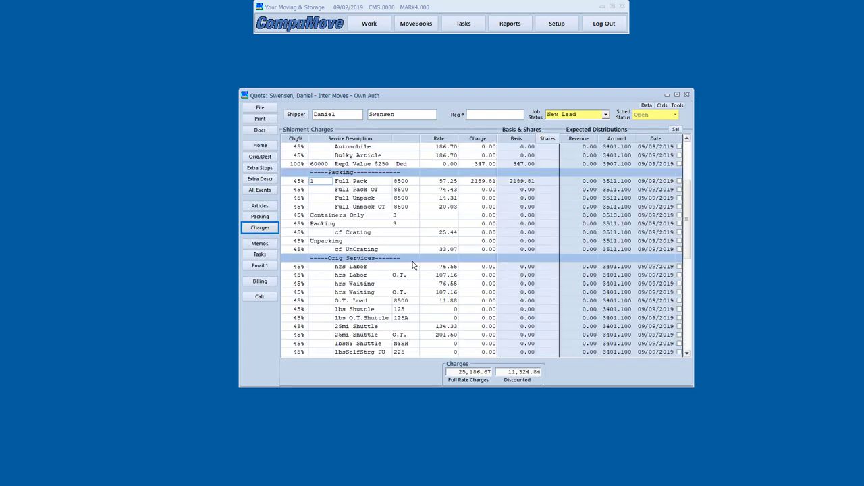
scroll(414, 266, "down", 3)
scroll(414, 265, "down", 2)
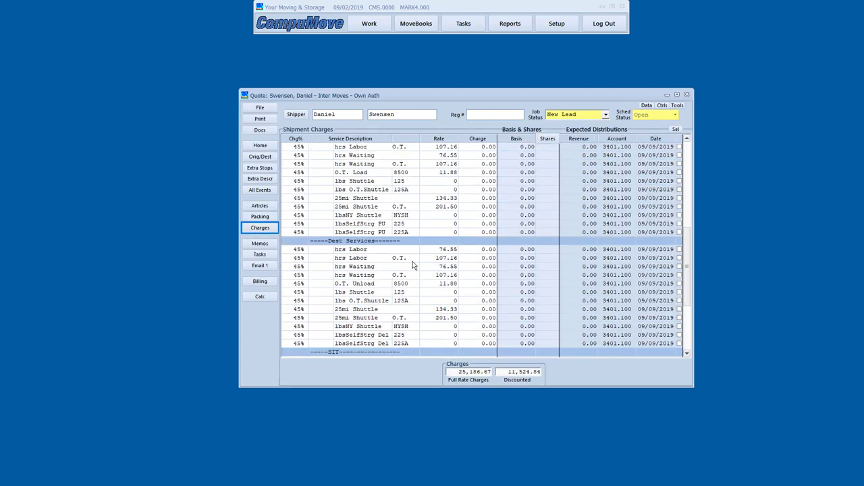
scroll(414, 265, "down", 2)
scroll(414, 265, "up", 3)
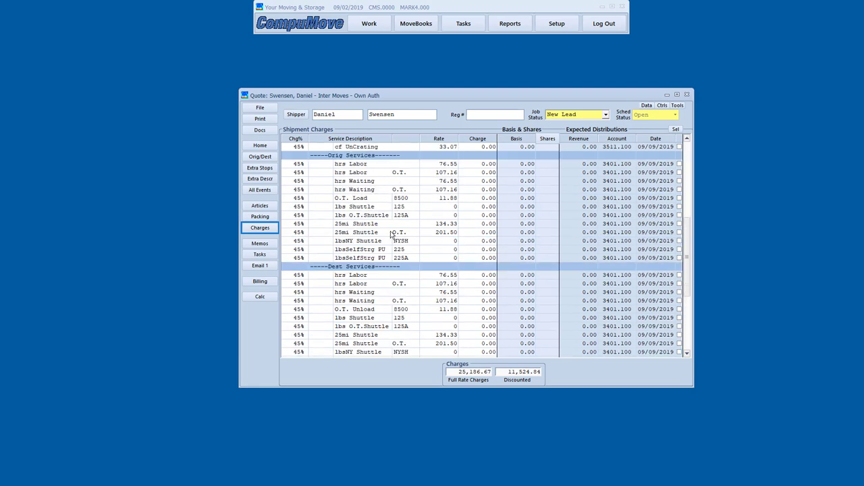
scroll(390, 234, "down", 6)
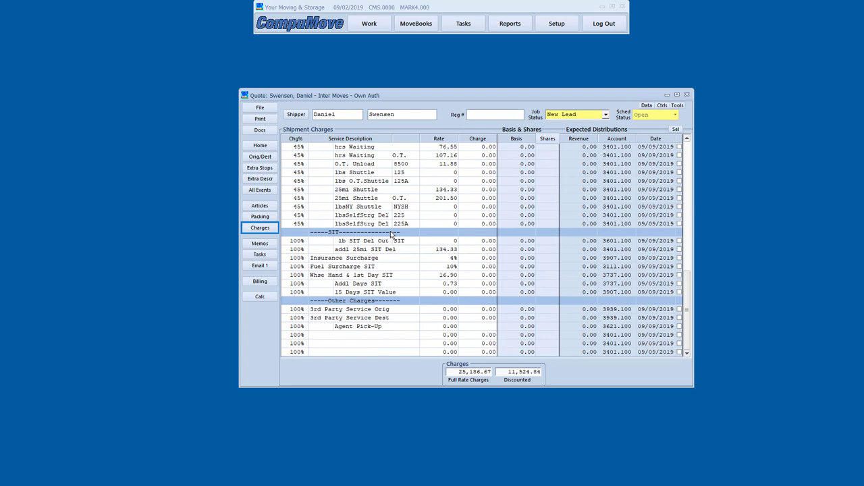
left_click(349, 345)
scroll(349, 344, "up", 10)
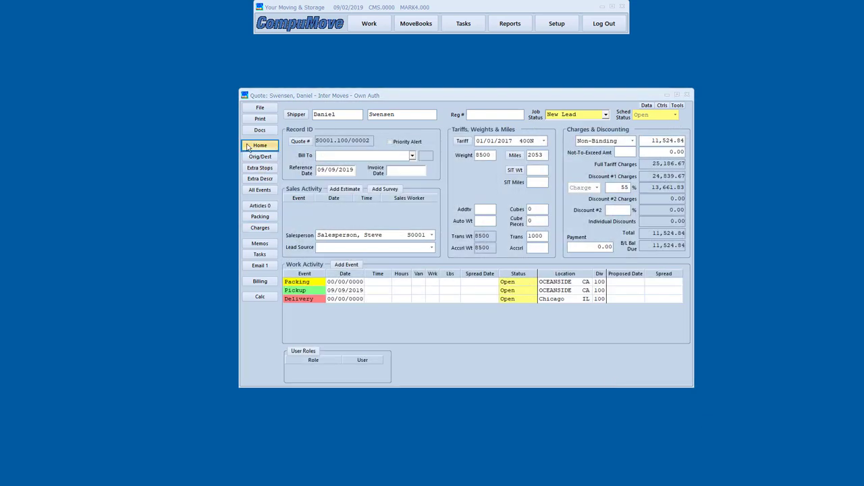
Display the Estimate Inter form for the quote and read through all four pages.
left_click(260, 118)
left_click(262, 143)
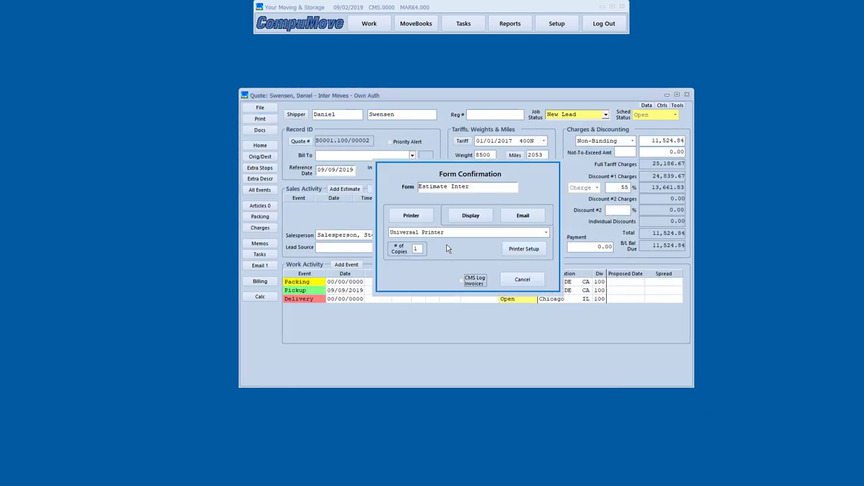
left_click(470, 216)
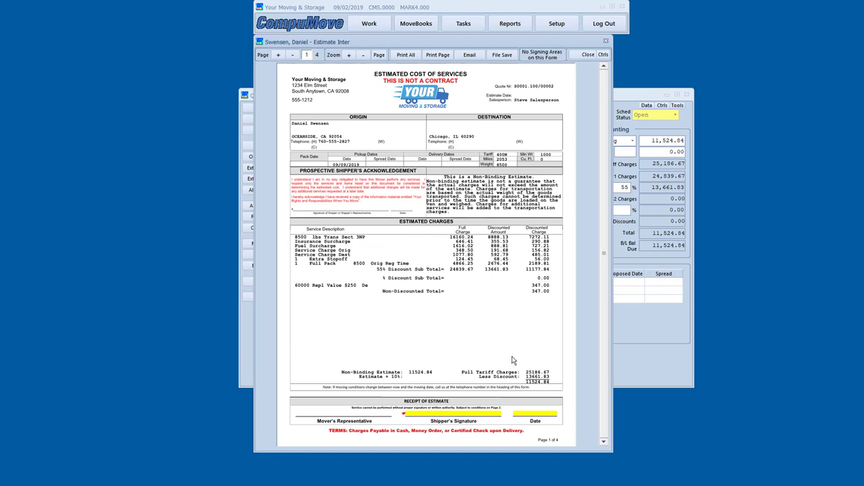
left_click(277, 55)
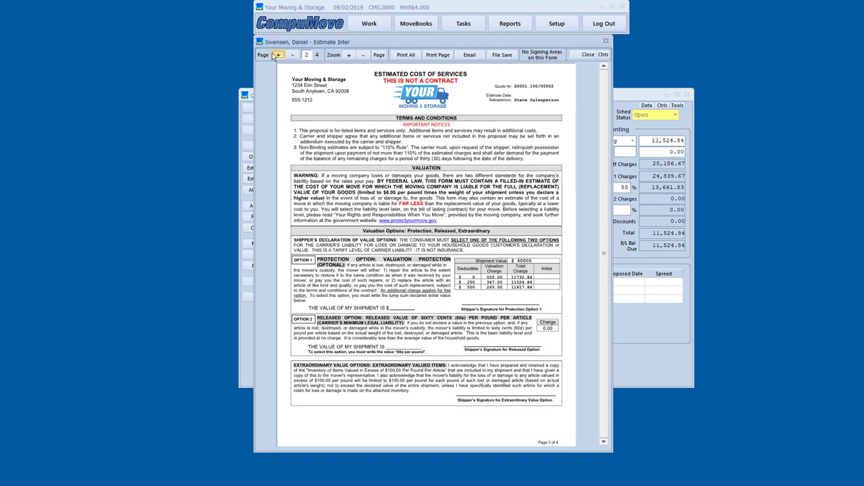
left_click(277, 54)
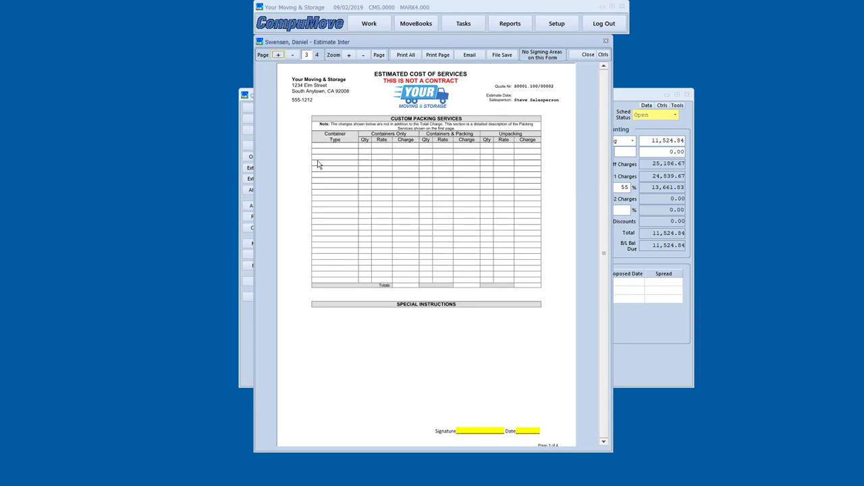
left_click(279, 55)
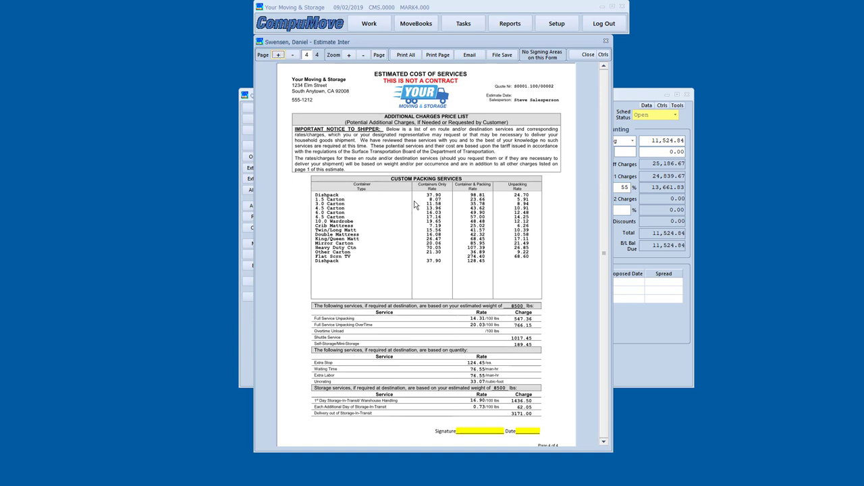
left_click(588, 54)
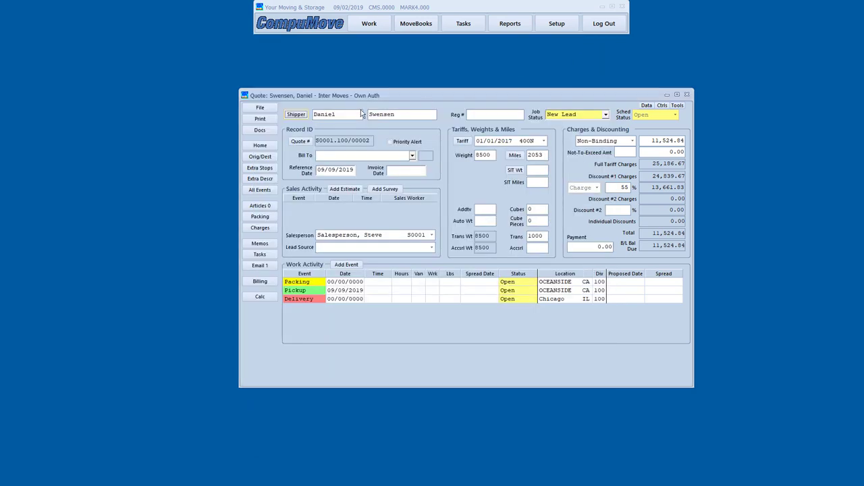
Display the quote's Survey Form and review the pre-move survey page.
left_click(259, 130)
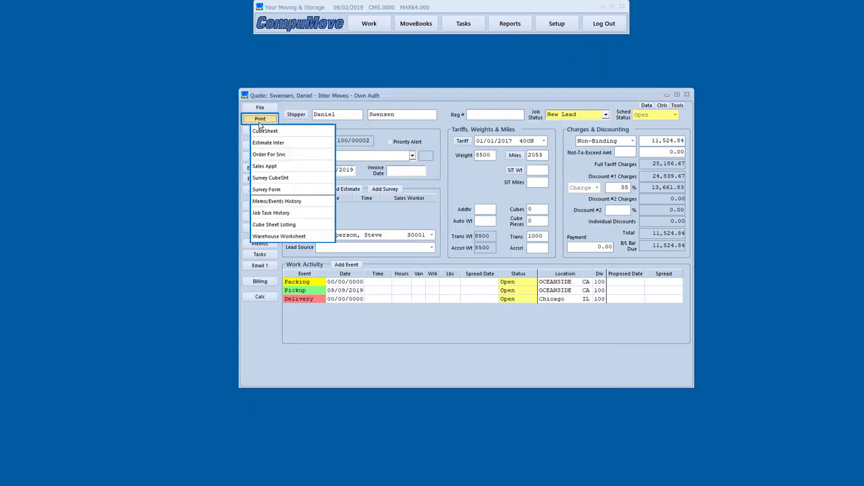
left_click(271, 189)
left_click(476, 216)
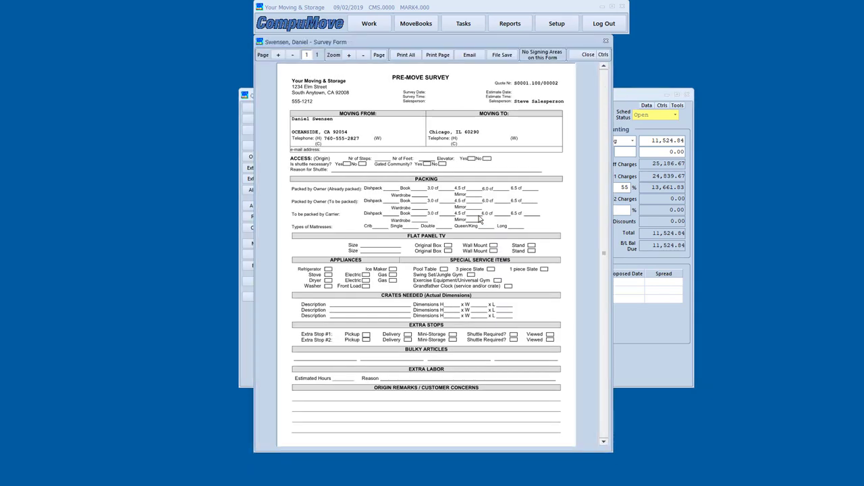
left_click(587, 56)
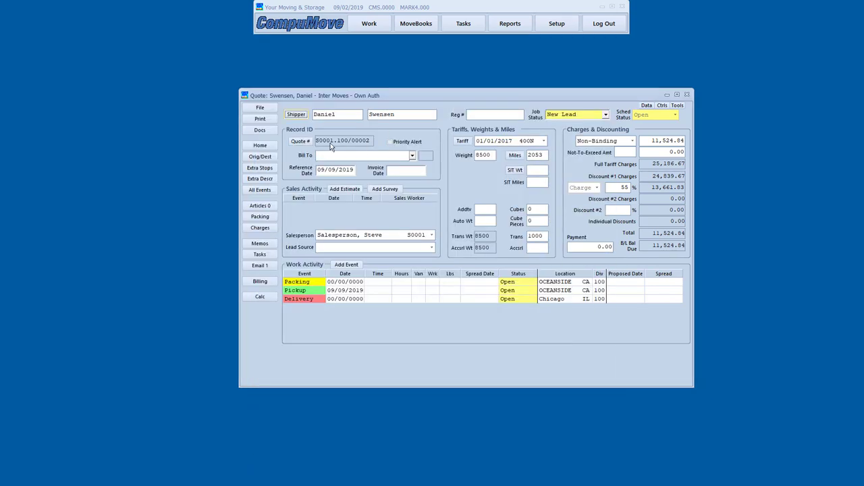
Display the quote's Sales Appt form and review the sales appointment page.
left_click(260, 119)
left_click(273, 166)
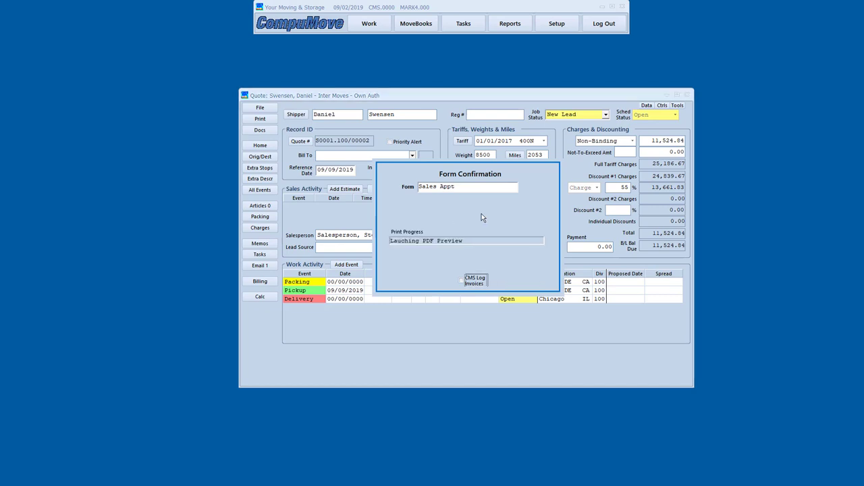
left_click(471, 216)
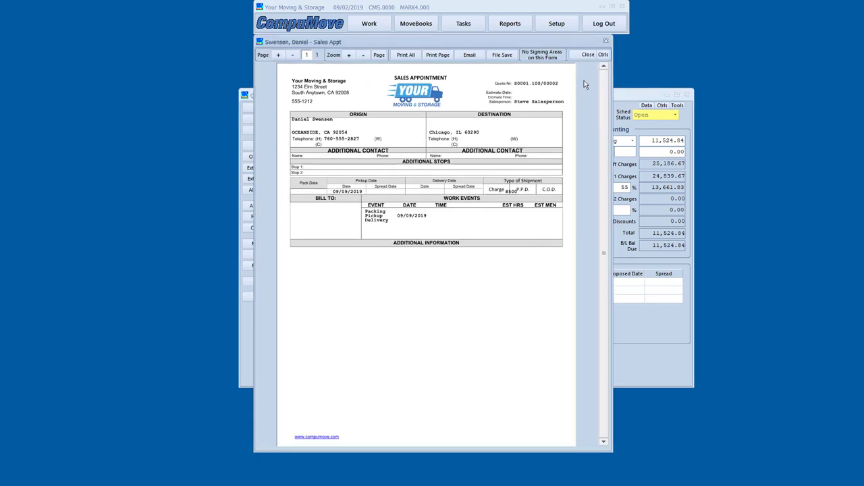
left_click(588, 54)
left_click(261, 118)
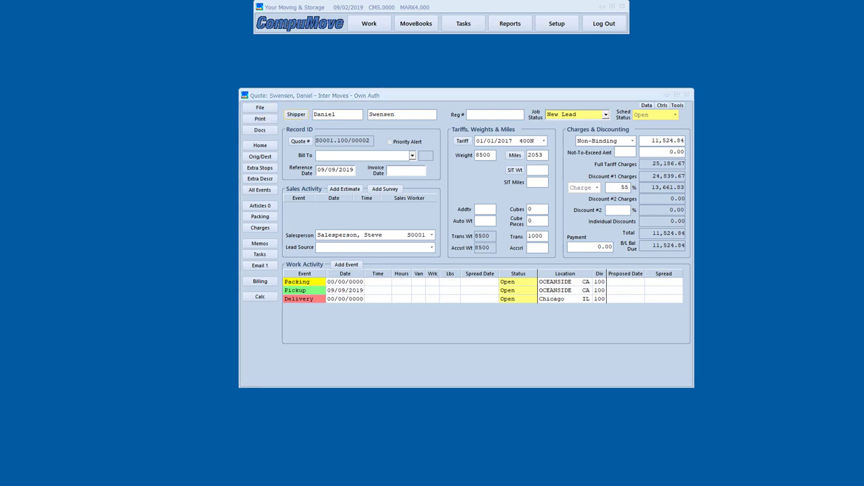
left_click(628, 144)
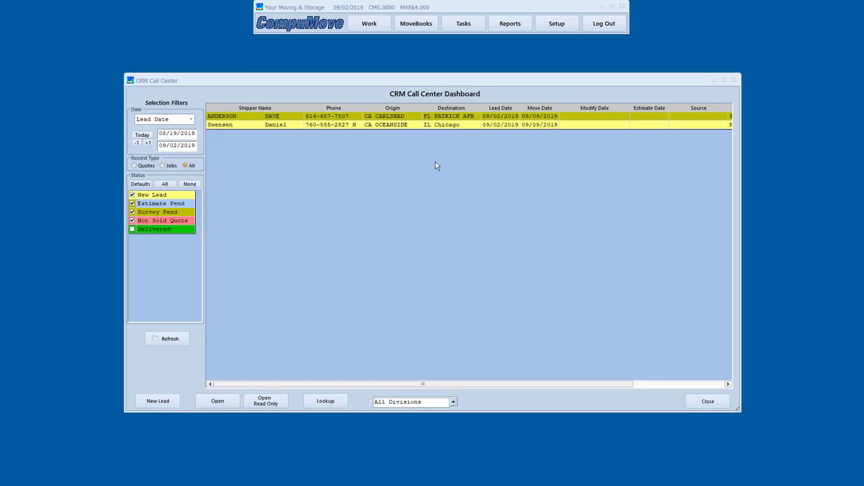
Open the Survey Pend job from Carlsbad to Patrick AFB and close the CRM Call Center dashboard behind it.
left_click(323, 116)
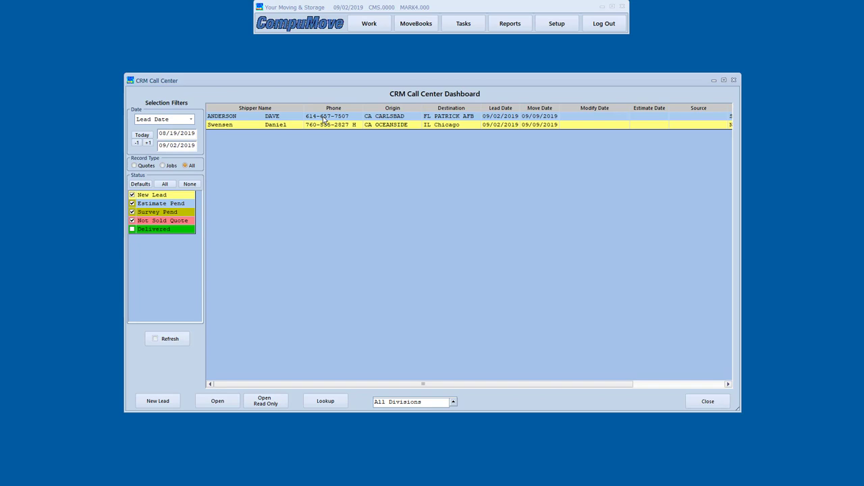
double_click(322, 116)
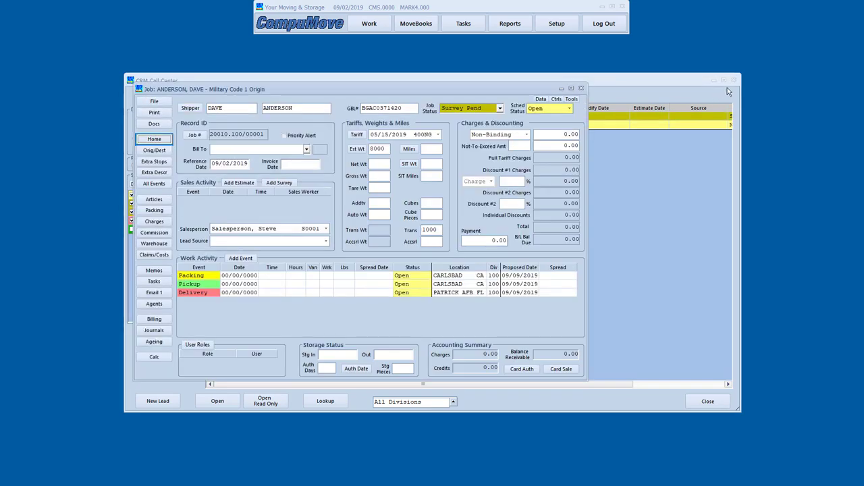
left_click(734, 80)
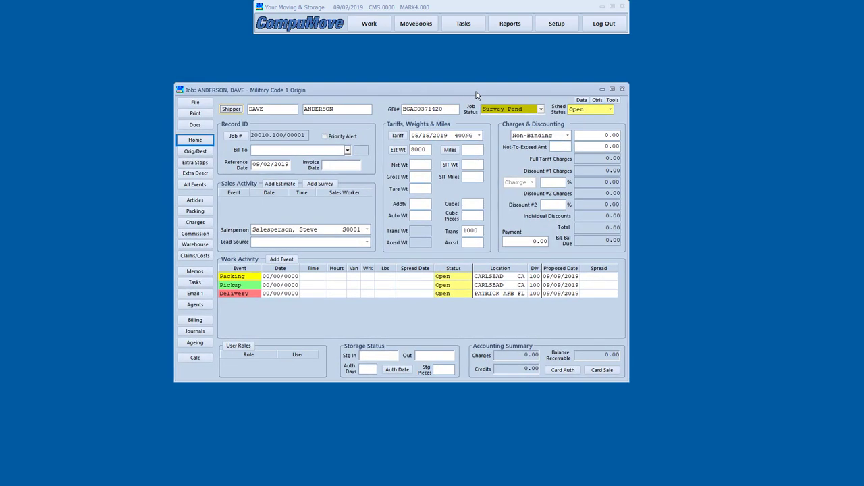
left_click_drag(477, 96, 484, 96)
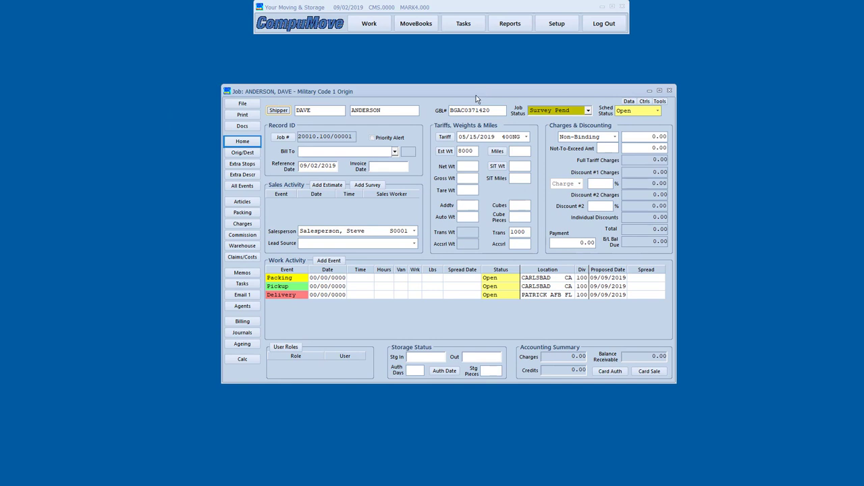
View the job's origin and destination addresses, look up the origin address on the map, and close the map.
left_click(242, 152)
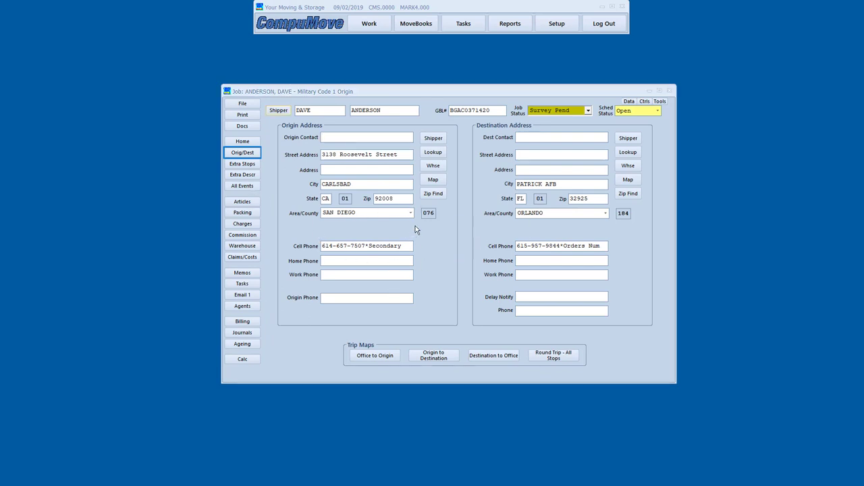
left_click(433, 180)
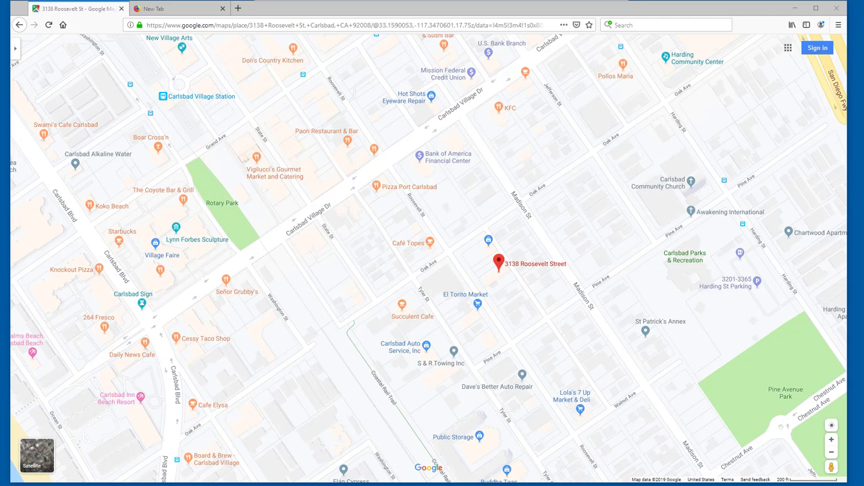
key("alt+F4")
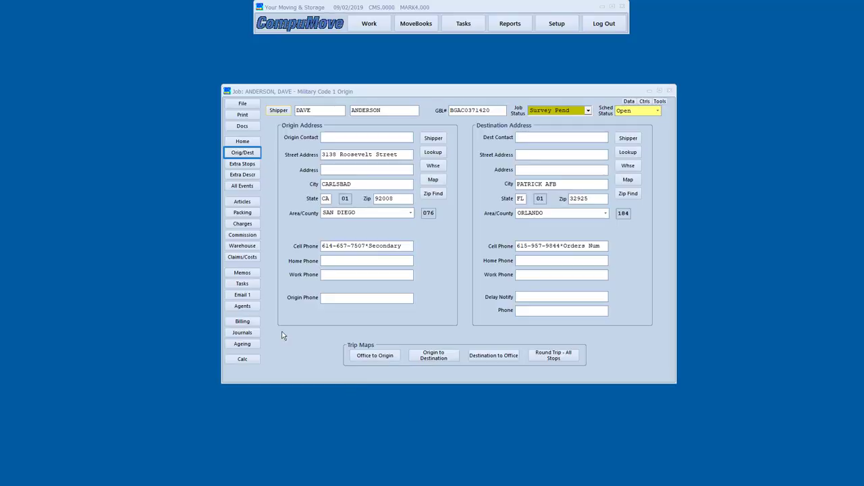
Open the received Test Lead email attached to the job and read through the awarded shipment details.
left_click(247, 296)
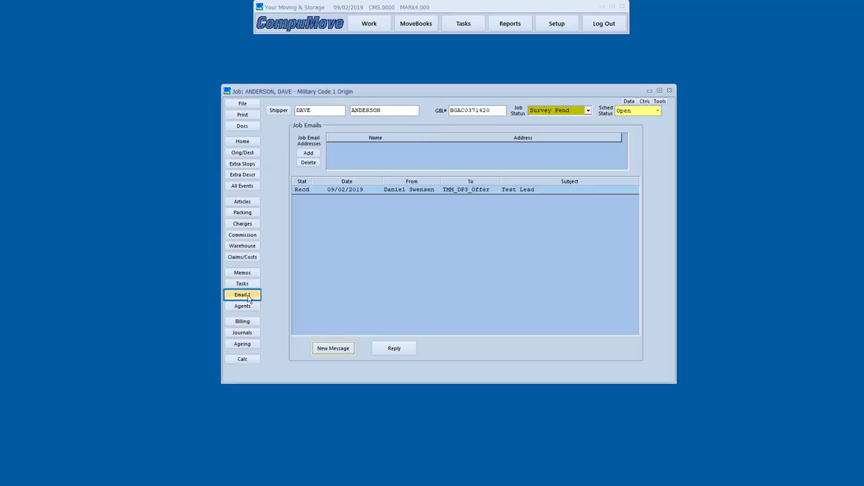
double_click(399, 192)
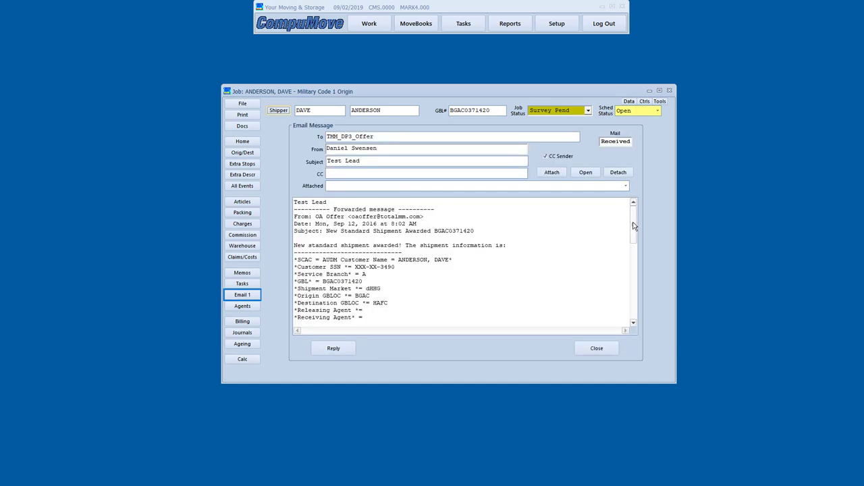
mouse_move(635, 226)
left_mouse_down()
mouse_move(628, 264)
mouse_move(632, 237)
left_mouse_up()
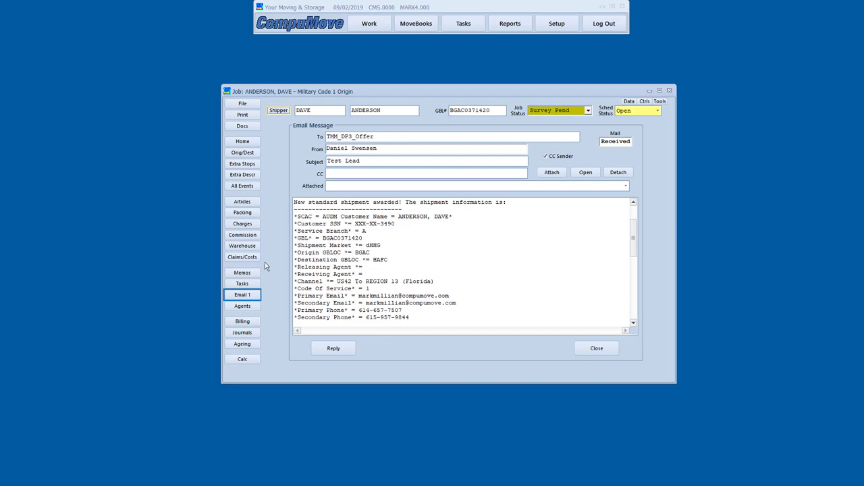
Calculate the job's charges and apply the 8000 estimated weight as its net weight.
left_click(243, 223)
left_click(243, 141)
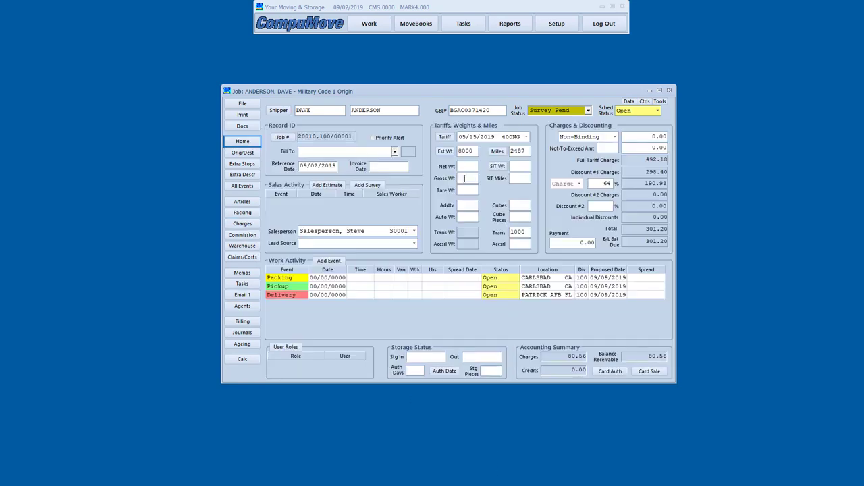
left_click(465, 177)
left_click(462, 168)
left_click(445, 153)
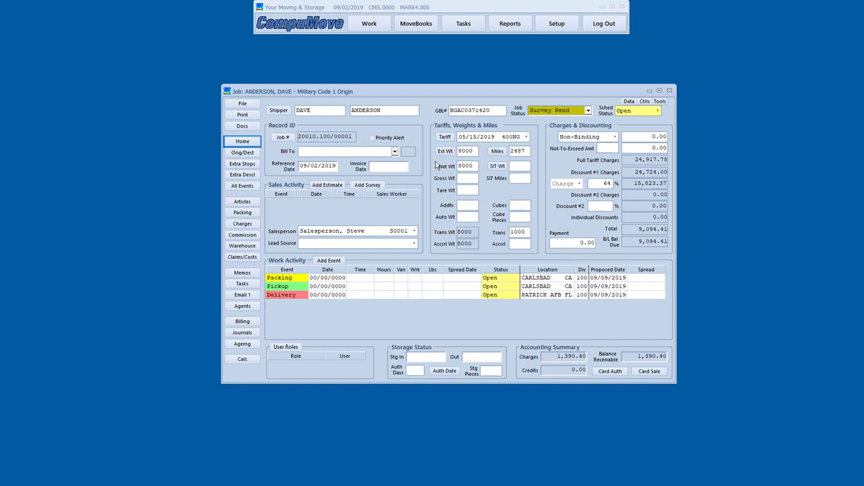
Review the job's shipment charges, from the transportation and packing lines through the origin accessorials.
left_click(255, 223)
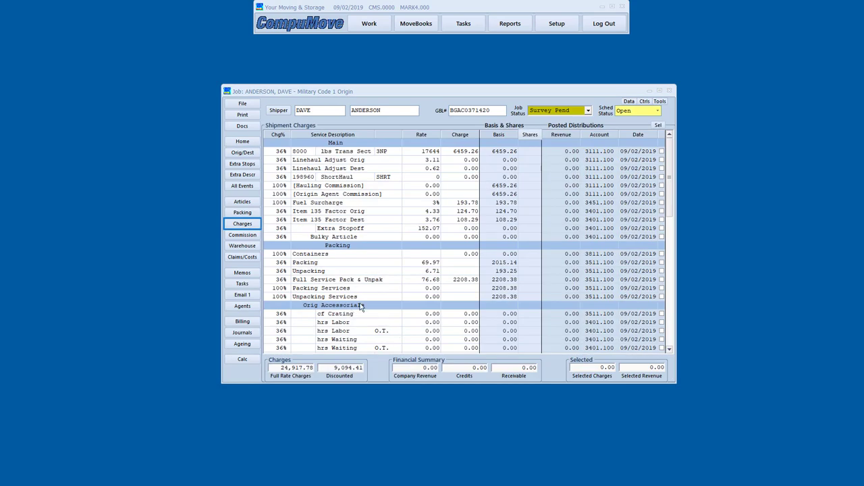
scroll(512, 281, "down", 2)
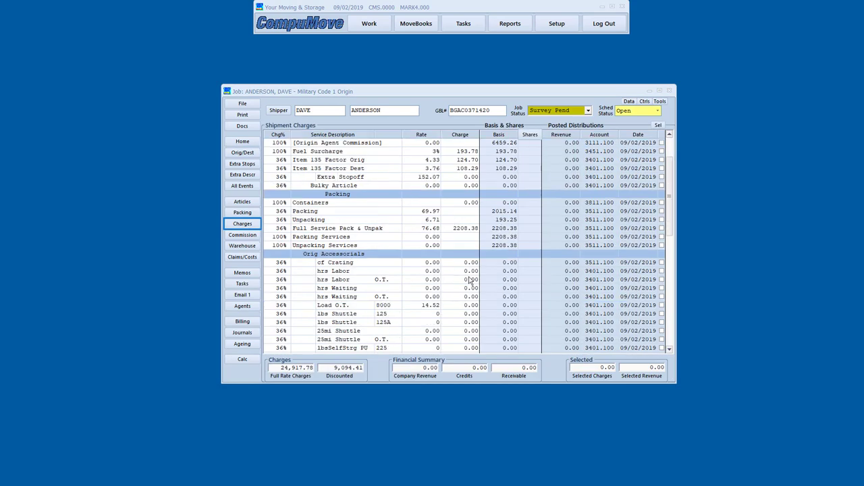
left_click(308, 264)
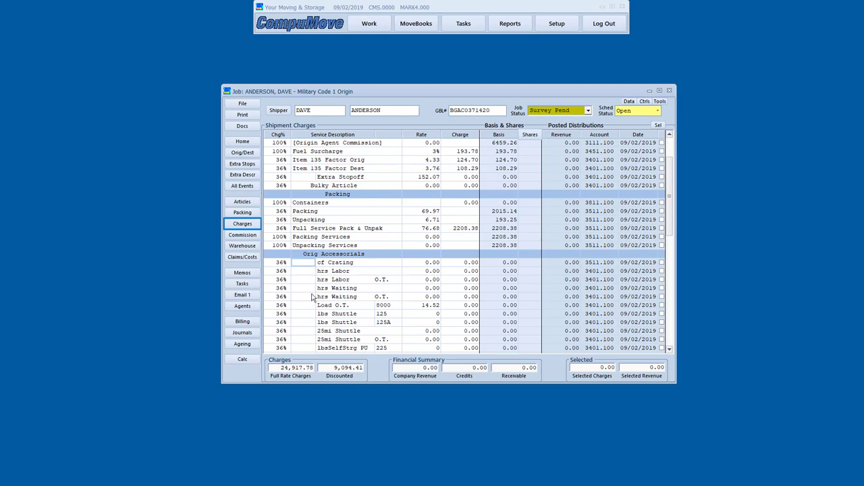
Display the job's DD-1850-1851 form, read both loss or damage notification pages, and close it.
left_click(236, 115)
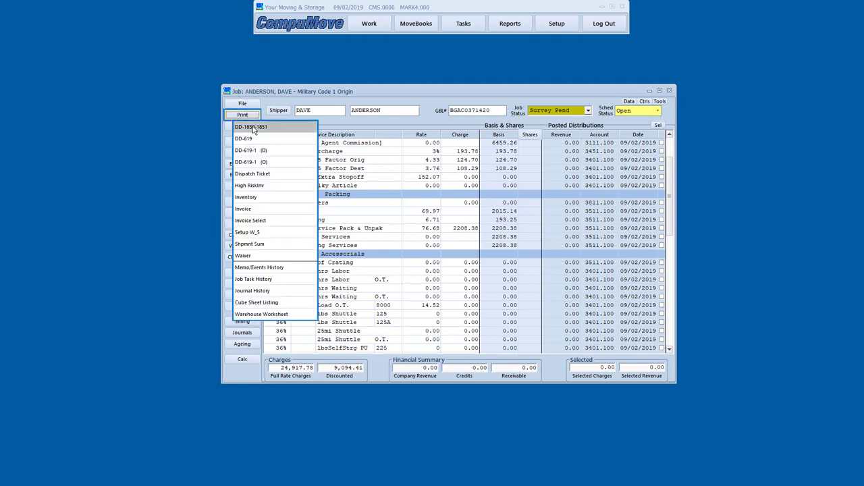
left_click(251, 128)
left_click(437, 213)
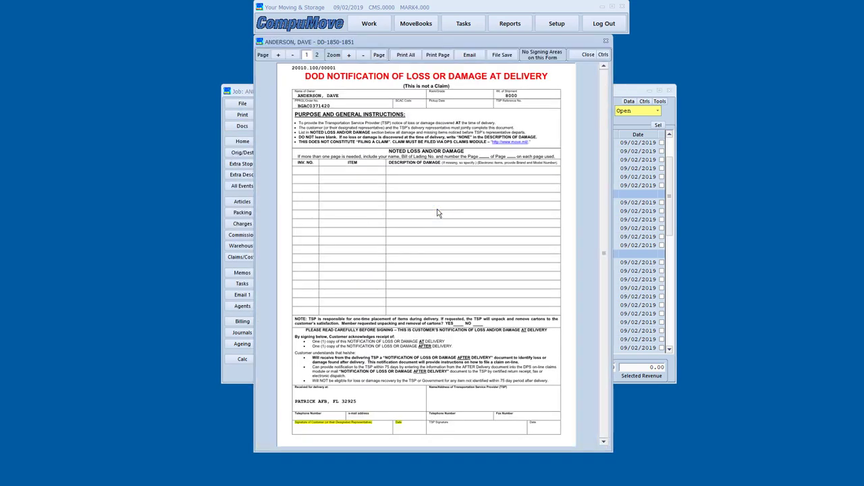
left_click(277, 56)
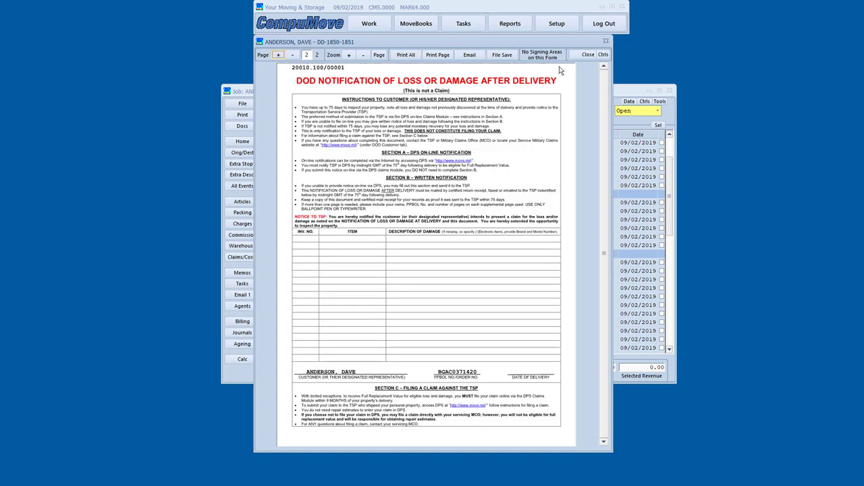
left_click(588, 55)
Display the job's DD-619 accessorial services form, close it, and check the job's stored documents.
left_click(242, 115)
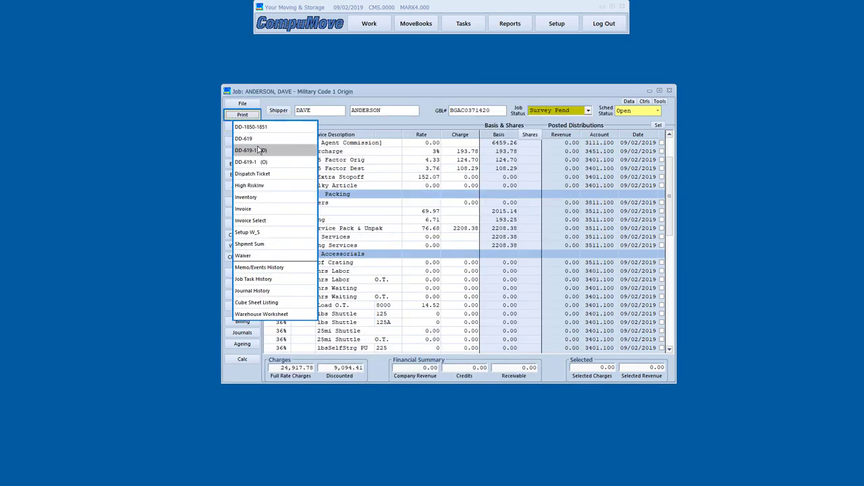
left_click(258, 139)
left_click(437, 216)
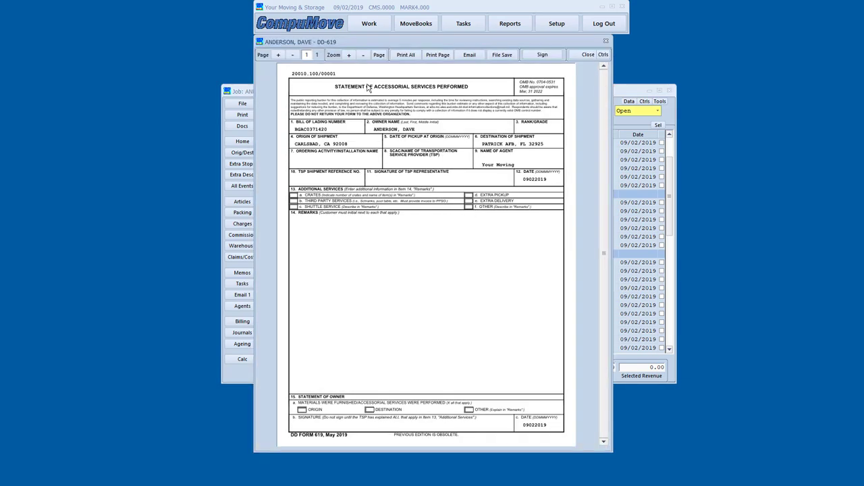
left_click(586, 54)
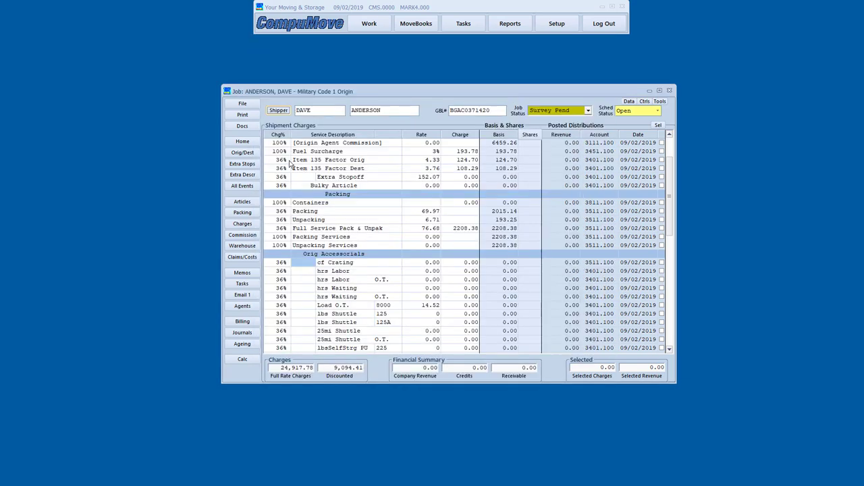
left_click(244, 127)
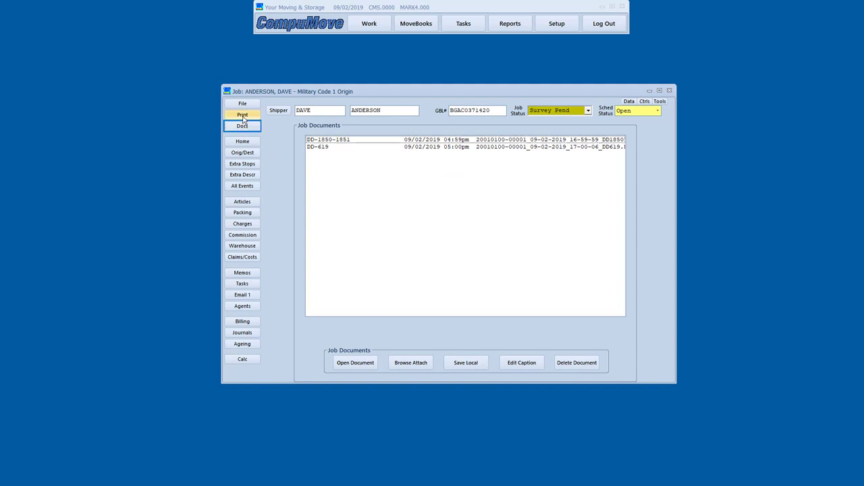
Display the High RiskInv inventory form, close it, and return to the job's home page.
left_click(244, 116)
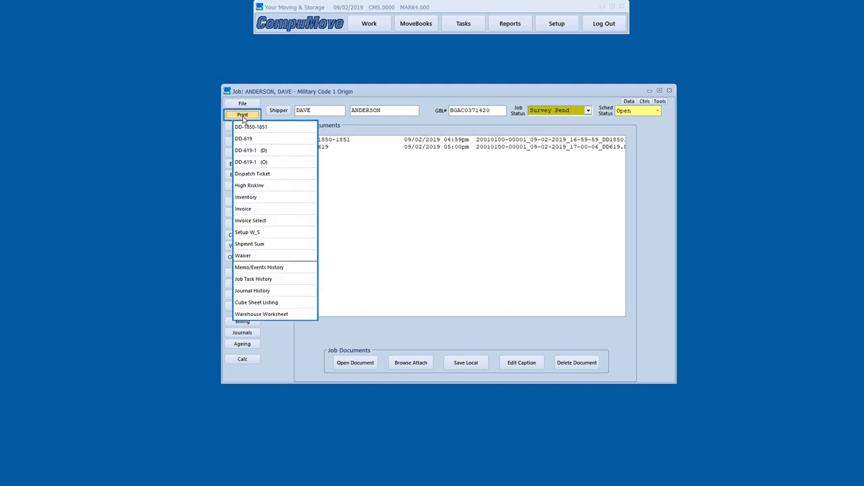
left_click(265, 185)
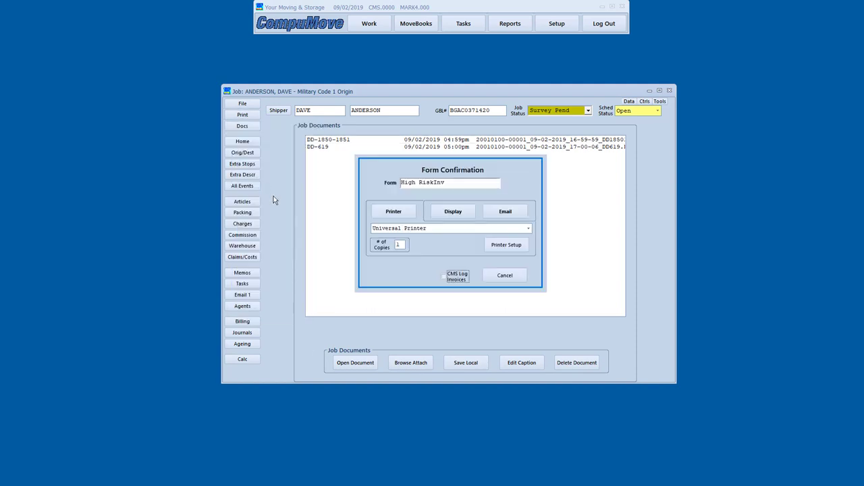
left_click(459, 213)
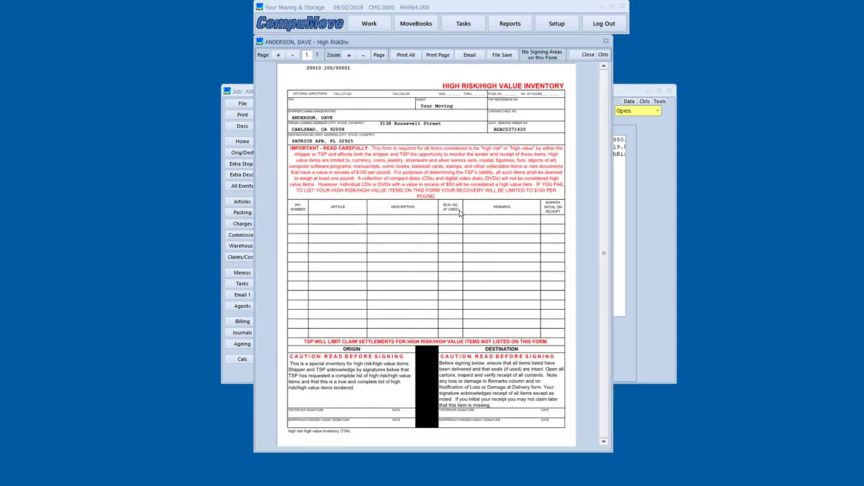
left_click(576, 56)
left_click(242, 141)
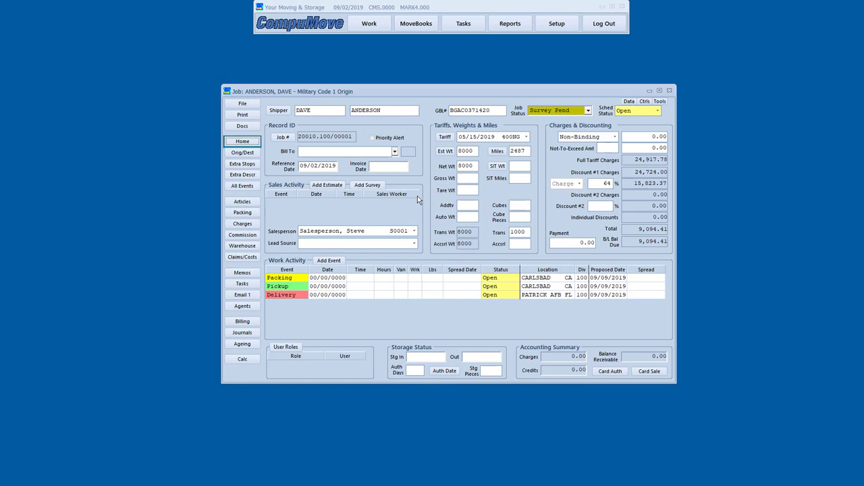
Open the new job types list and look through the Military Code 1, Code 2, Code 4/J Intl and GSA Interstate types.
left_click(369, 23)
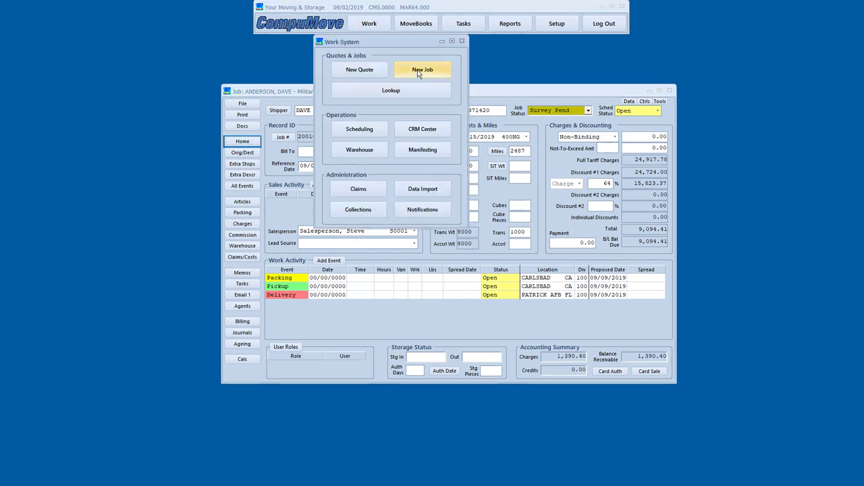
left_click(424, 70)
left_click_drag(398, 46, 407, 102)
left_click(451, 230)
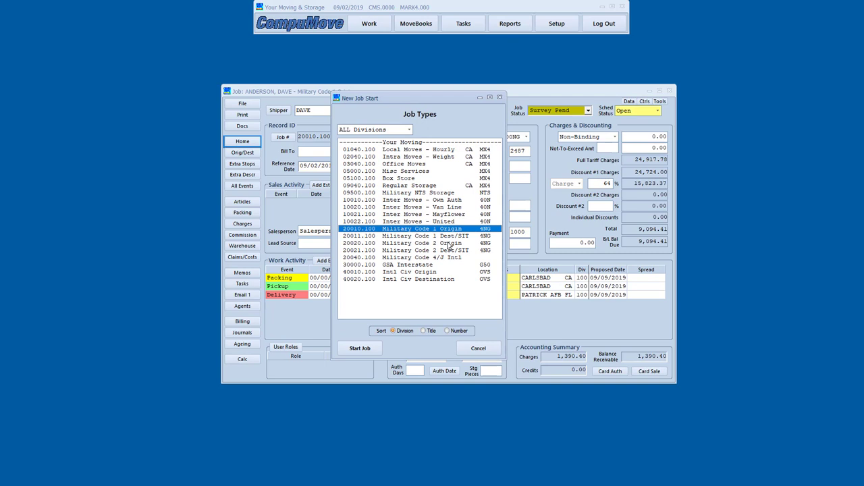
left_click(448, 238)
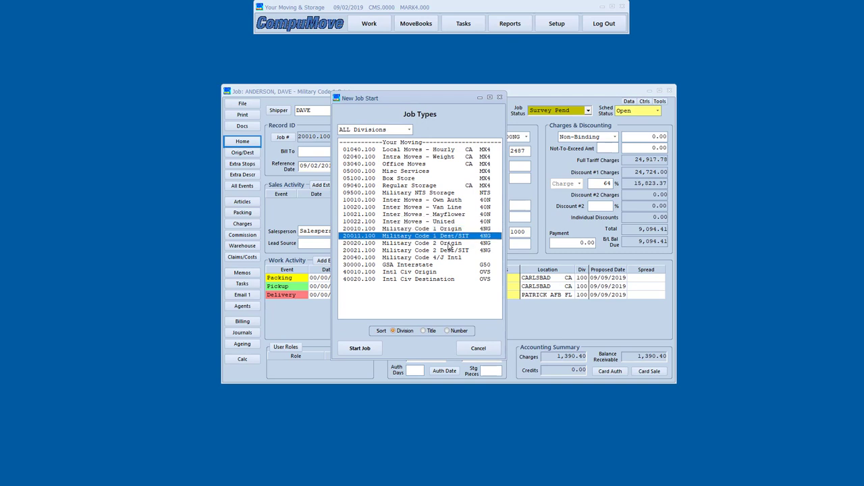
left_click(449, 243)
left_click(450, 259)
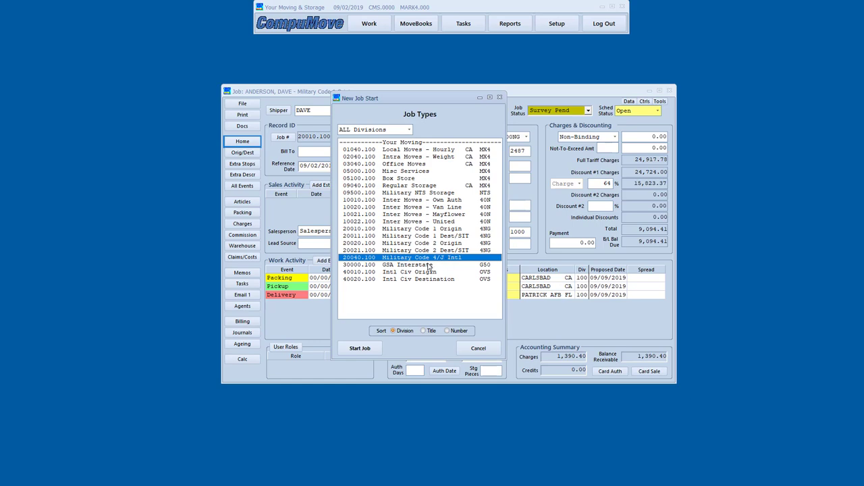
left_click(429, 265)
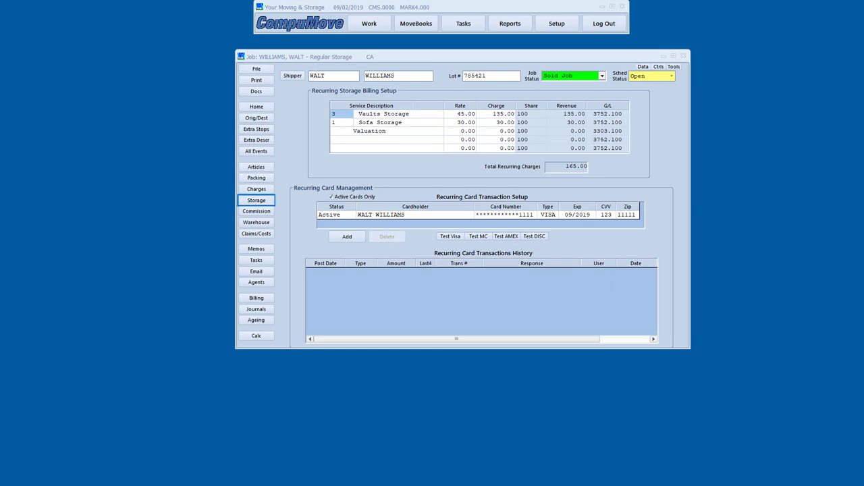
Examine the quantities, rates and revenue of the Vaults Storage and Sofa Storage lines in the recurring storage billing setup.
left_click(346, 115)
left_click(470, 116)
left_click(346, 124)
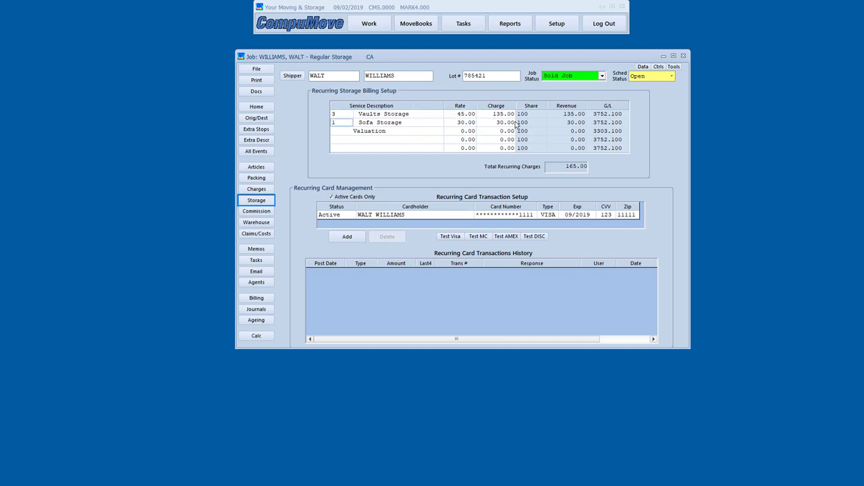
left_click(561, 115)
Open Batch Invoicing for the Regular Storage job account and mark its open job for billing.
left_click(511, 23)
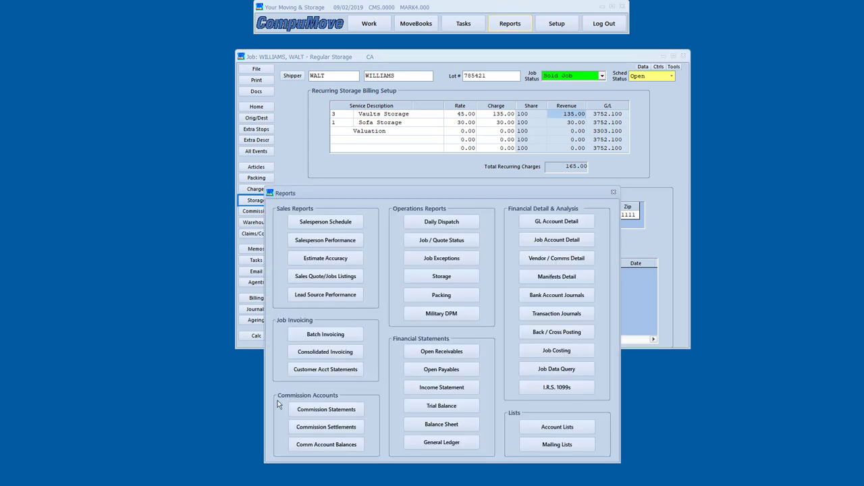
left_click(326, 334)
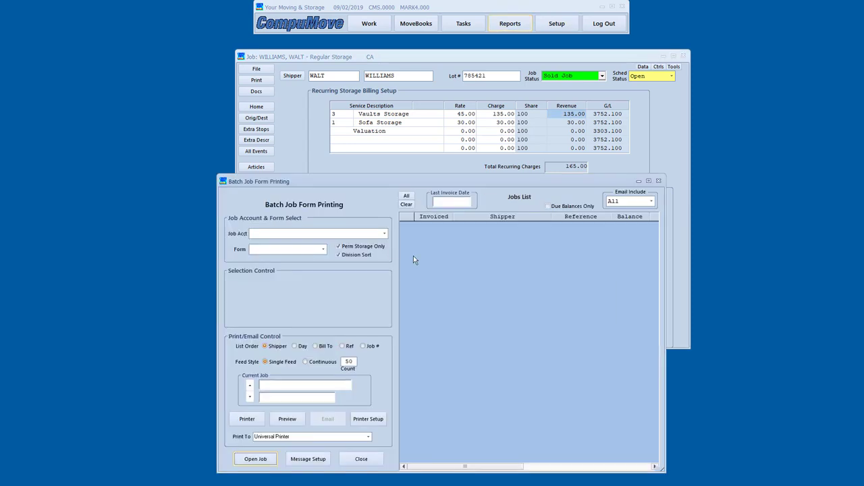
left_click(384, 233)
left_click(345, 258)
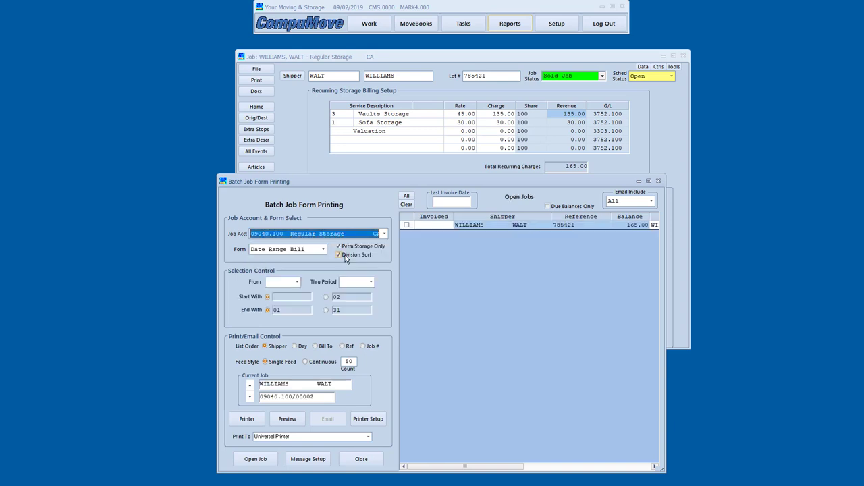
left_click(486, 227)
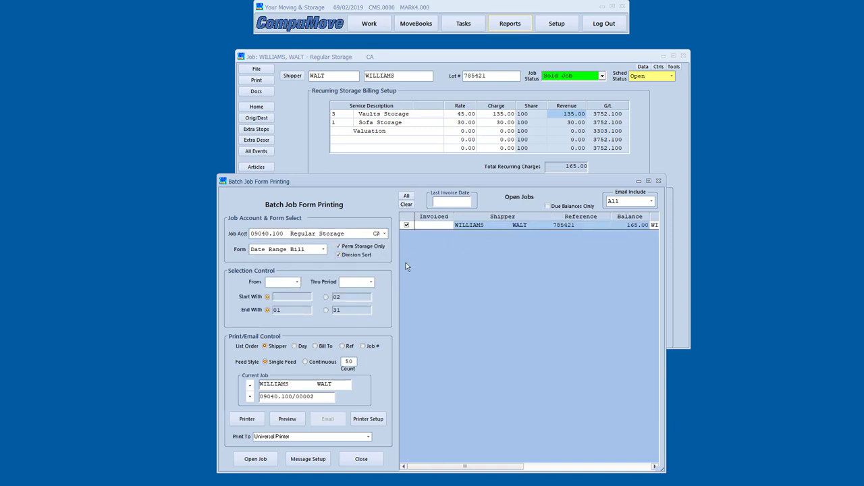
Choose the Monthly Bill form, preview the marked job's storage invoice, and close the preview.
left_click(322, 249)
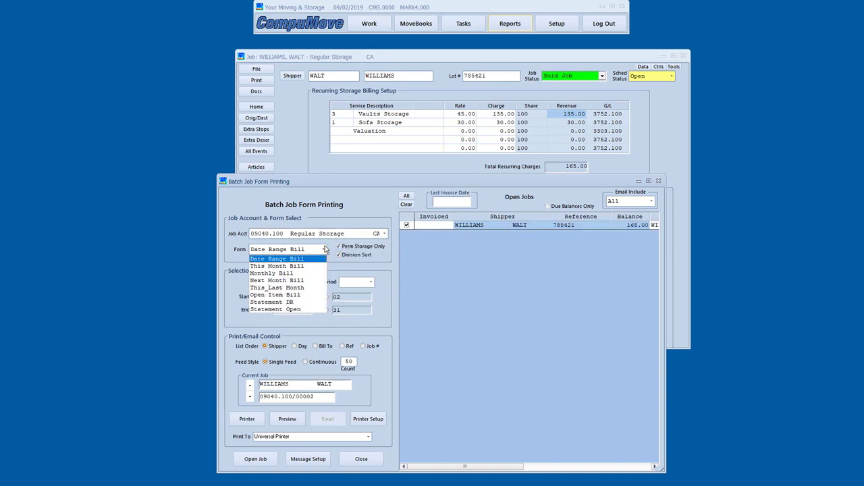
left_click(318, 281)
left_click(292, 413)
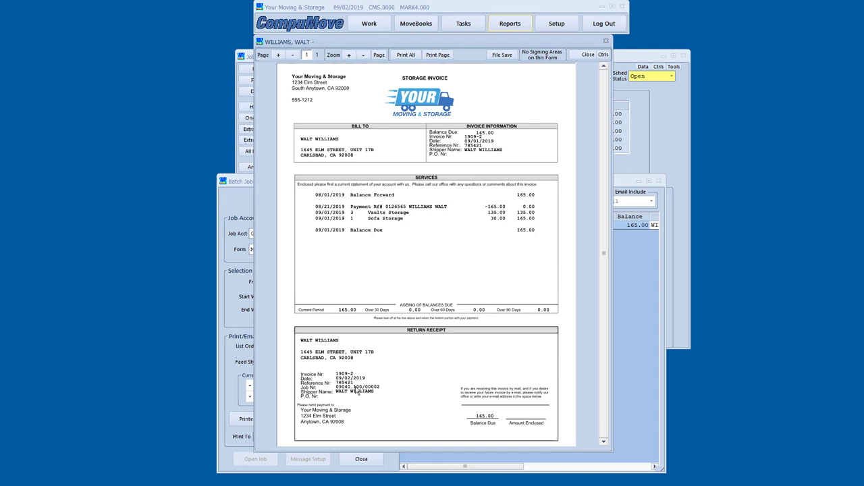
left_click(585, 54)
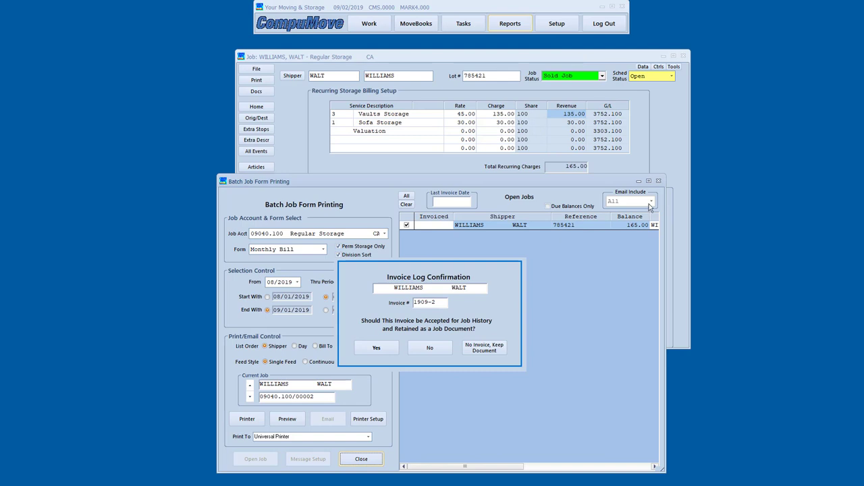
Decline retaining the previewed invoice, filter the batch's open jobs to Email Only, and close batch form printing.
left_click(438, 350)
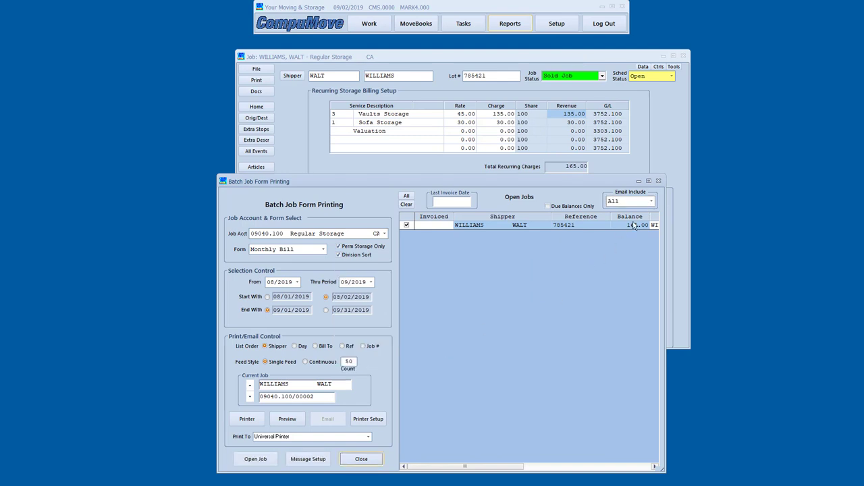
left_click(651, 202)
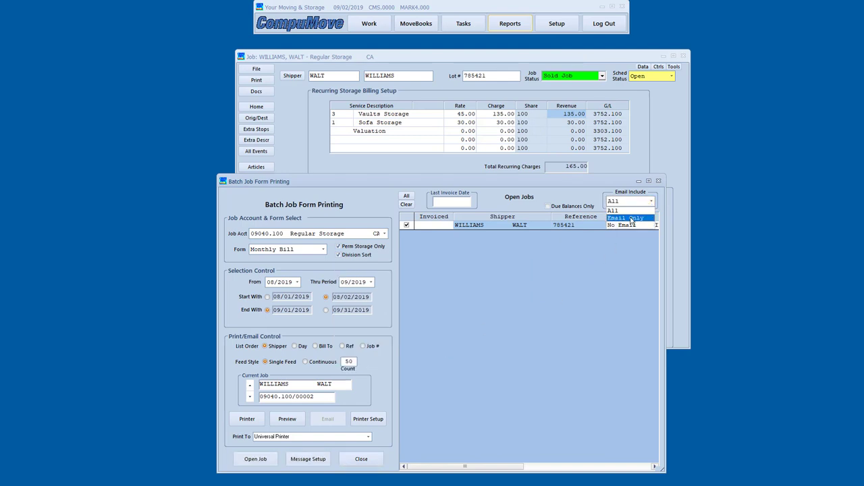
left_click(625, 218)
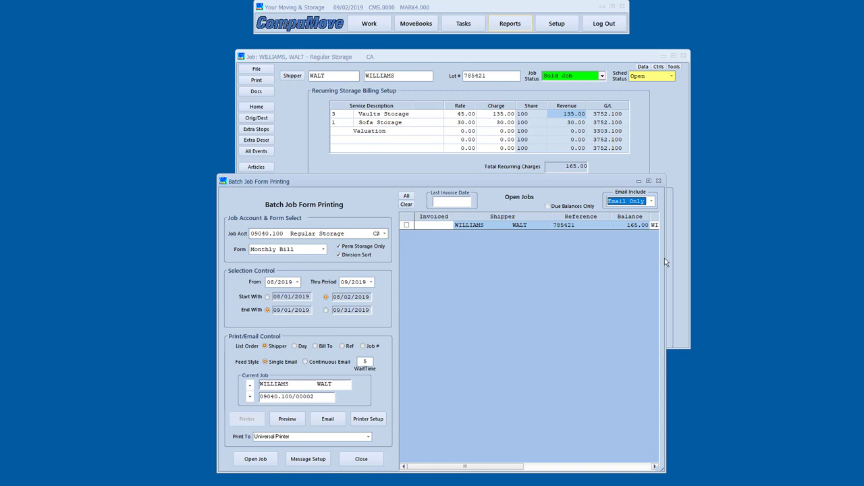
left_click_drag(665, 254, 750, 250)
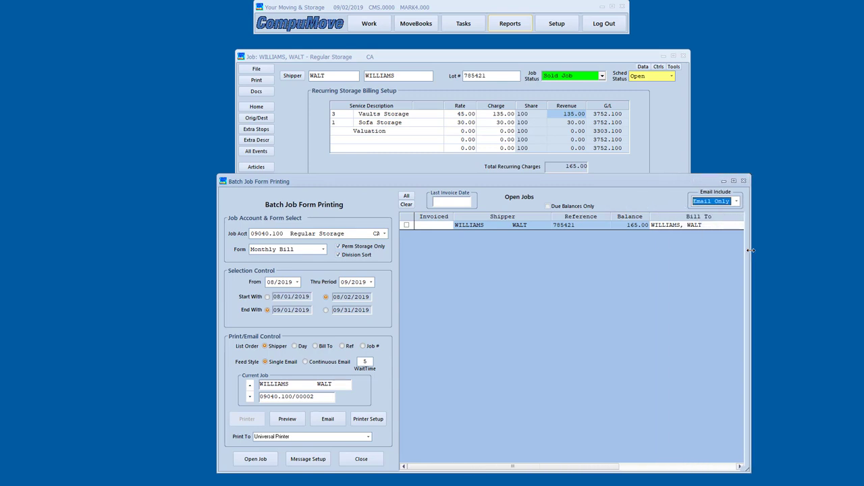
left_click(362, 459)
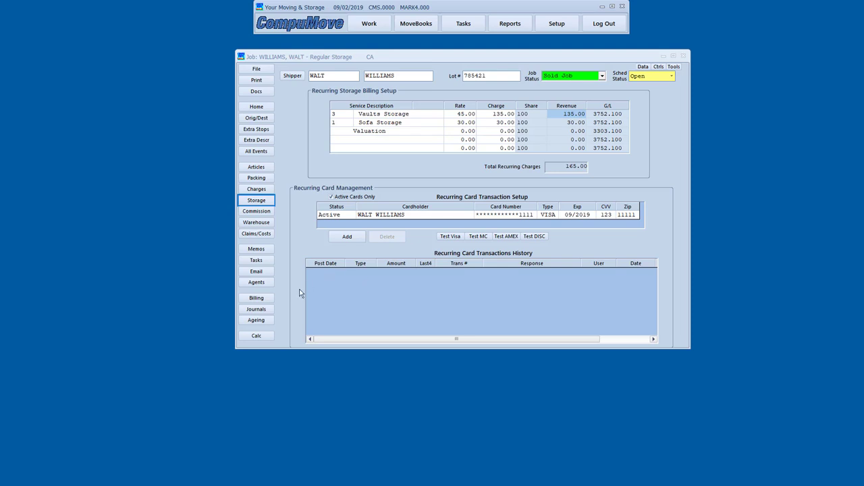
From the storage job's warehouse manager, assign the job to containers AA 002, AA 005 and AA 018.
left_click(256, 222)
left_click(331, 310)
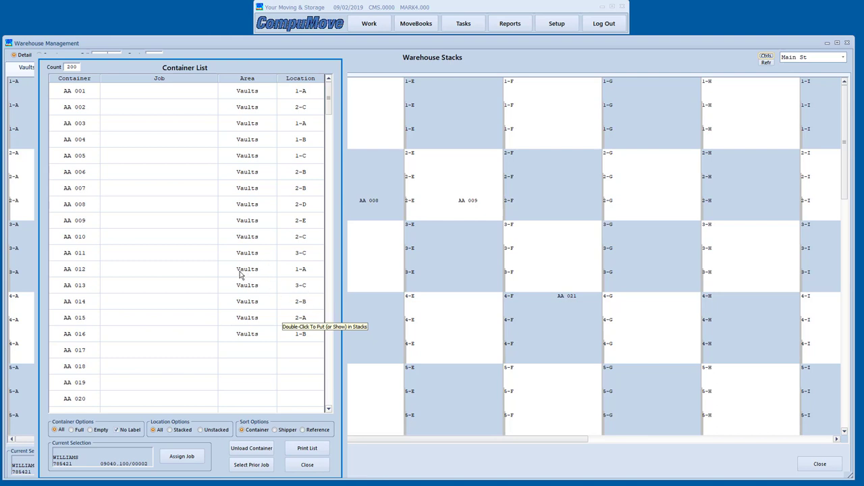
left_click(144, 111)
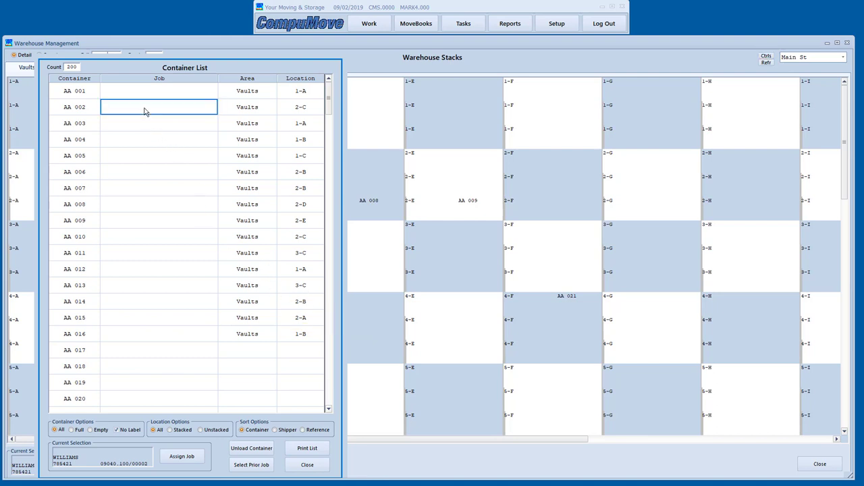
left_click(182, 457)
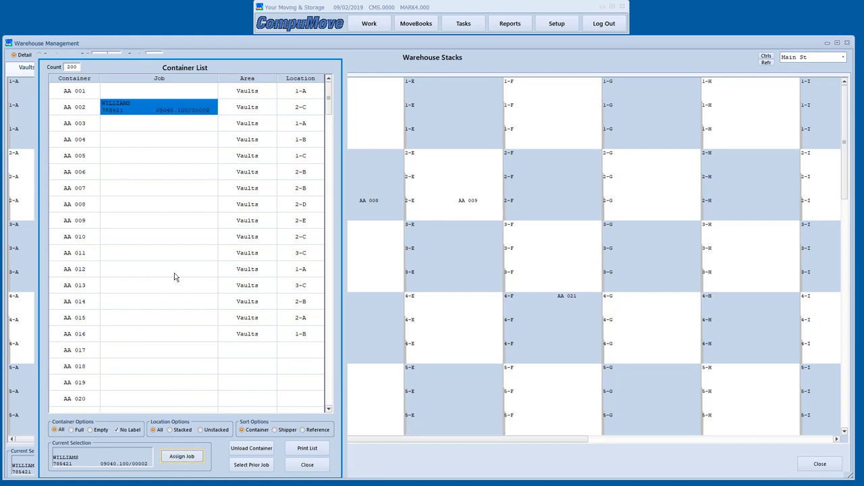
left_click(159, 161)
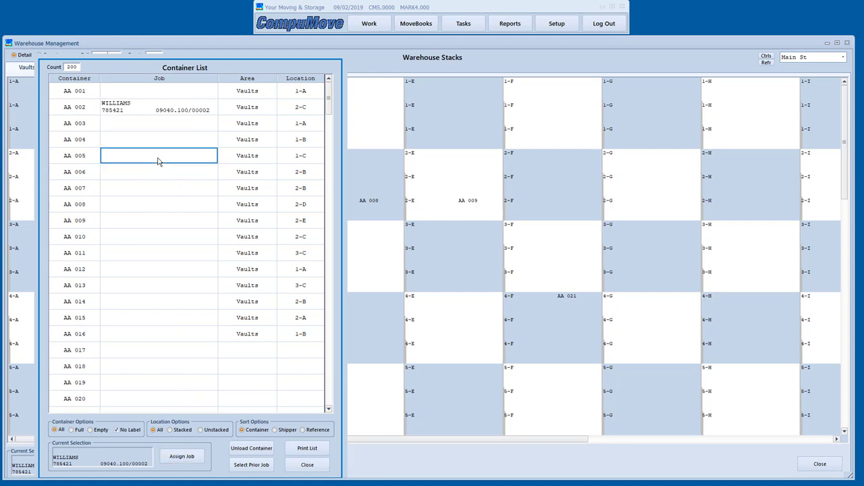
left_click(181, 456)
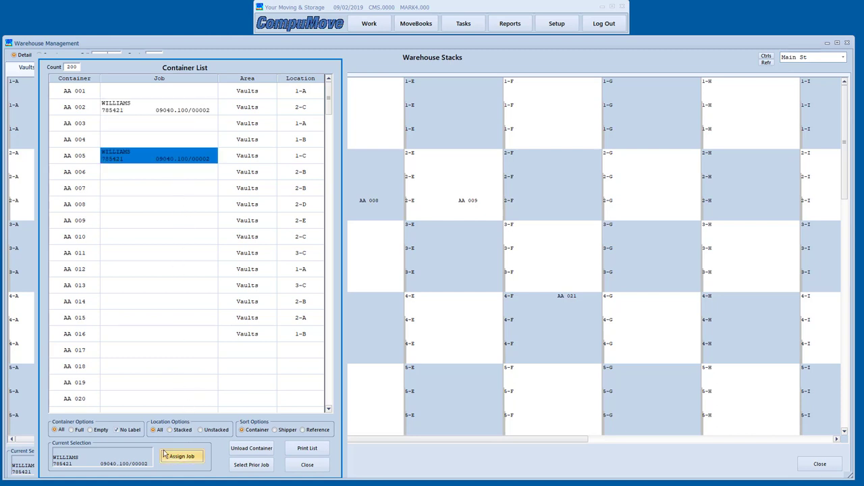
left_click(180, 370)
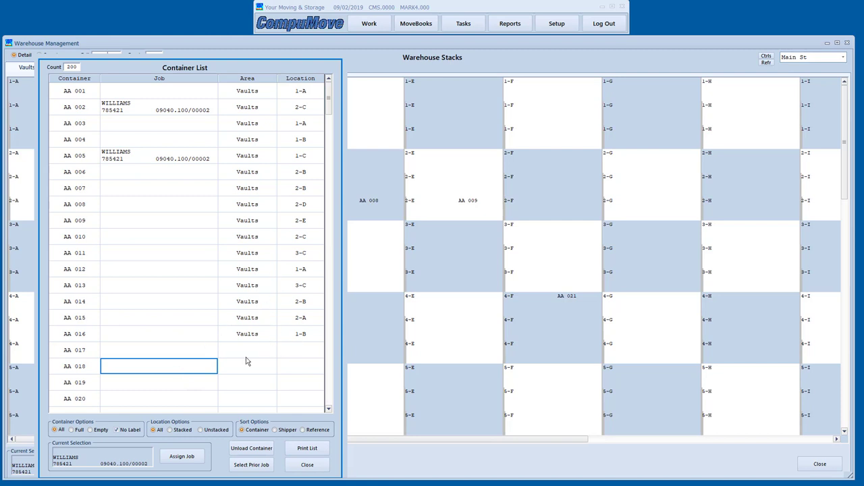
left_click(182, 456)
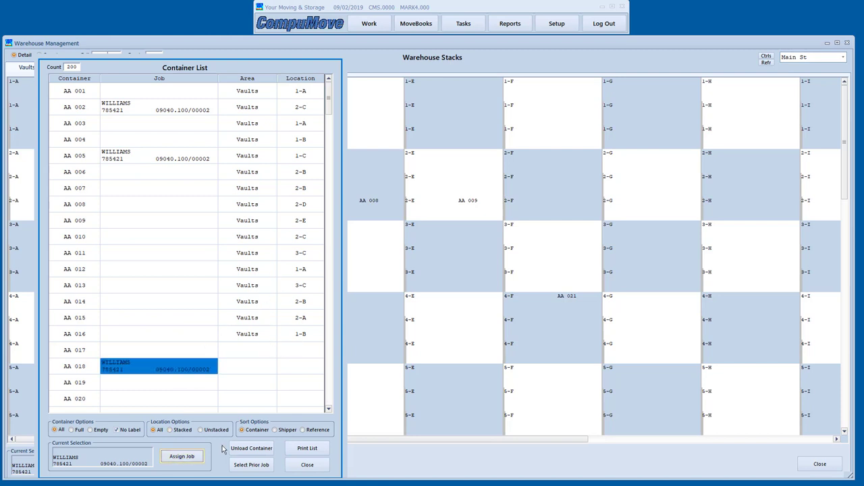
Put the job's container AA 018 into the middle level of vault stack 1-E.
left_click(140, 370)
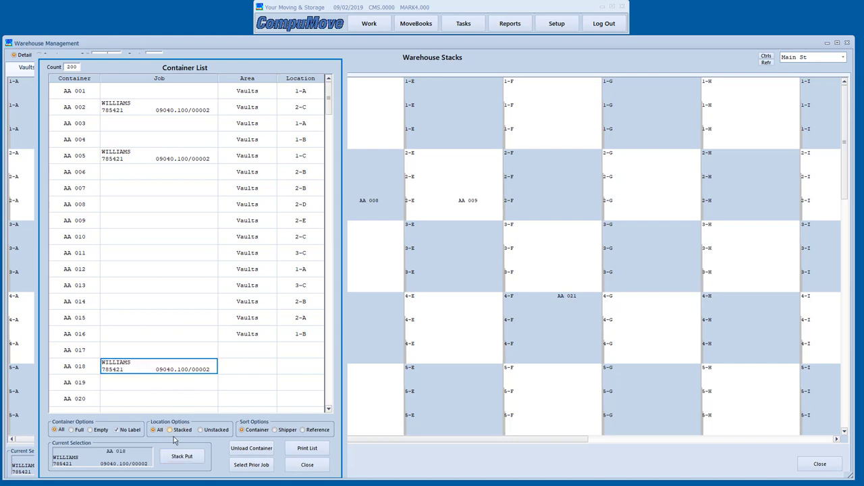
left_click(182, 456)
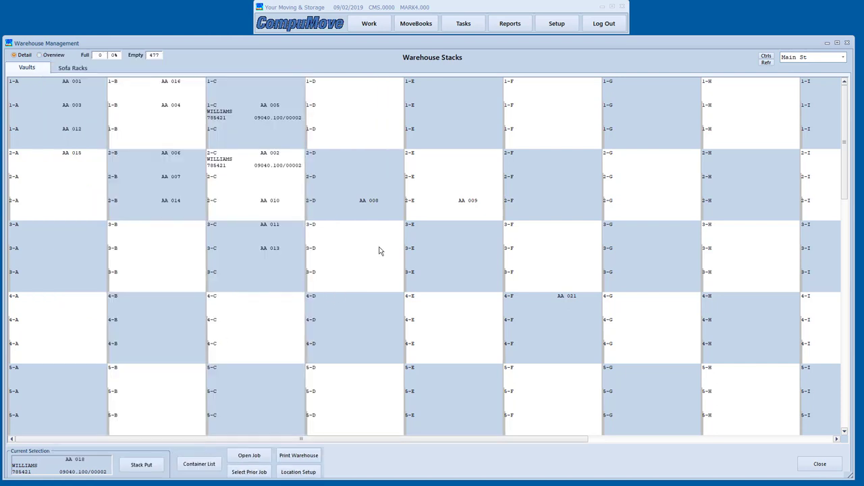
left_click(453, 114)
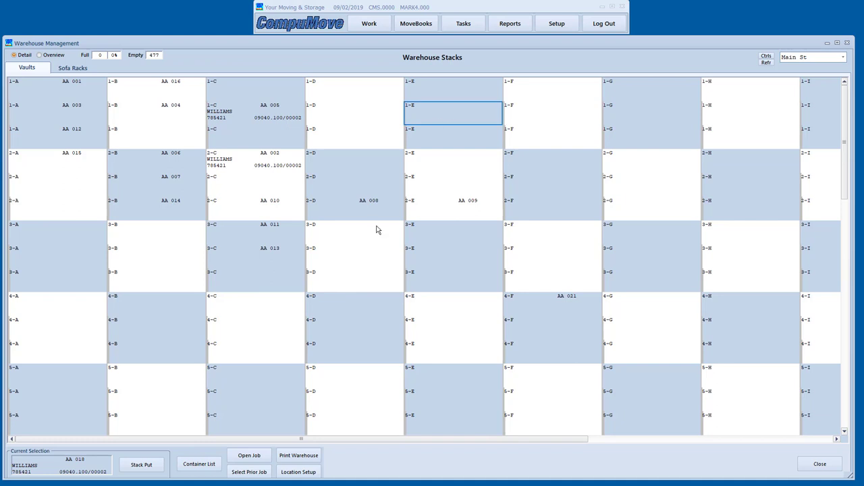
left_click(141, 465)
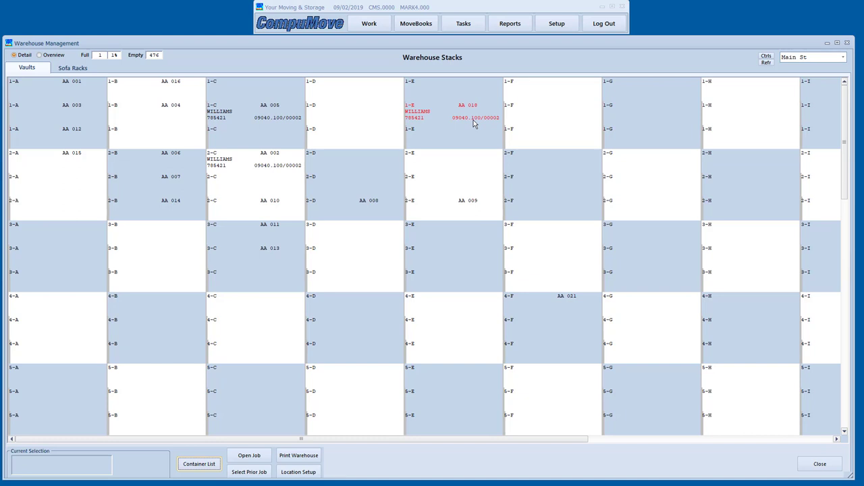
Assign the storage job to Sofa Racks locations 2-B and 4-D, reselecting it as the prior job.
left_click(65, 69)
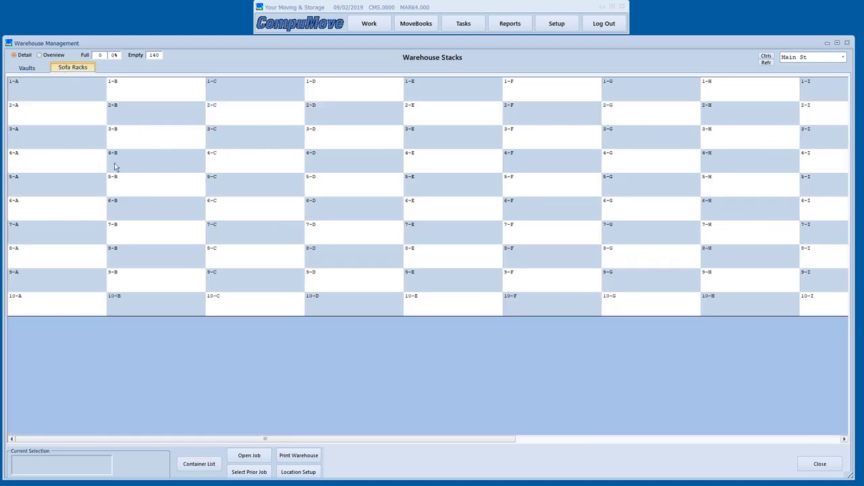
left_click(149, 116)
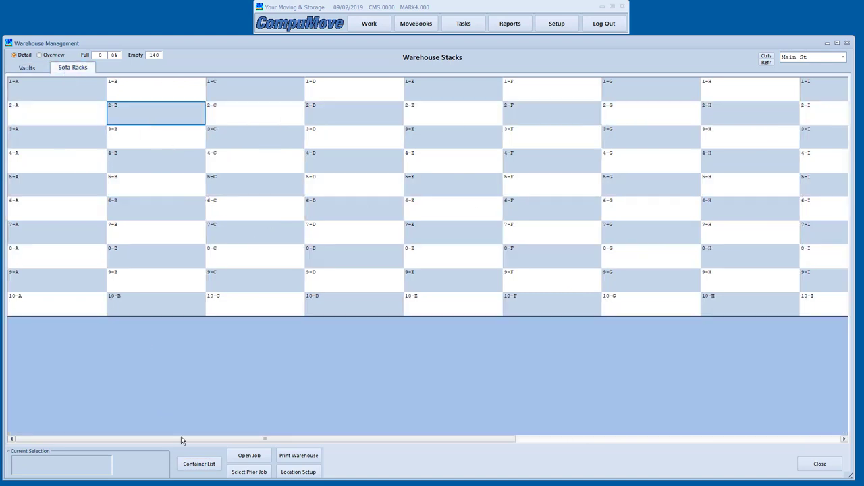
left_click(250, 470)
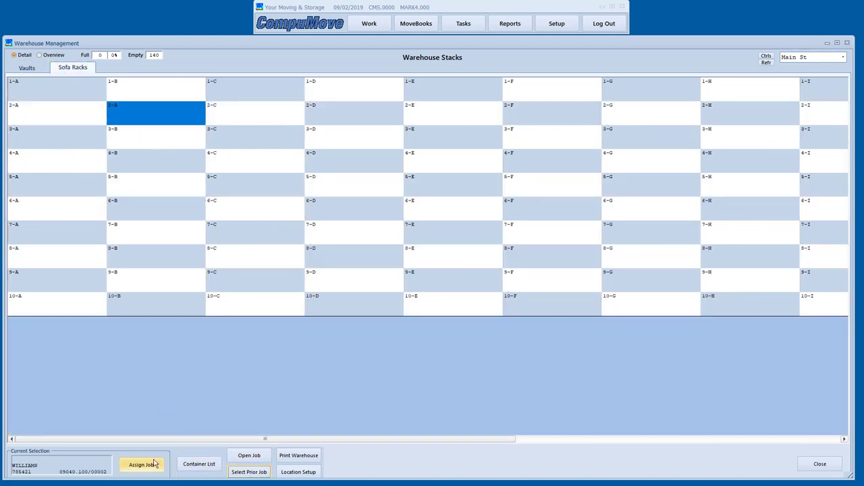
left_click(153, 464)
left_click(336, 164)
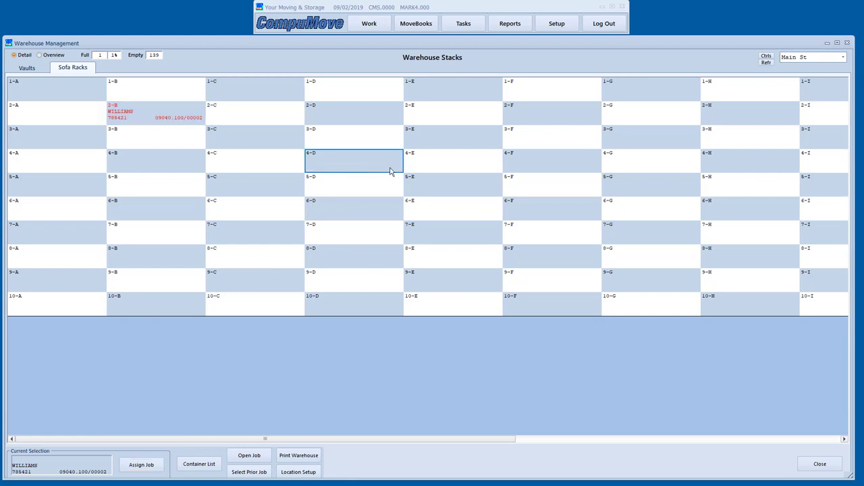
left_click(146, 469)
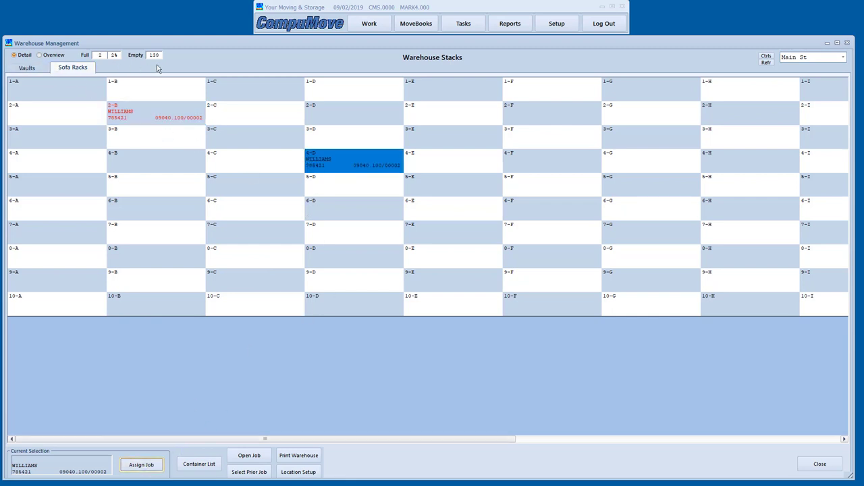
Review the job's vault placements in the warehouse overview and close warehouse management.
left_click(27, 68)
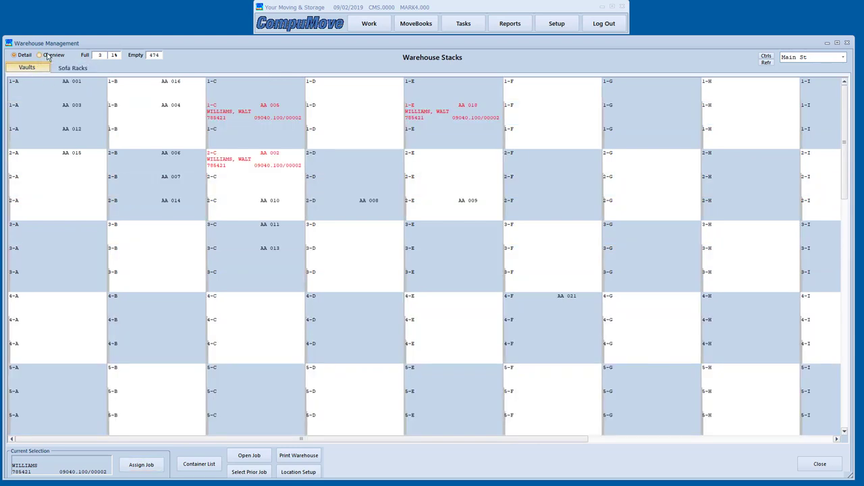
left_click(39, 55)
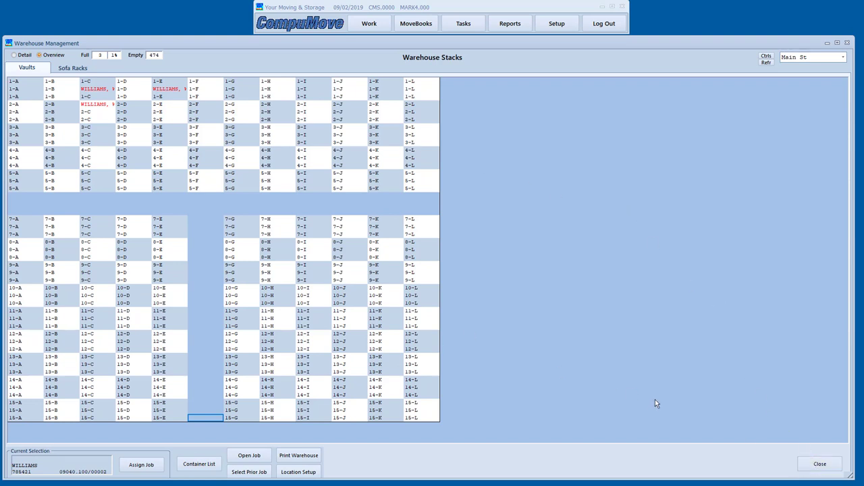
left_click(816, 462)
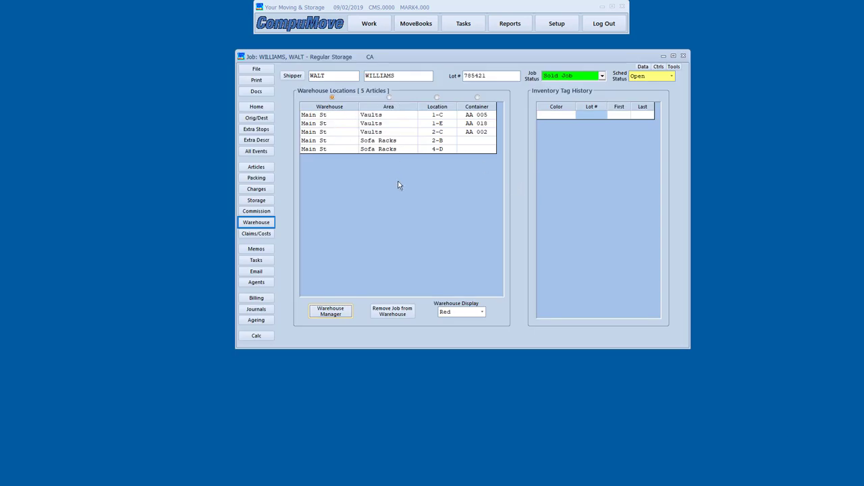
Preview the storage job's Warehouse Worksheet, examine its listed locations and containers, and close it.
left_click(256, 80)
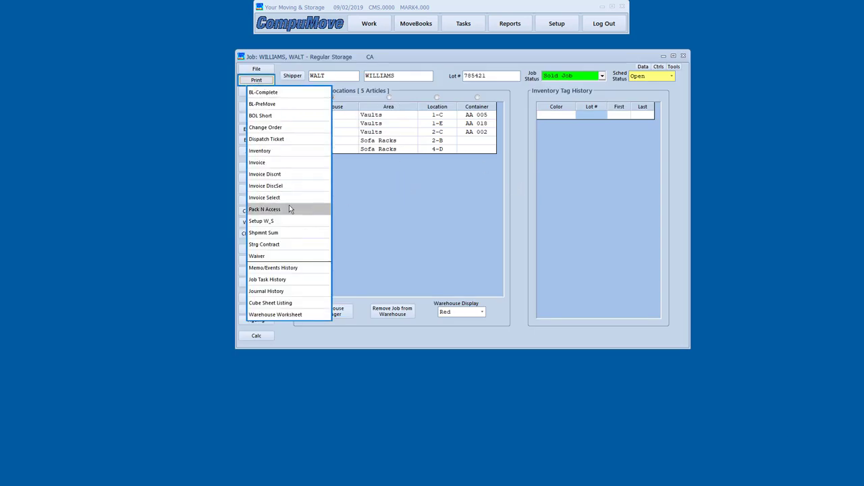
left_click(289, 314)
left_click(469, 177)
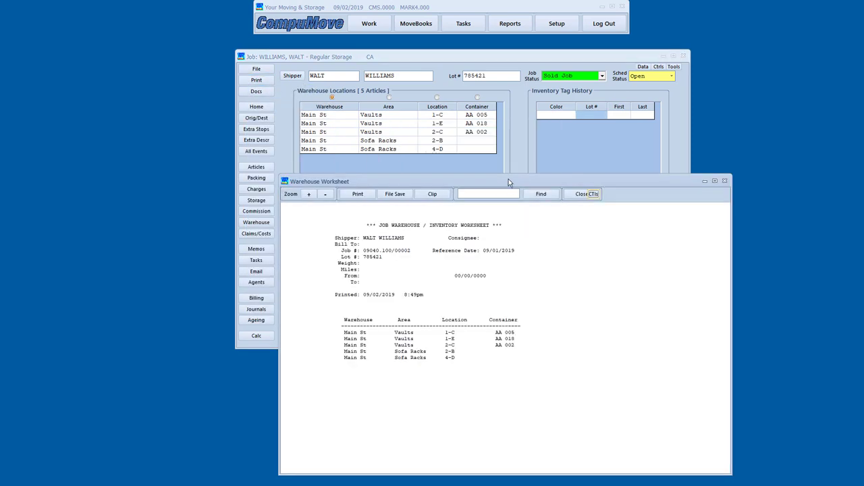
left_click_drag(508, 179, 452, 110)
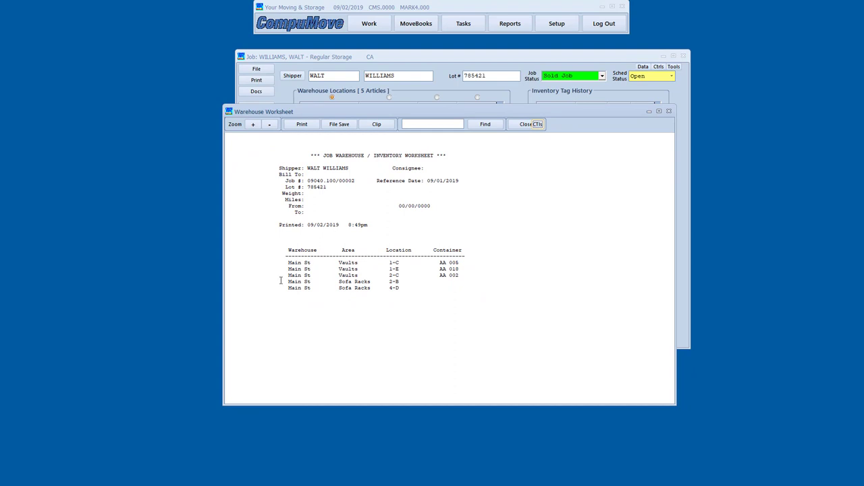
left_click(525, 124)
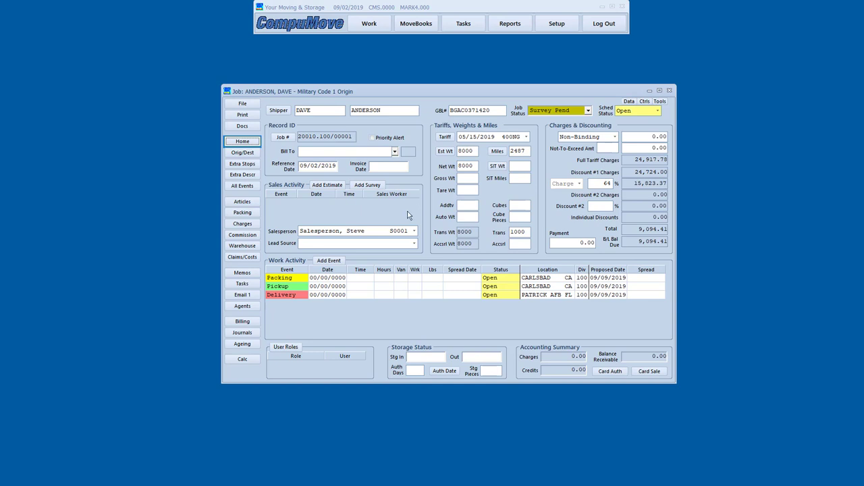
In the military job's charges, set the shares to 60 for Hauling Commission, 15 for Origin Agent Commission and 65 for Packing.
left_click(244, 228)
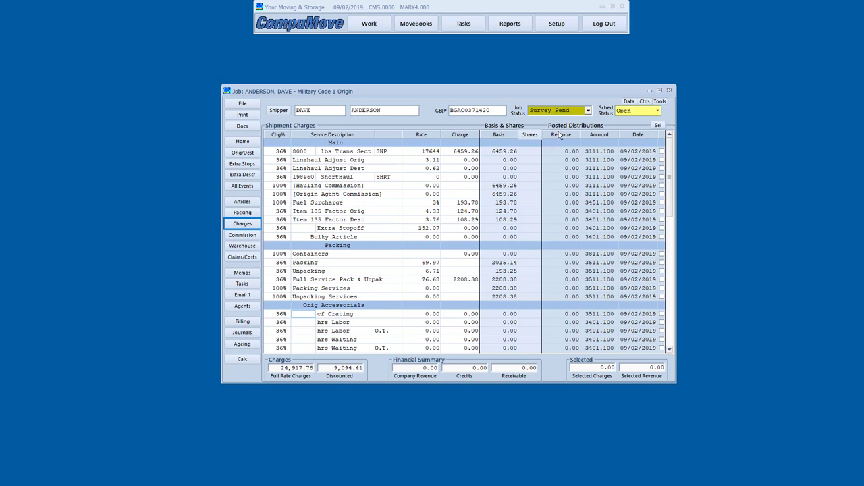
left_click(527, 185)
type("60")
key("Return")
type("15")
left_click(532, 263)
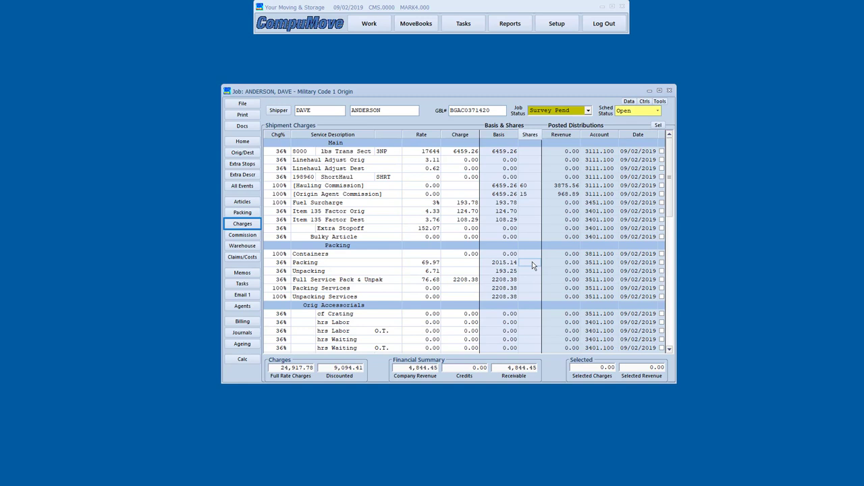
type("65")
key("Return")
Preview the military job's Invoice form, check its agent shares and revenue, and close it.
left_click(242, 114)
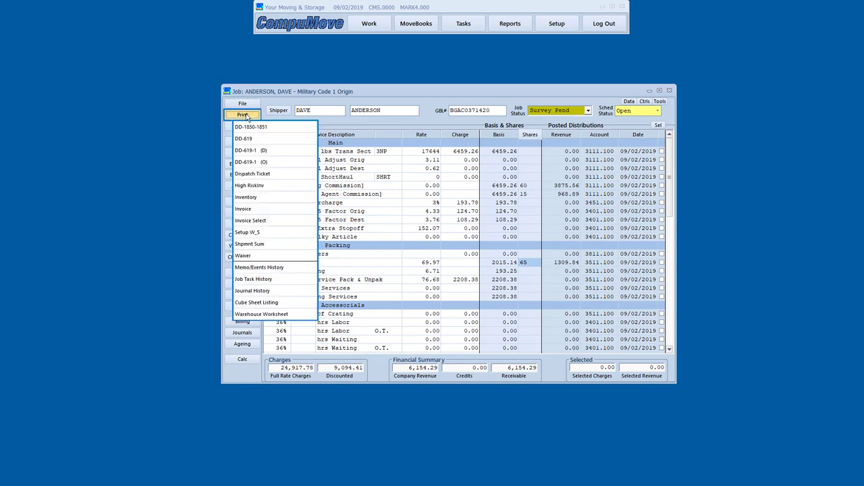
left_click(243, 209)
left_click(453, 210)
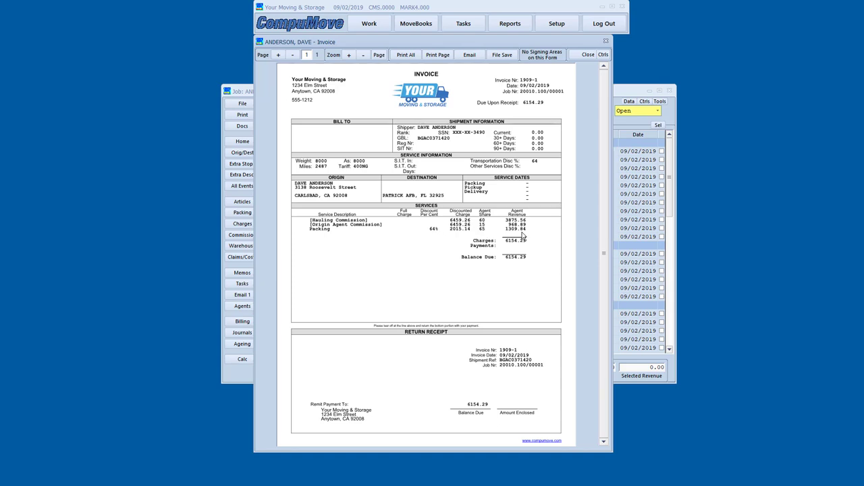
left_click(585, 55)
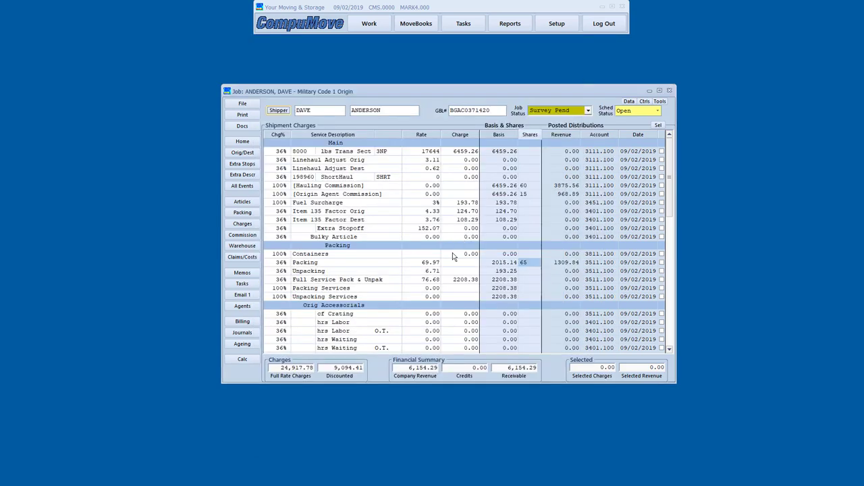
Add a commission for a chosen worker to the military job.
left_click(247, 236)
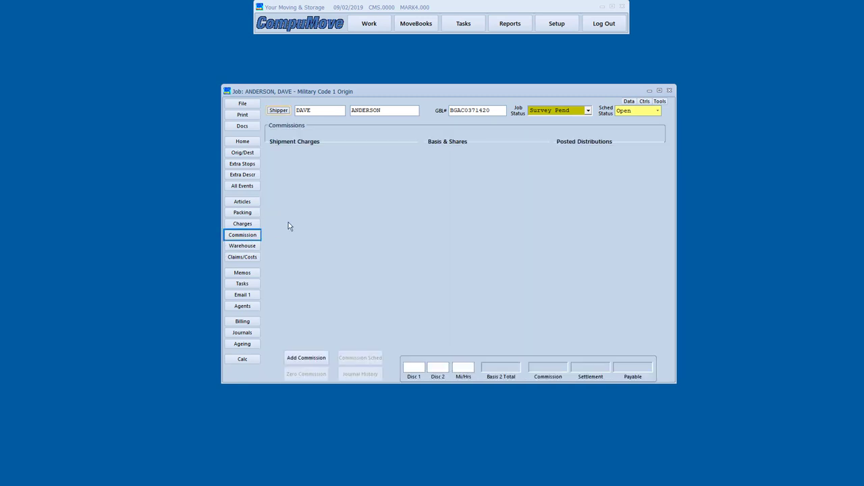
left_click(307, 357)
double_click(405, 144)
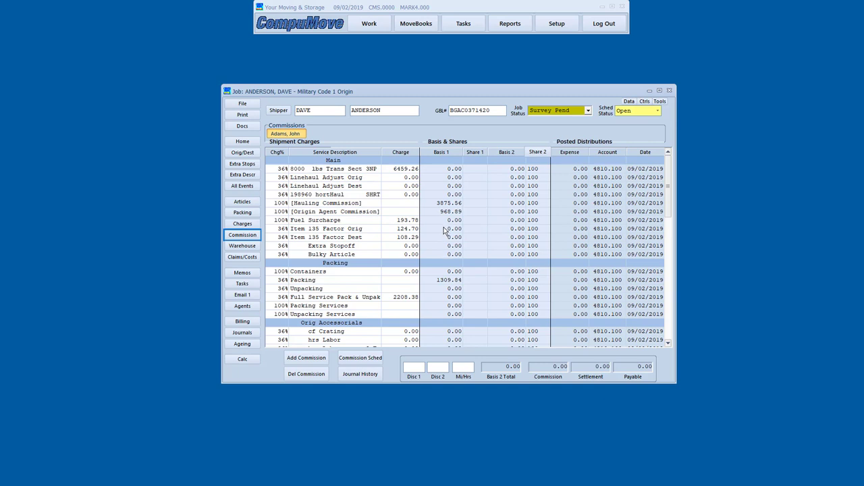
In the first worker's commission, base Hauling Commission on % of Revenue and set its Share 1 to 70.
left_click(429, 204)
left_click(459, 203)
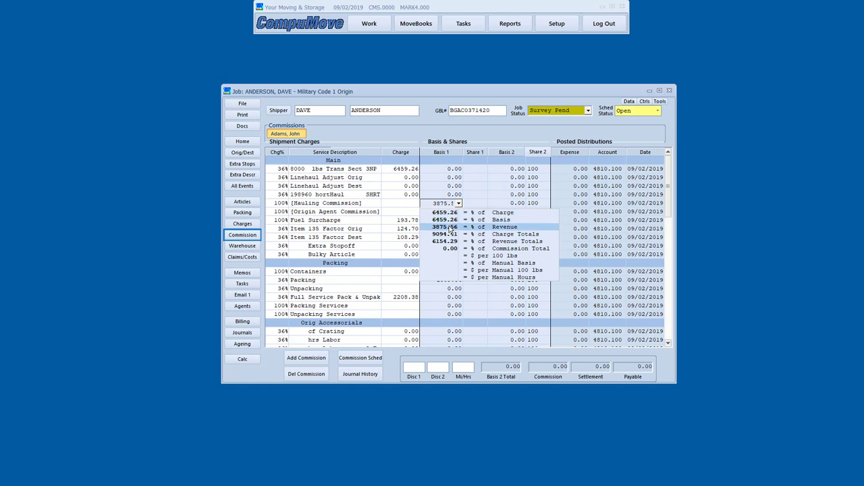
left_click(449, 227)
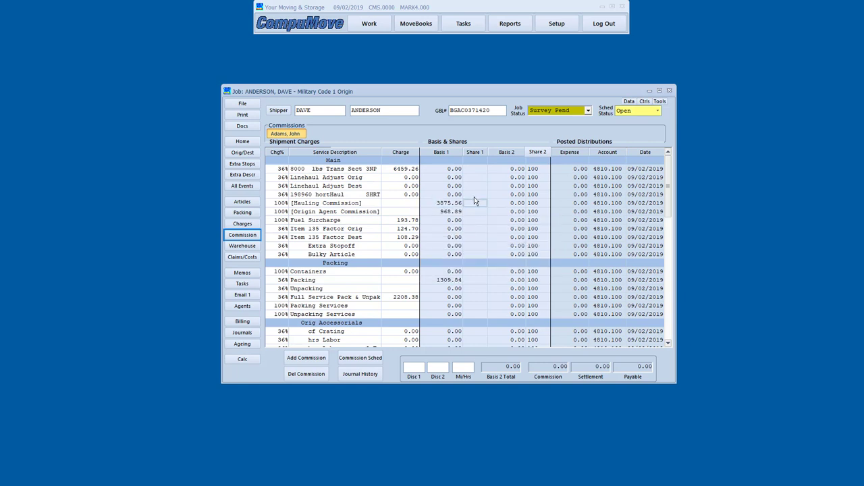
type("70")
For the first worker's Packing commission, set Share 1 to 85 and Share 2 to 50.
left_click(472, 280)
type("85")
left_click(534, 281)
type("85")
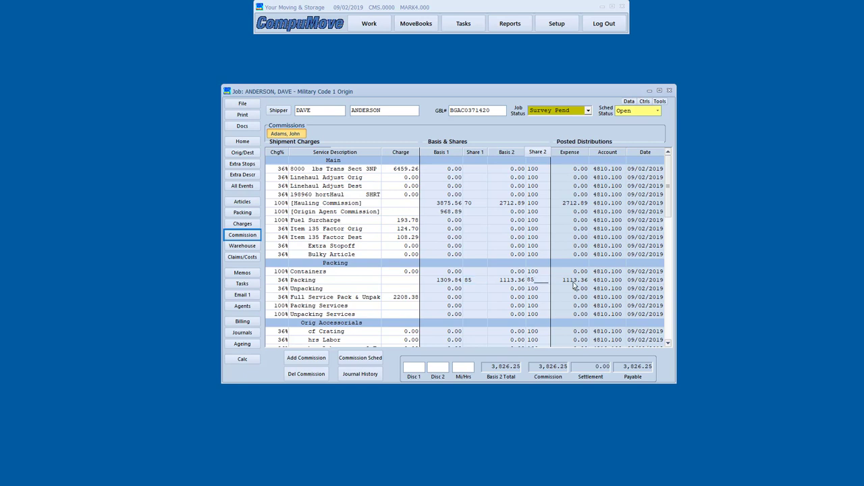
key("BackSpace")
key("BackSpace")
type("50")
Add a second worker's commission to the military job, with Packing Share 1 at 65 and Share 2 at 50.
left_click(305, 358)
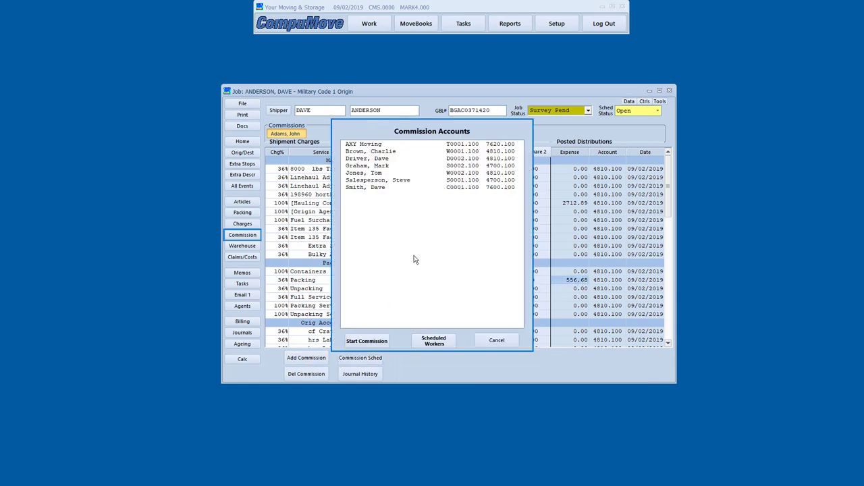
double_click(372, 151)
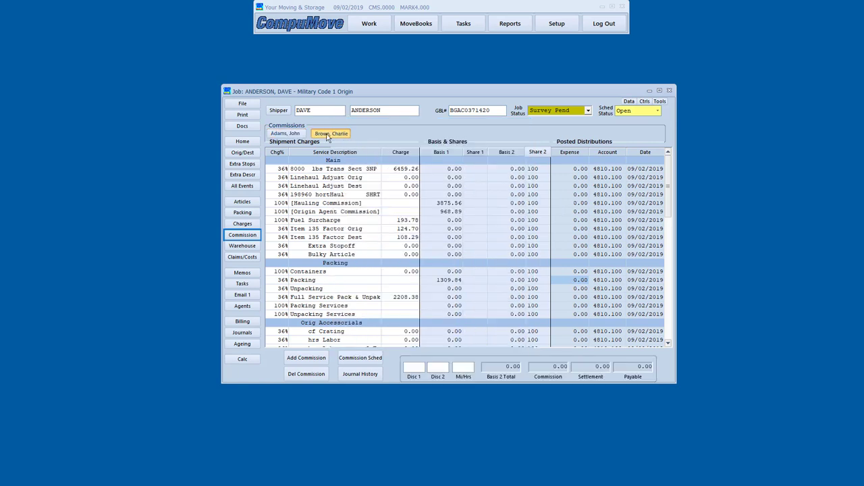
left_click(477, 281)
type("65")
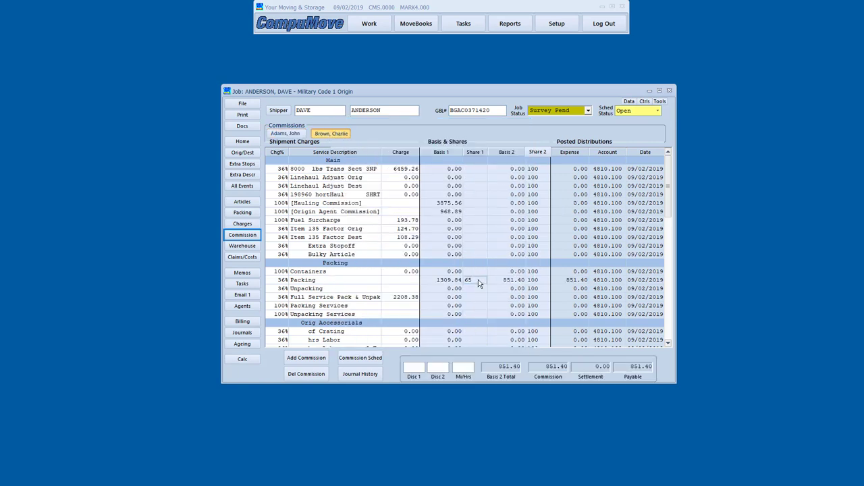
left_click(539, 283)
type("50")
Review both workers' commissions and the military job's charges, documents and home page, and close the job.
left_click(284, 133)
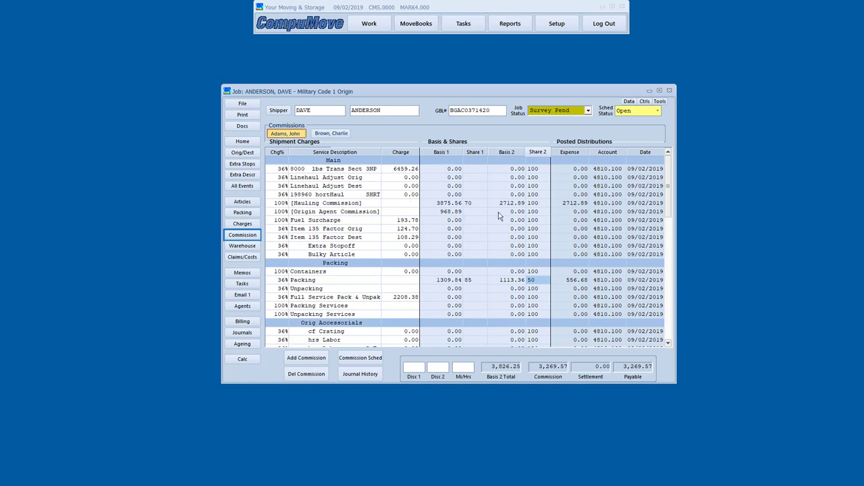
left_click(336, 134)
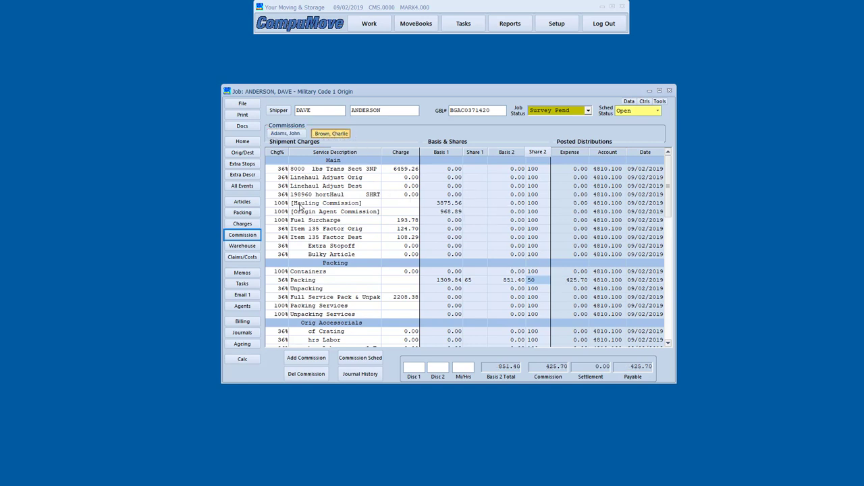
left_click(242, 224)
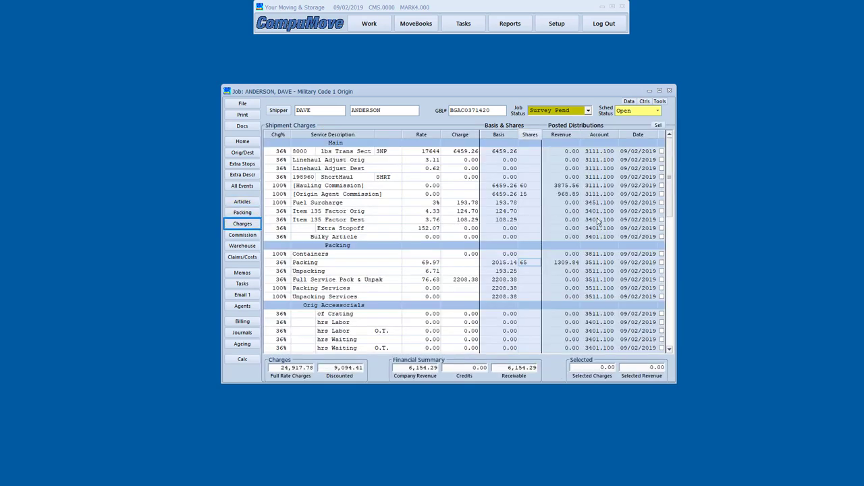
left_click(242, 126)
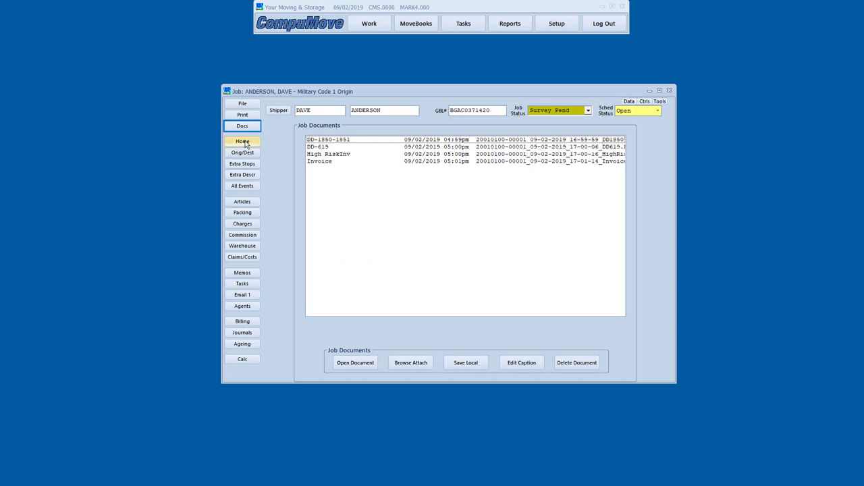
left_click(243, 141)
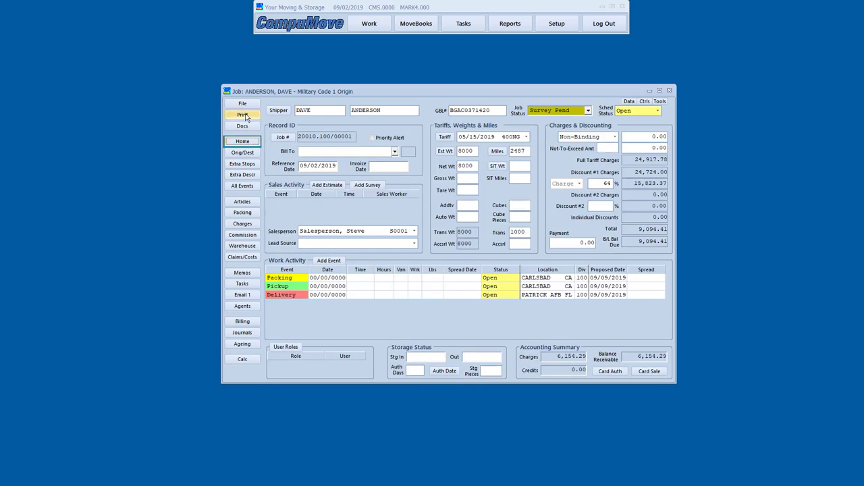
key("Escape")
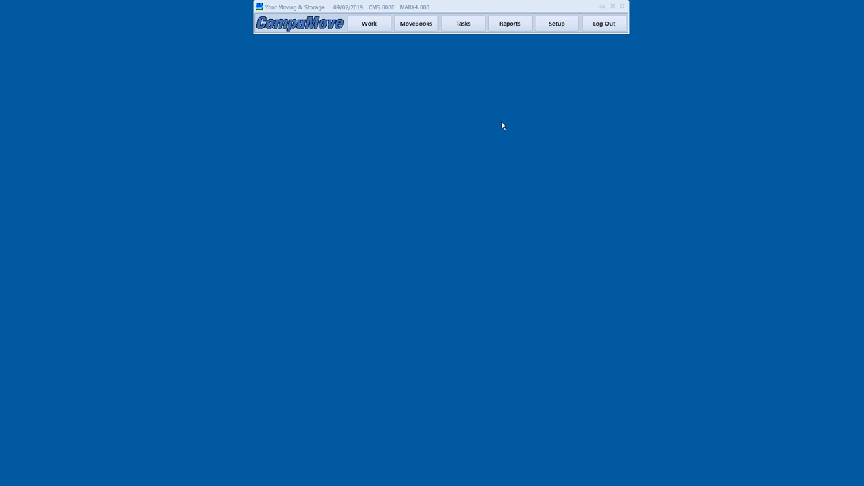
View the MoveBooks accounting functions, close them, and open the Reports window, moving it up for viewing.
left_click(410, 26)
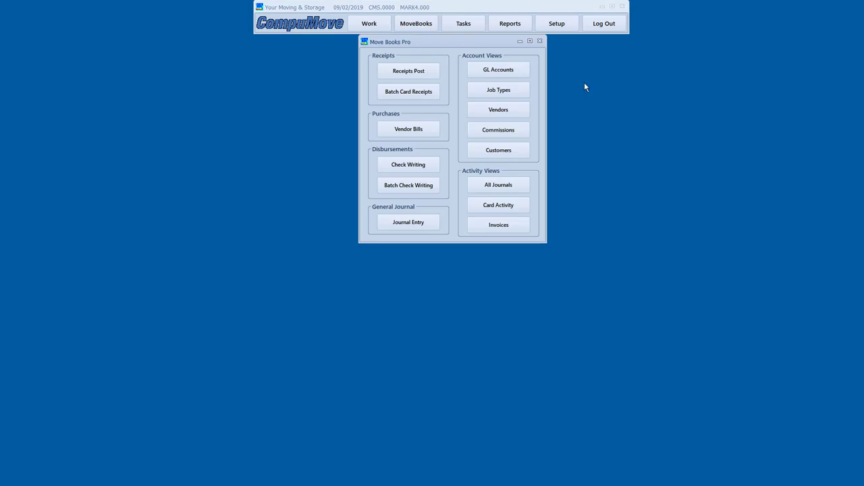
left_click(539, 42)
left_click(510, 25)
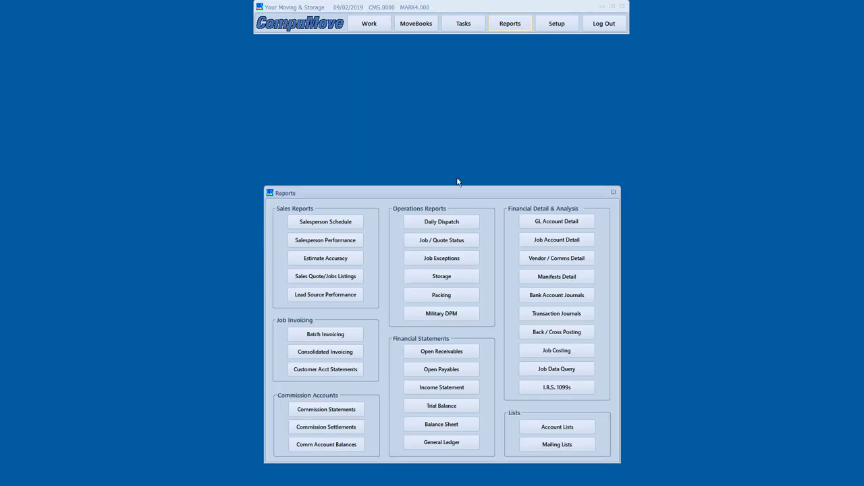
left_click_drag(451, 195, 459, 91)
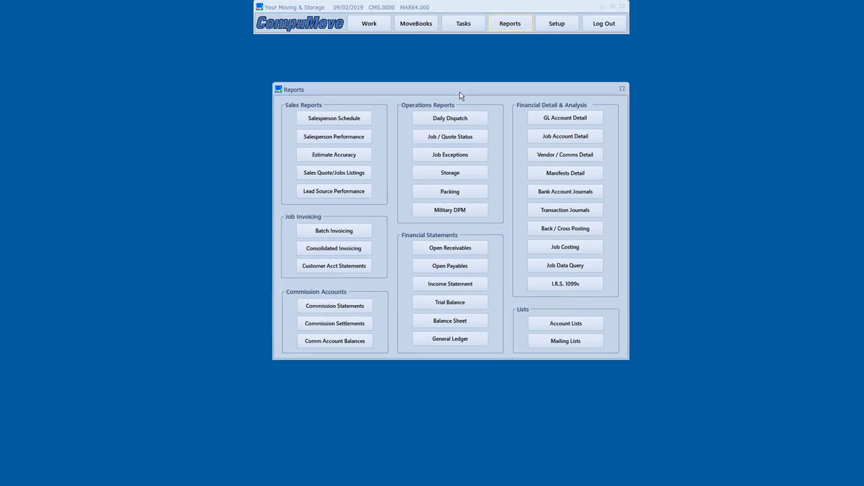